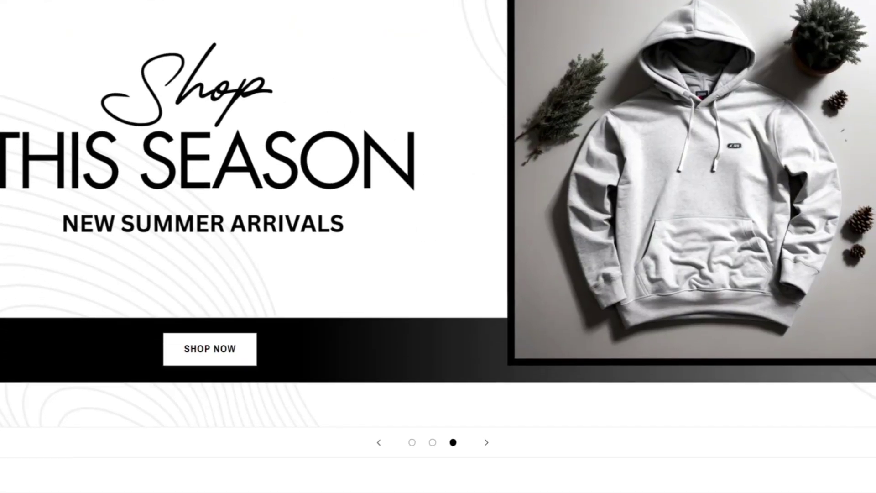
Scroll through the finished Maze Apparel storefront preview.
scroll(438, 247, down, 20)
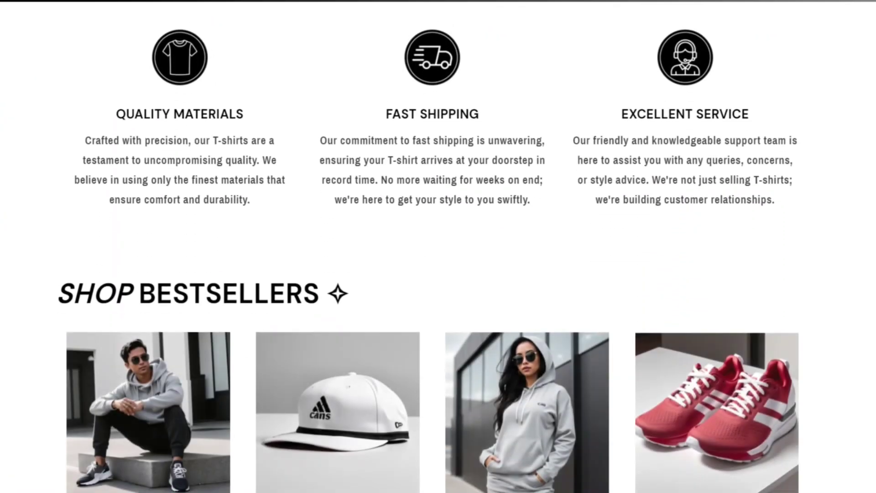
scroll(438, 246, down, 20)
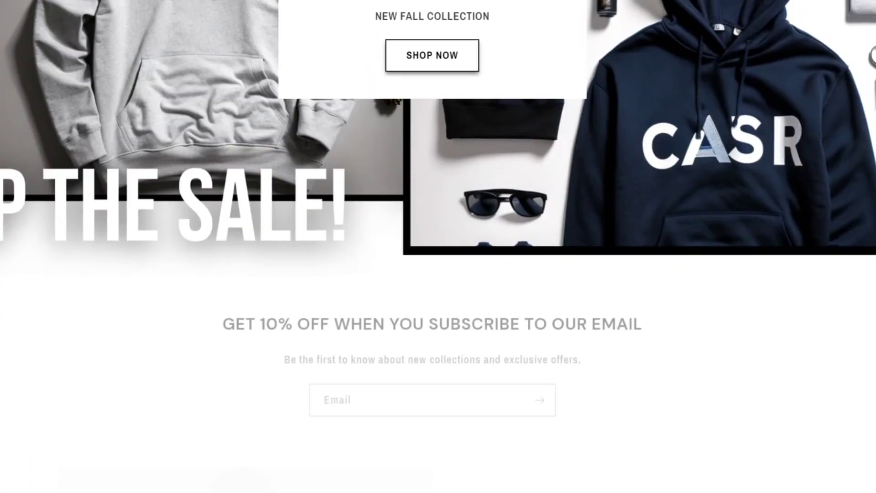
scroll(438, 247, down, 10)
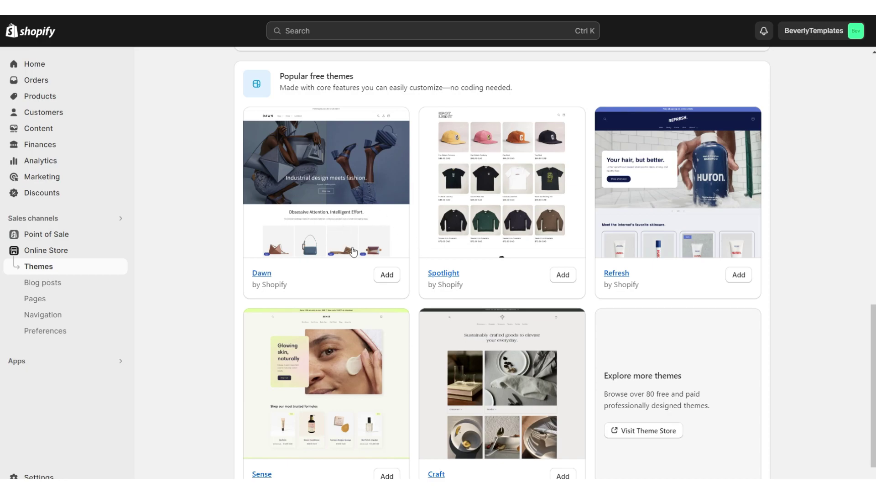
Add the Dawn theme and open it full-width in the theme editor.
click(385, 276)
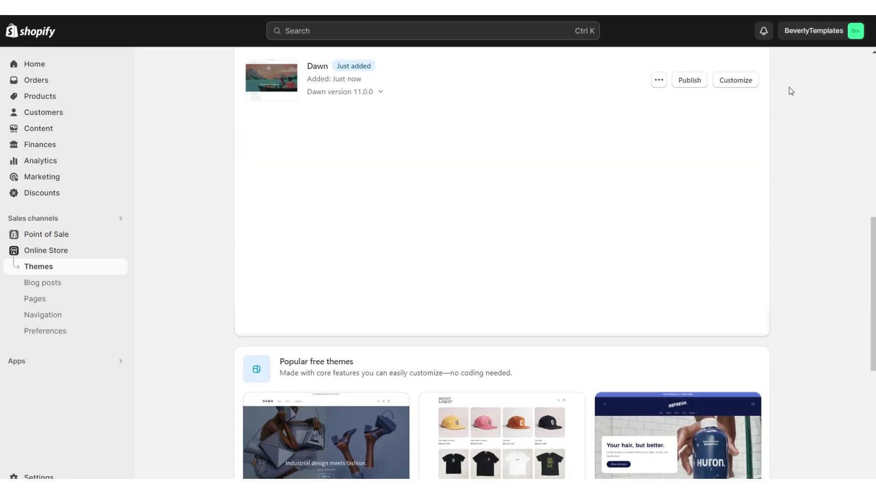
click(747, 87)
click(742, 31)
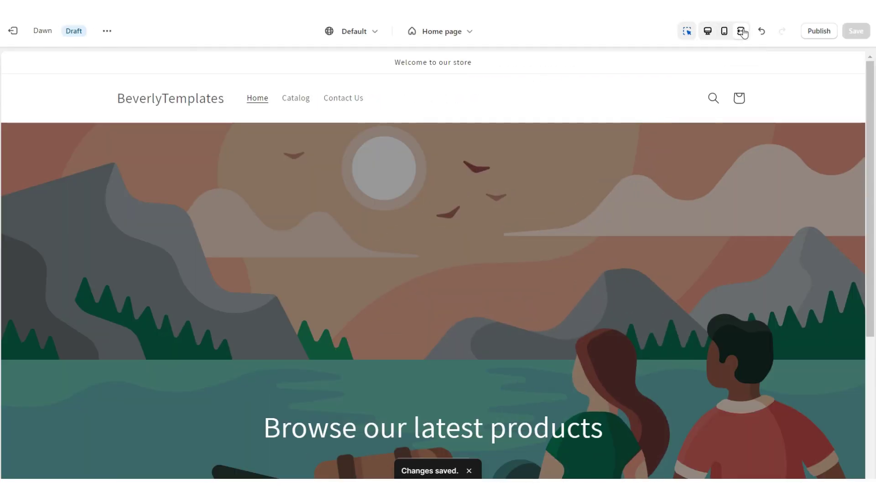
Preview the Dawn home page on mobile, then switch back to desktop.
scroll(841, 135, down, 5)
scroll(841, 135, up, 5)
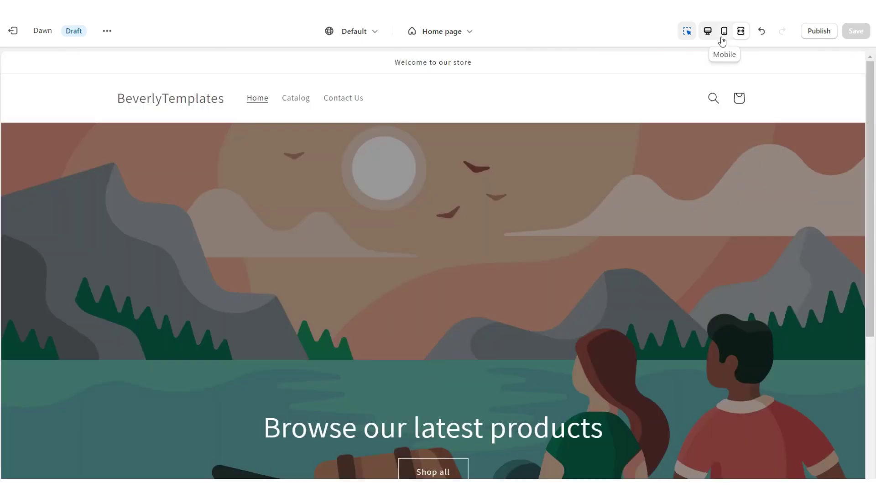
click(725, 32)
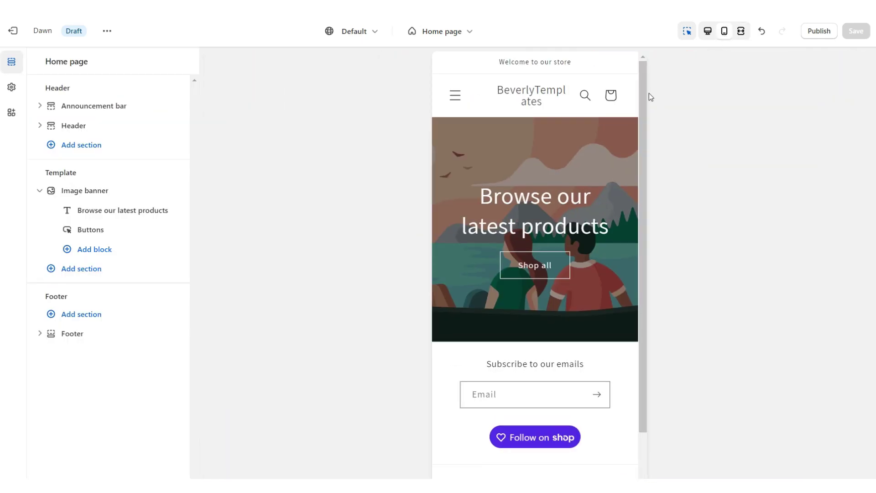
scroll(642, 95, down, 3)
click(708, 30)
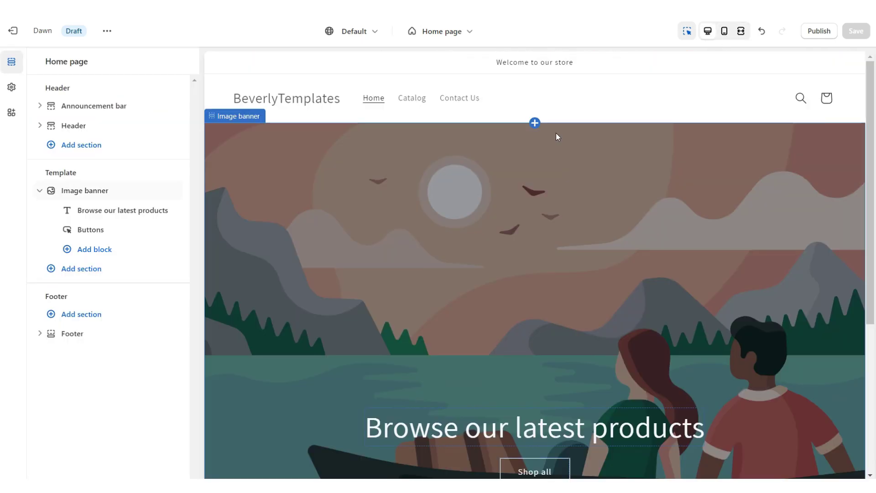
Set the header's desktop logo position to Top center.
click(582, 110)
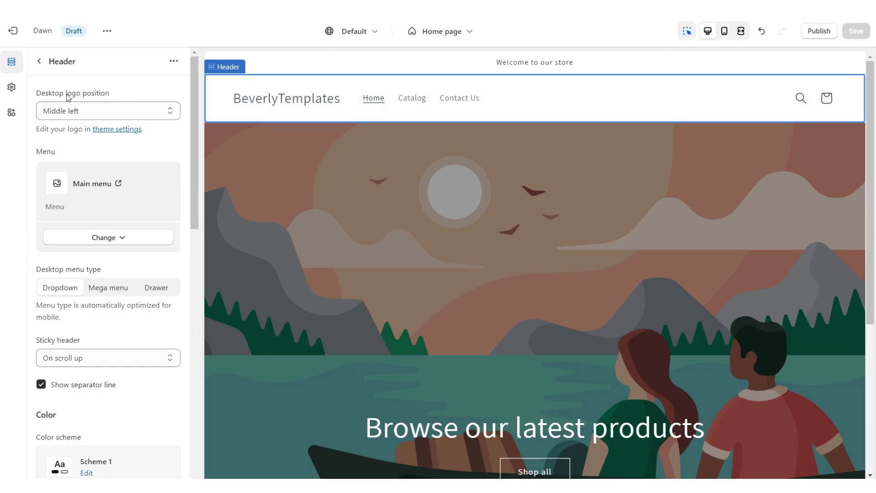
click(70, 108)
click(82, 138)
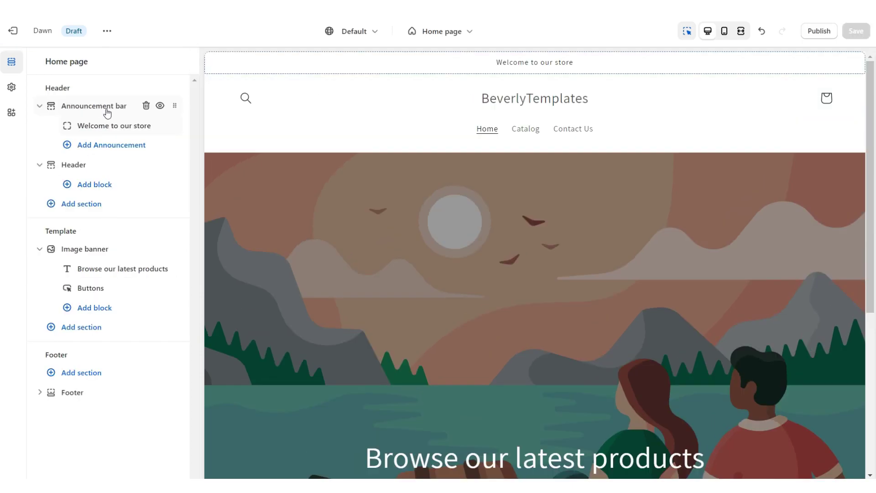
Replace the announcement text with 'FREE SHIPPING ON ALL ORDERS OVER $100'.
click(112, 130)
click(97, 109)
key(ctrl+a)
text(✧ FREE SHIPPING ON ALL ORDERS OVER $100 ✧)
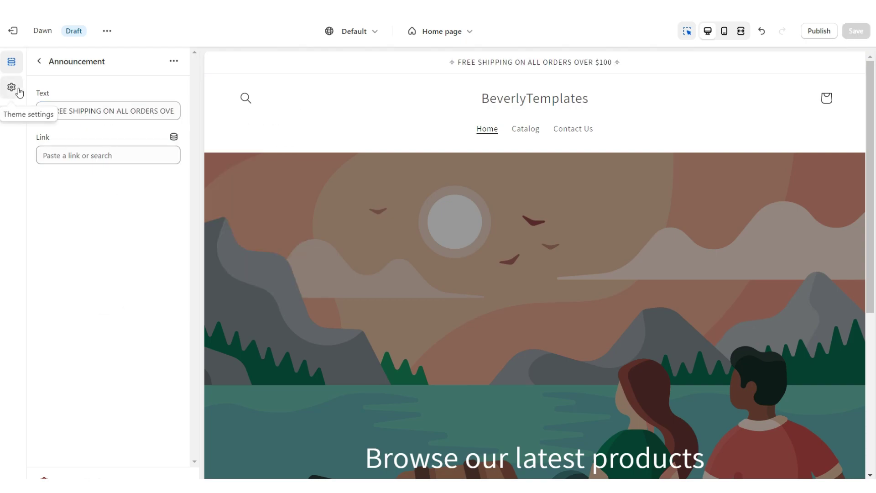
click(18, 91)
click(64, 90)
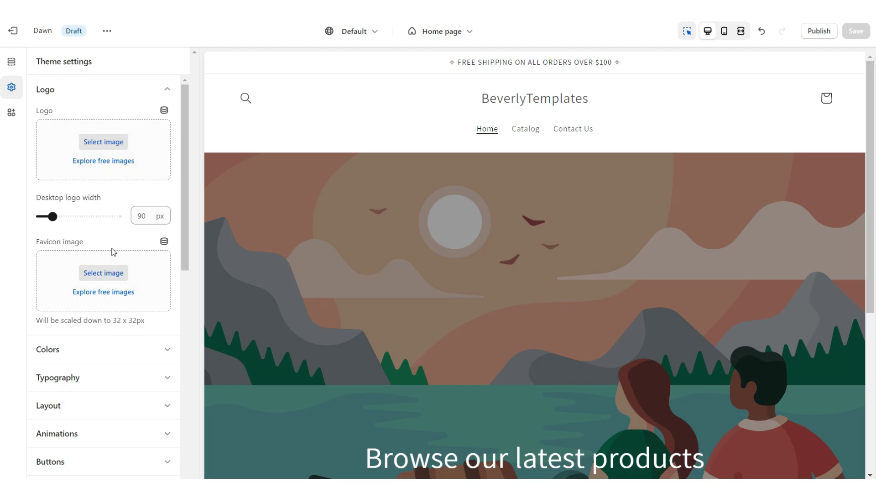
Set the MAZE APPAREL image as the store logo at 300 px desktop width.
click(112, 146)
click(664, 371)
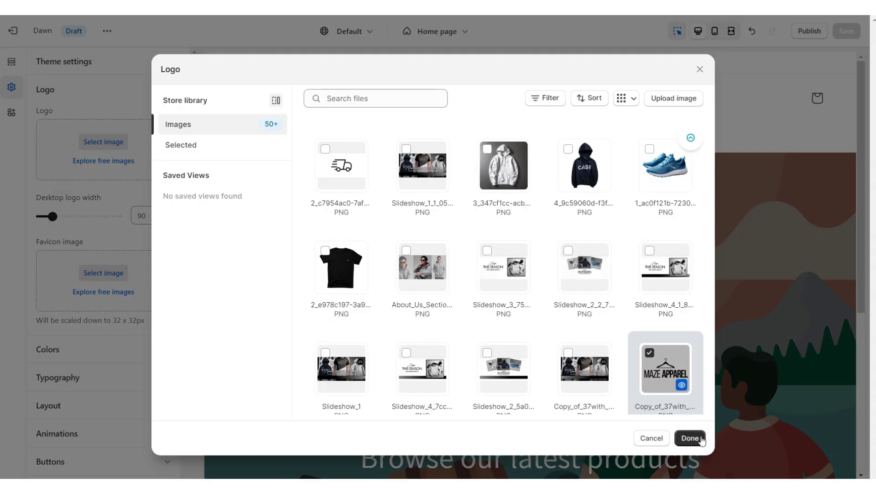
click(693, 437)
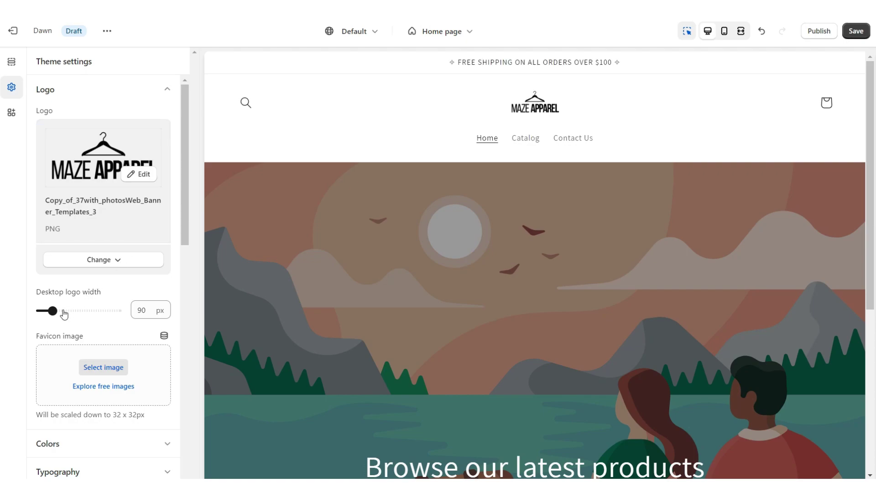
drag(53, 310, 115, 311)
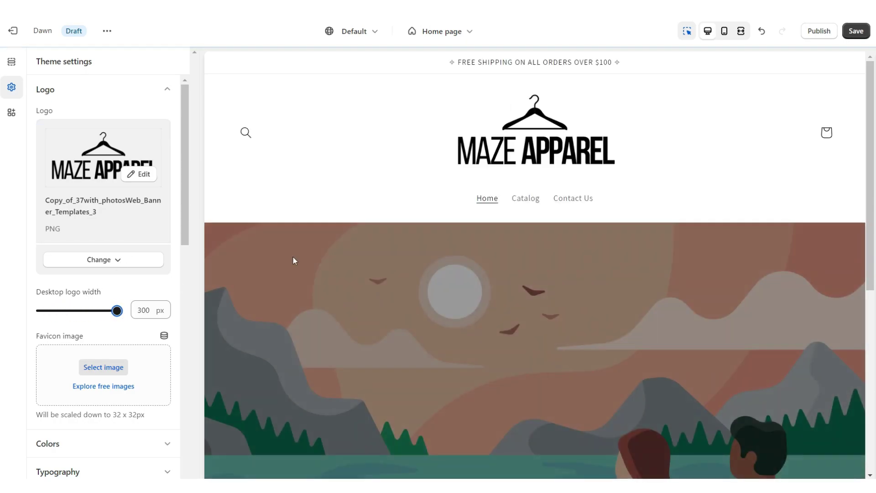
click(102, 443)
click(73, 188)
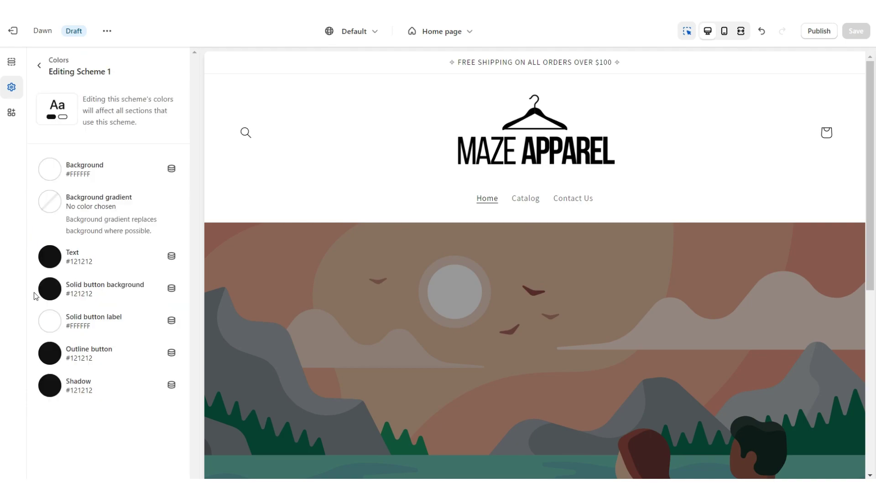
Make Scheme 1's solid buttons white (FFFFFF) with black labels.
click(47, 292)
text(FFFFFF)
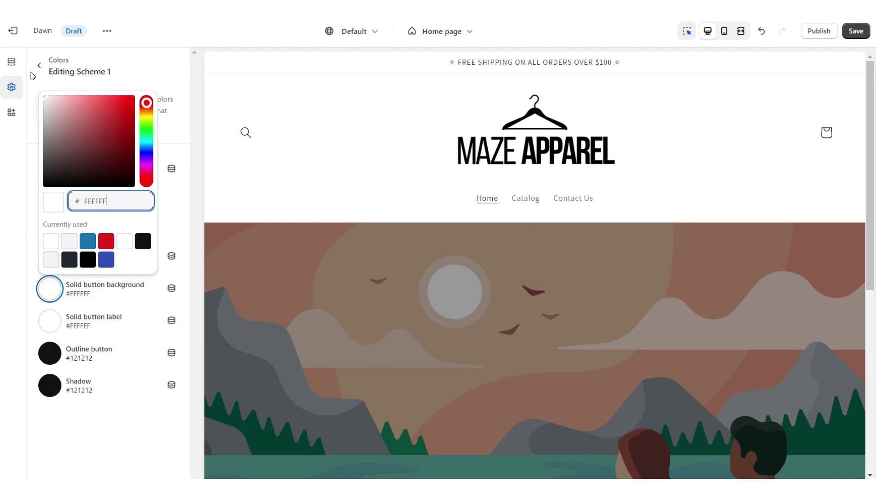
click(47, 292)
click(47, 327)
drag(69, 175, 18, 219)
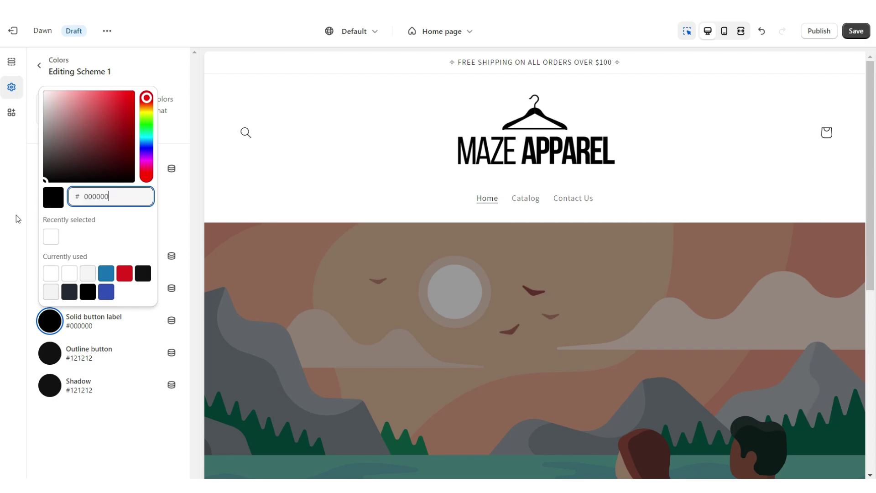
key(ctrl+s)
Give Scheme 2 a black background with a linear gradient.
click(129, 184)
click(50, 169)
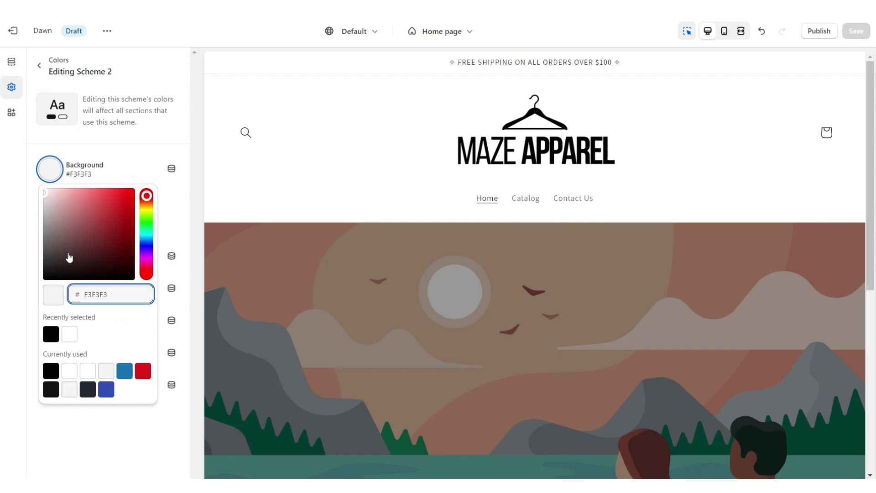
drag(68, 254, 45, 284)
click(25, 319)
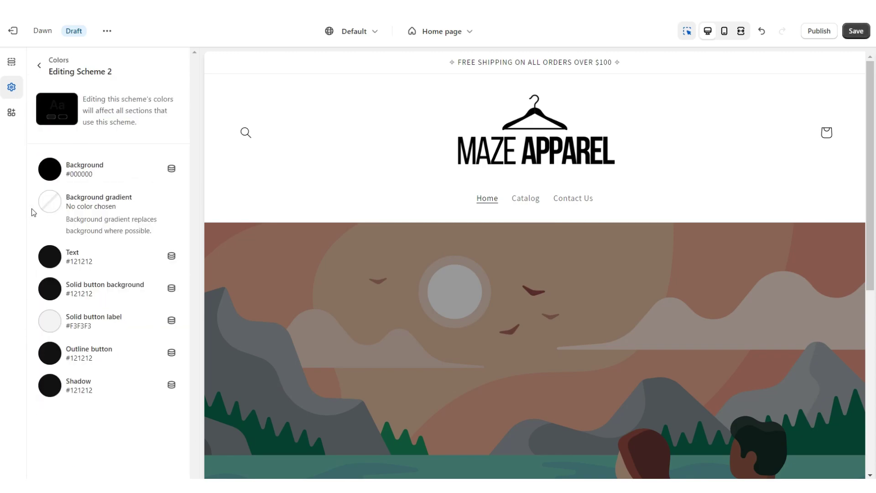
click(47, 204)
click(169, 157)
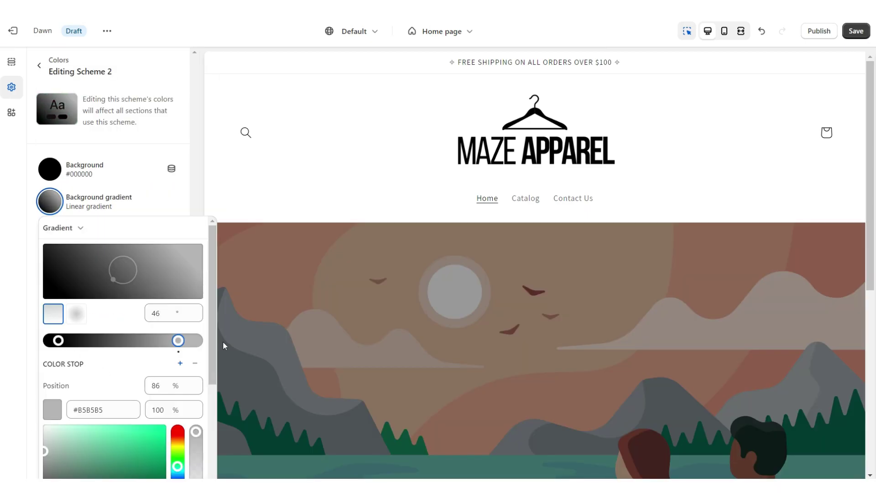
click(50, 260)
Set Scheme 2 to white text, white buttons with near-black labels, and white outline buttons.
click(49, 255)
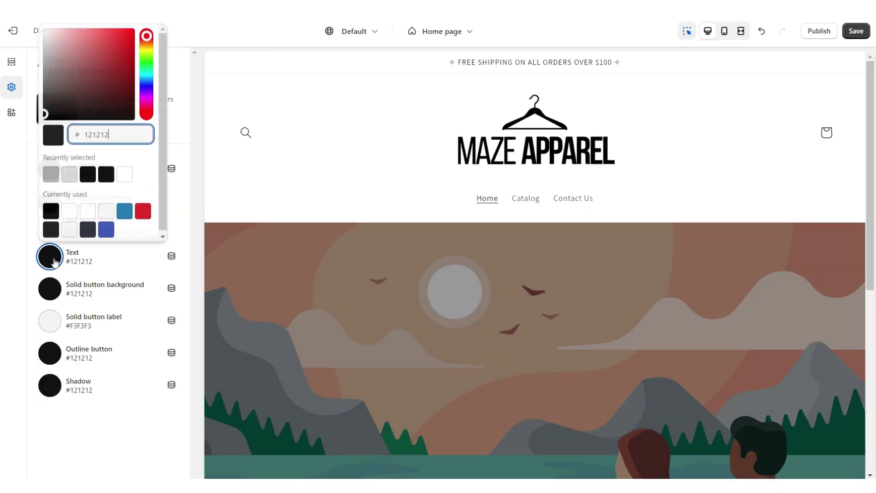
click(40, 300)
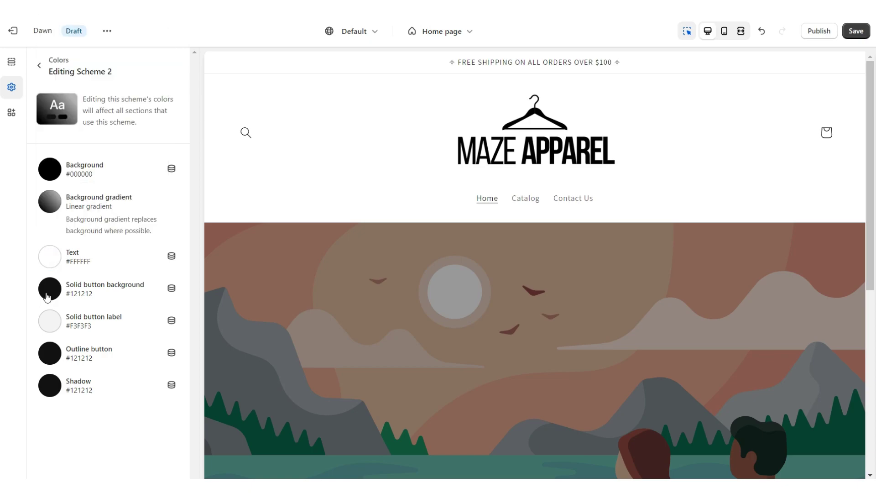
click(46, 297)
drag(64, 91, 41, 60)
click(34, 328)
click(52, 326)
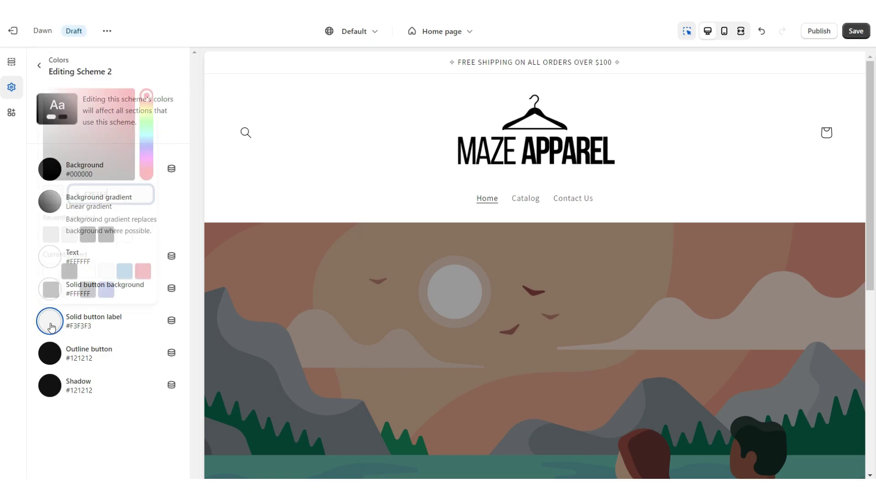
click(67, 158)
click(47, 352)
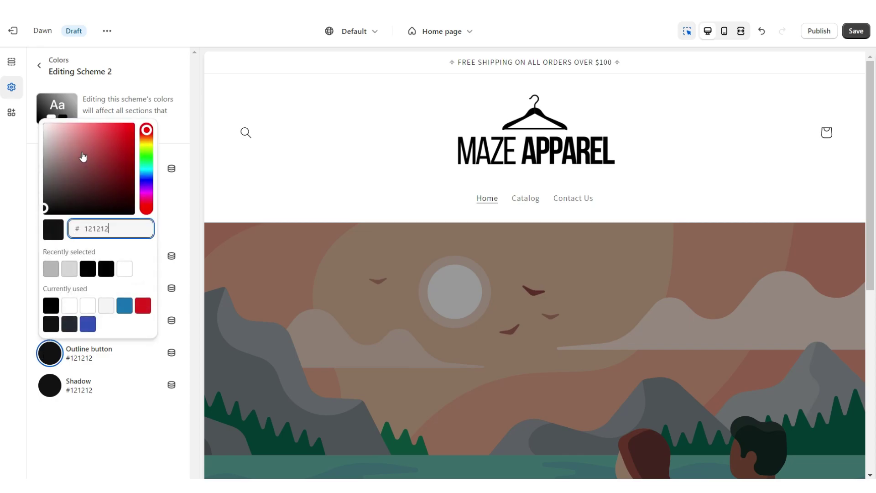
drag(82, 157, 44, 124)
key(ctrl+s)
Apply colour Scheme 2 to the announcement bar.
click(315, 69)
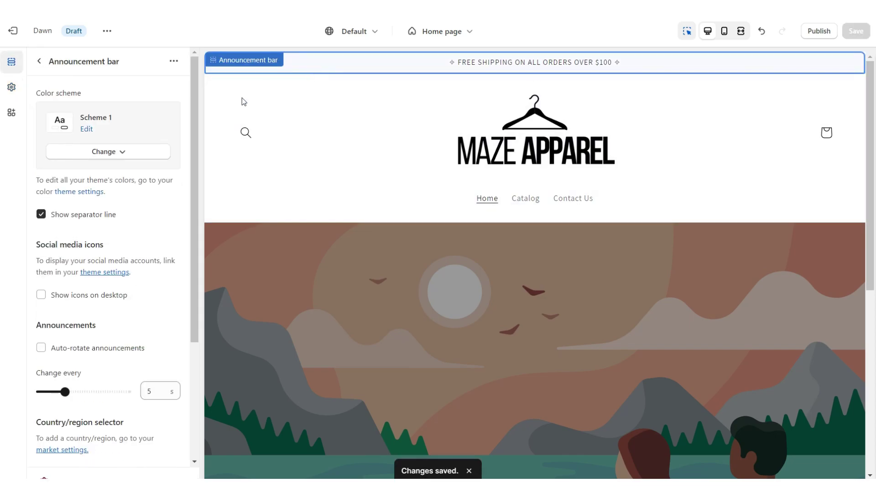
click(155, 155)
click(143, 210)
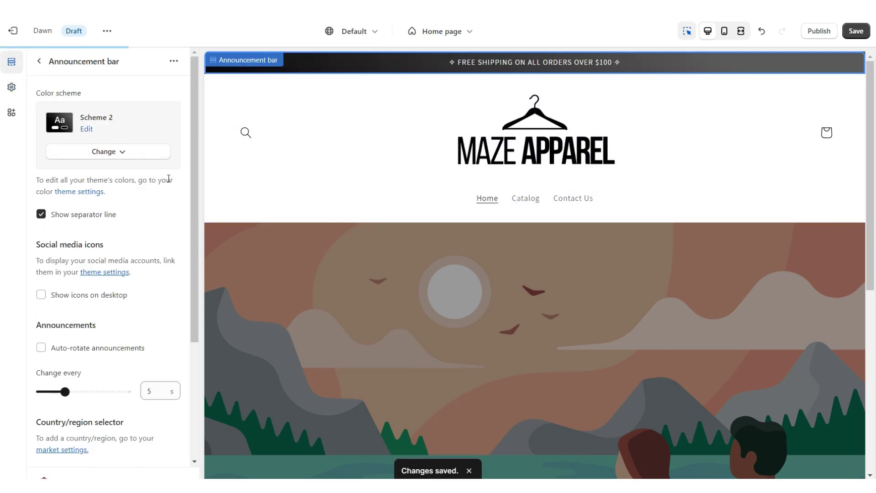
click(69, 189)
click(535, 234)
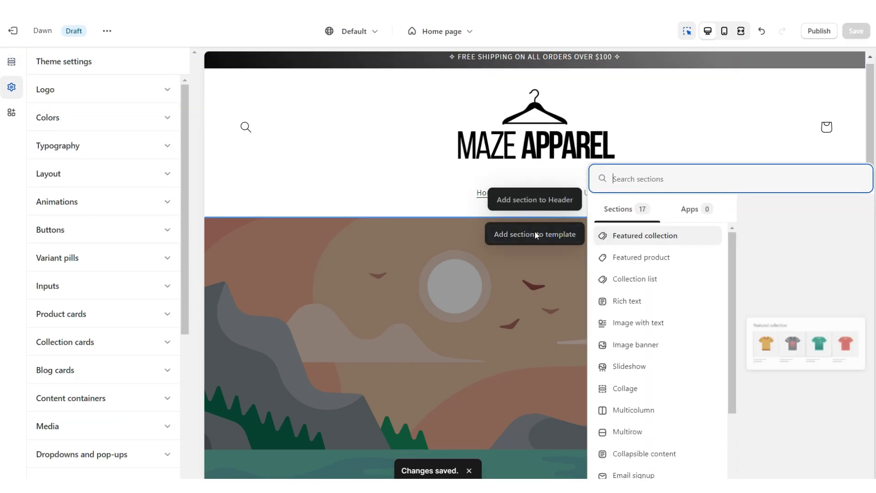
Add a Slideshow section to the home page.
click(673, 365)
click(279, 283)
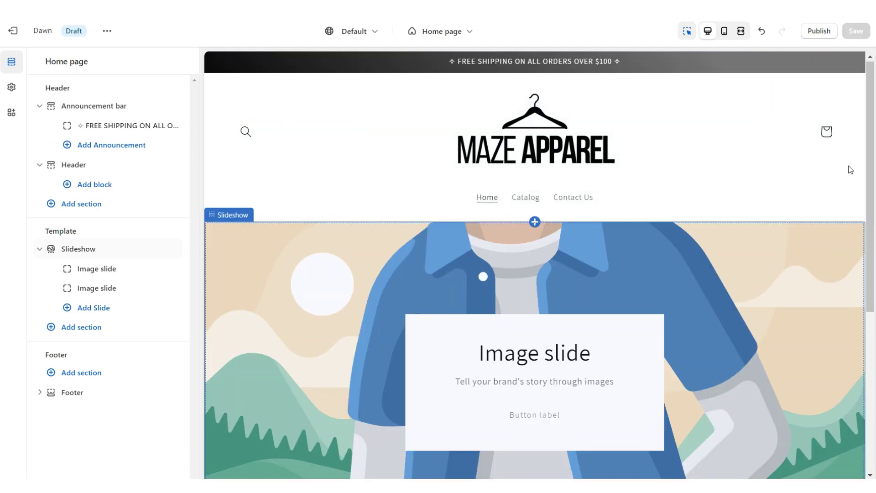
scroll(848, 166, down, 5)
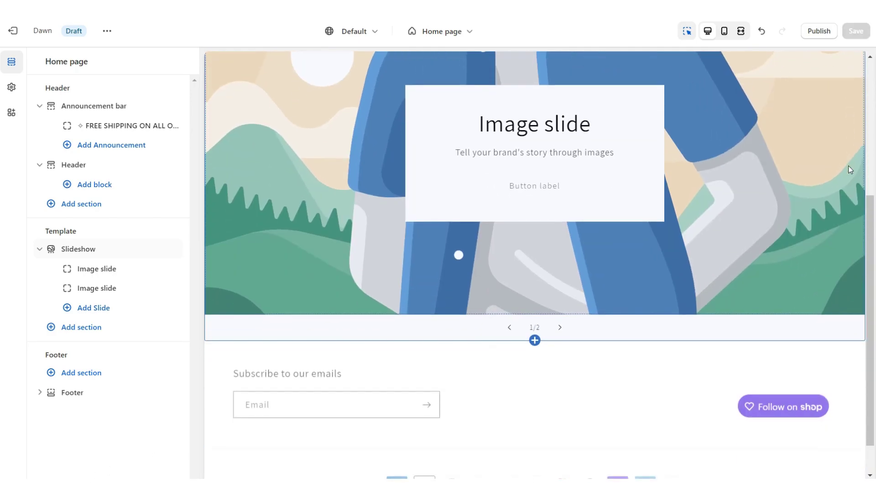
scroll(848, 165, up, 1)
scroll(849, 166, up, 2)
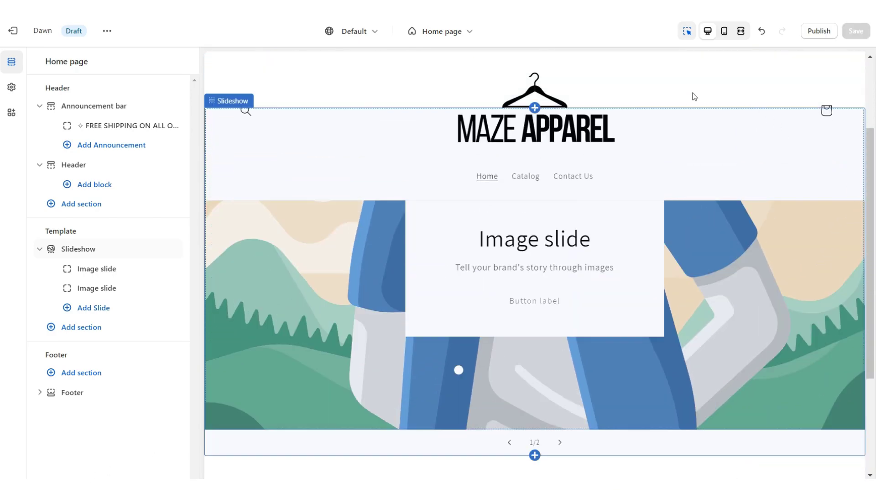
Set the header's sticky header option to None and save.
click(685, 88)
click(71, 305)
click(69, 312)
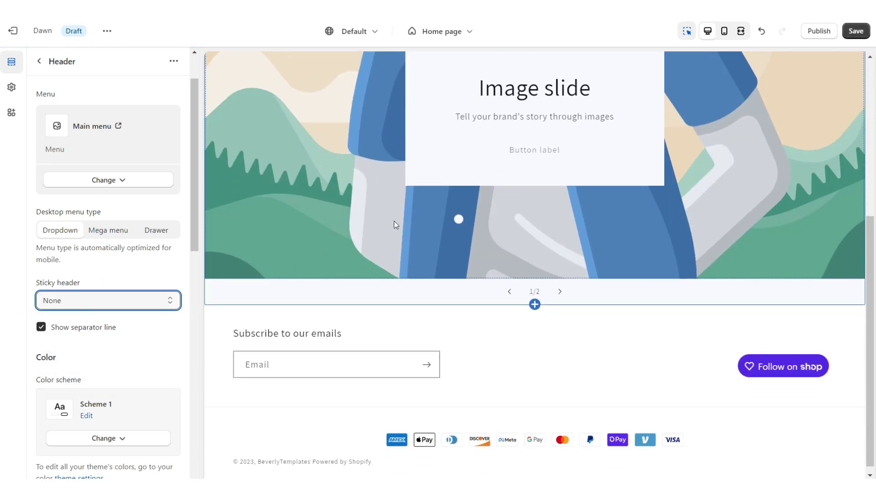
key(ctrl+s)
Clear slide 1's heading and subheading, hide its container, and place content at Bottom center.
click(393, 223)
triple_click(65, 226)
key(BackSpace)
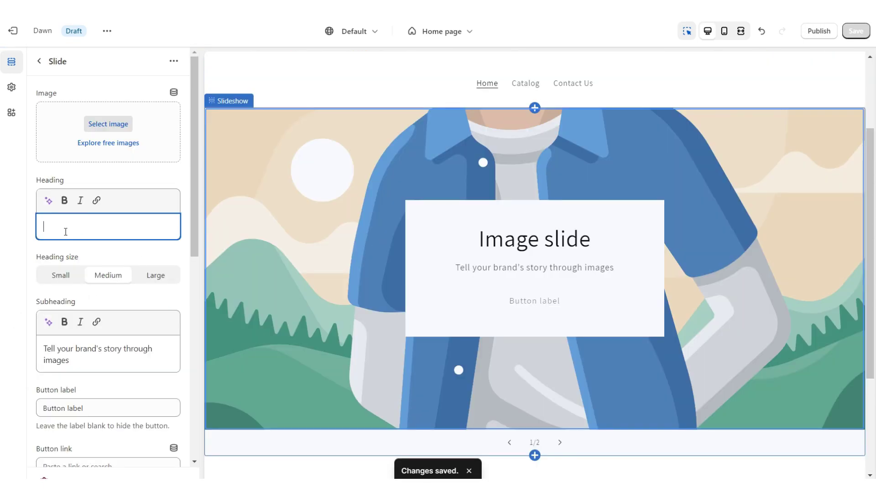
scroll(66, 231, down, 3)
triple_click(66, 231)
key(BackSpace)
scroll(66, 231, down, 3)
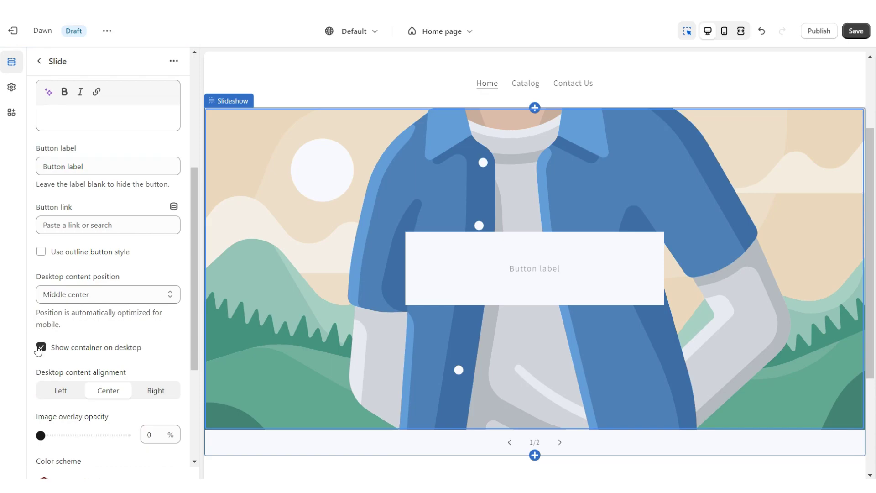
click(40, 348)
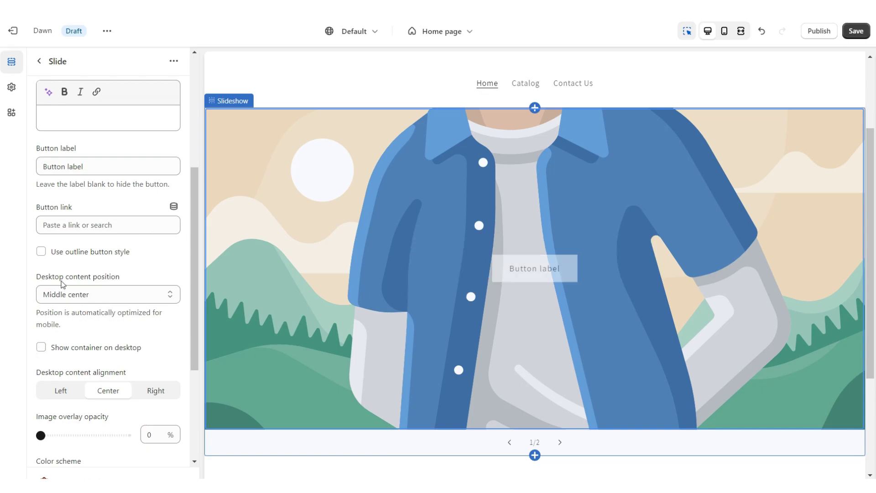
click(63, 293)
click(86, 380)
scroll(107, 228, up, 2)
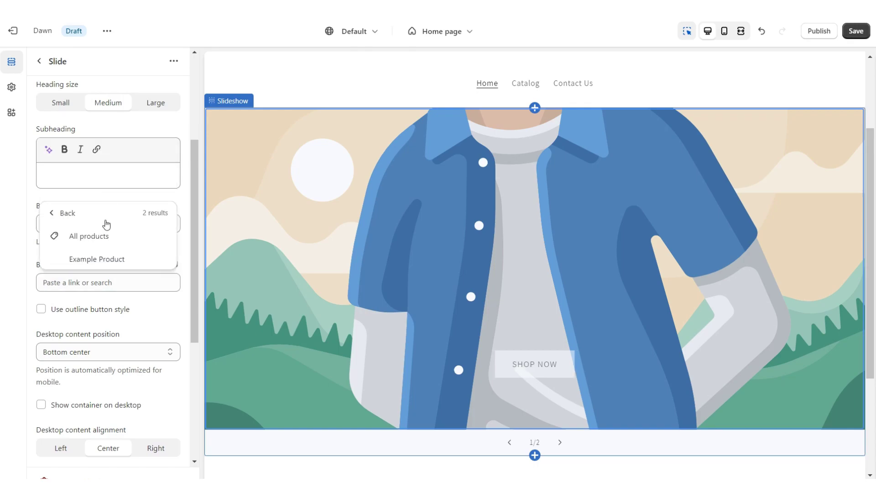
click(91, 234)
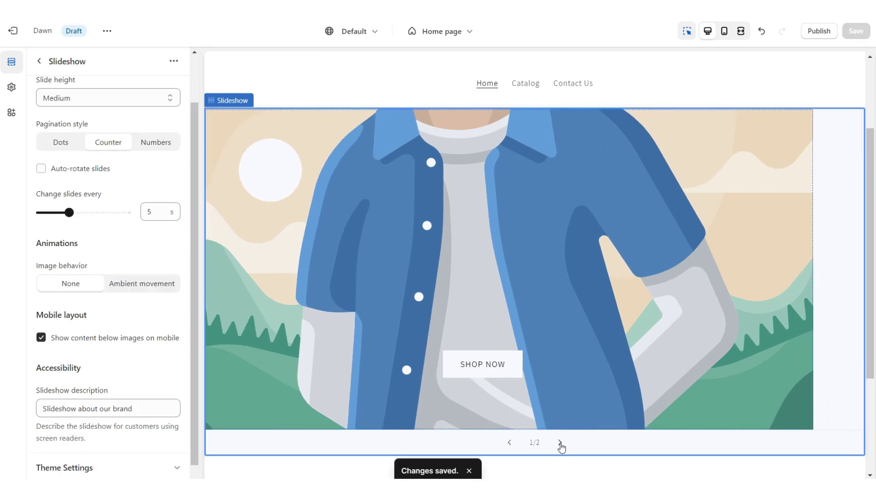
Clear slide 2's heading, place its content at Bottom center, and save.
click(559, 442)
click(397, 204)
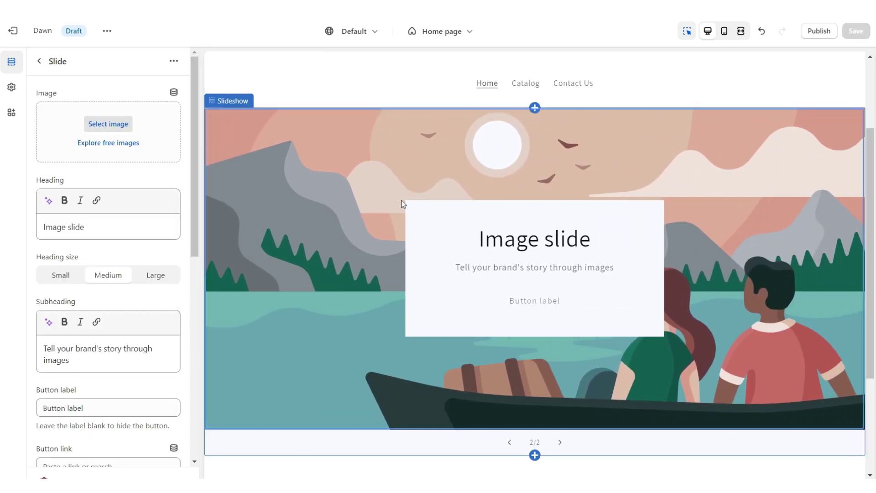
triple_click(104, 215)
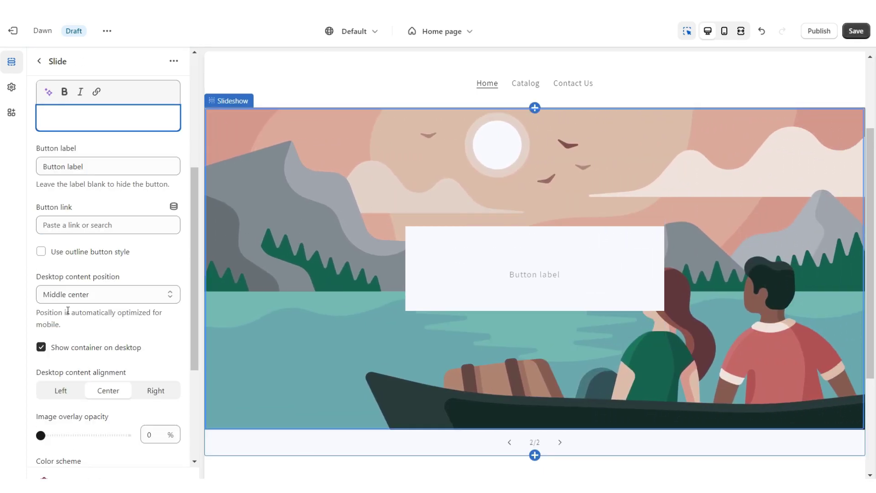
click(87, 294)
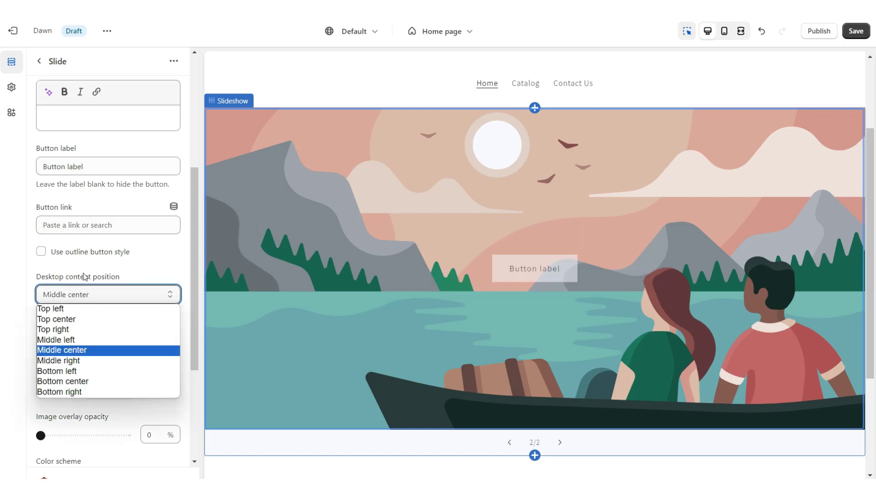
click(69, 380)
click(857, 31)
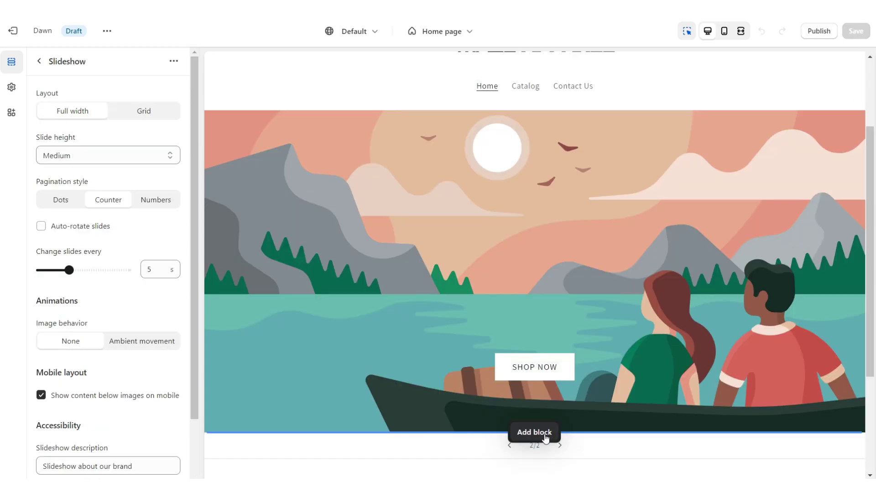
Add a third slide with no heading and content placed at bottom left.
click(545, 437)
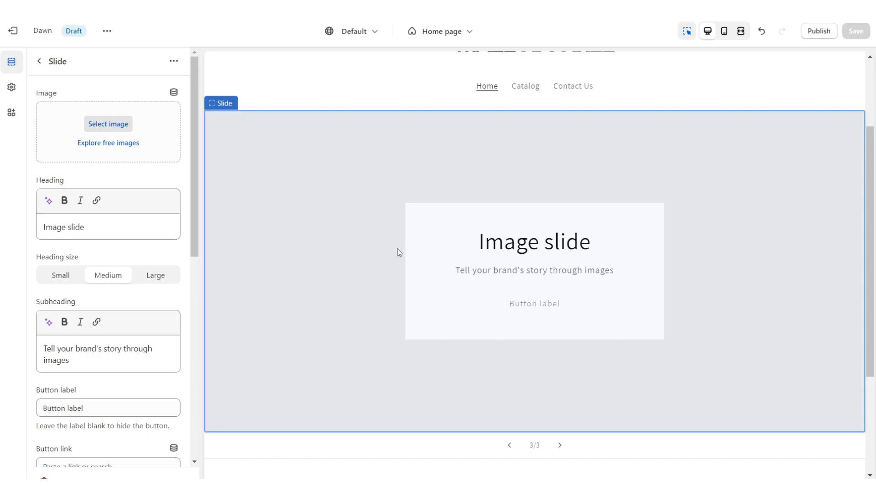
triple_click(82, 228)
key(BackSpace)
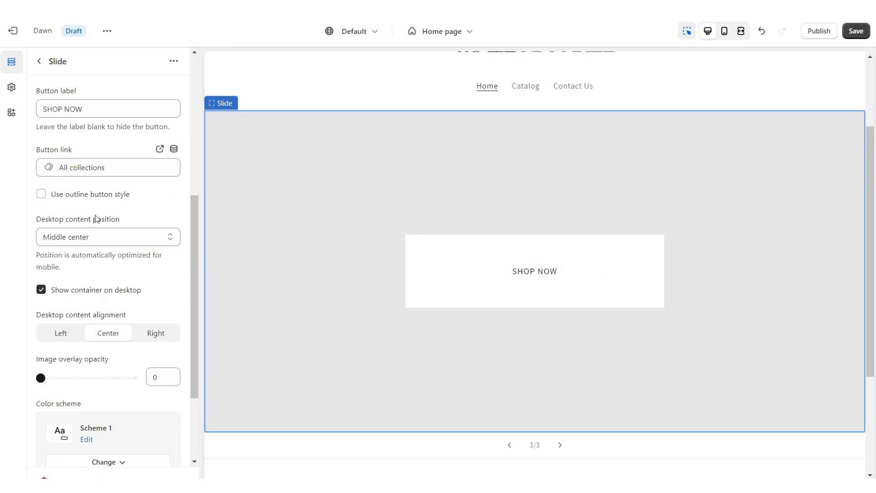
click(96, 237)
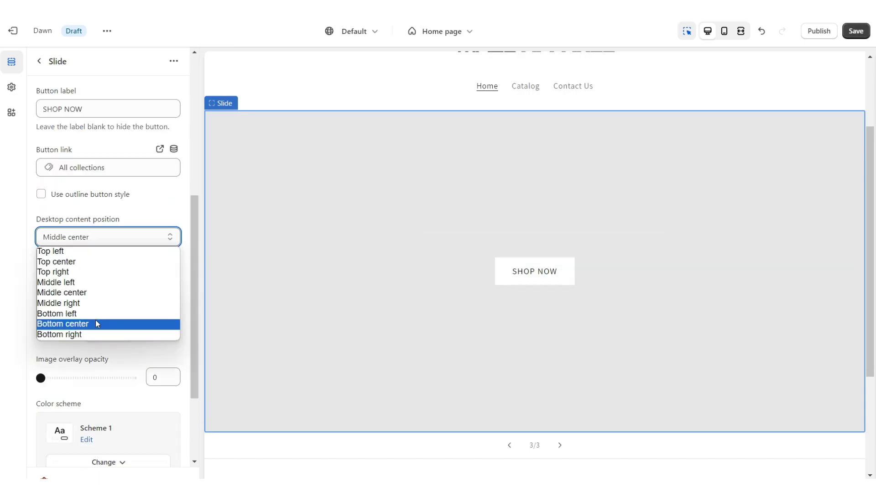
click(91, 313)
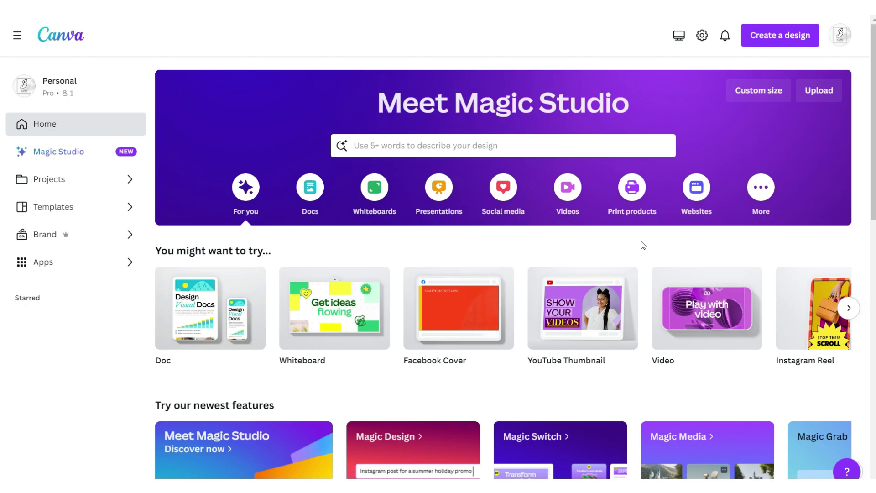
Create a new 4320 × 2160 px custom-size Canva design.
click(743, 90)
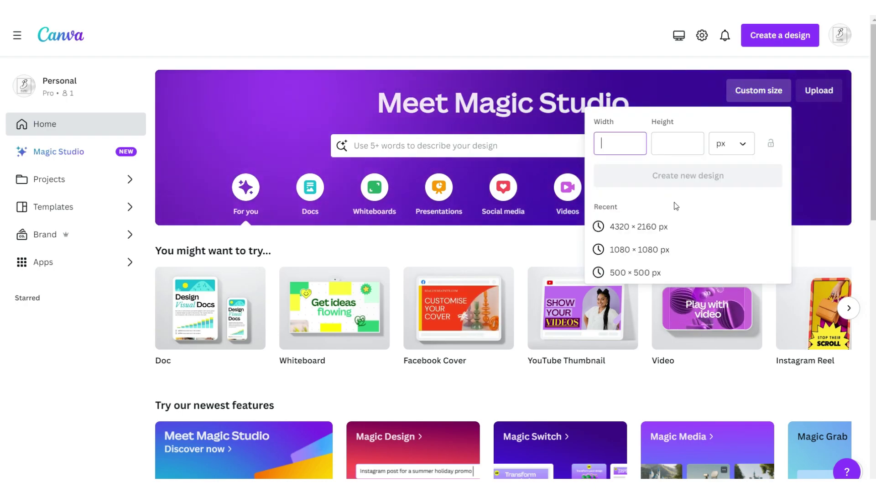
click(669, 227)
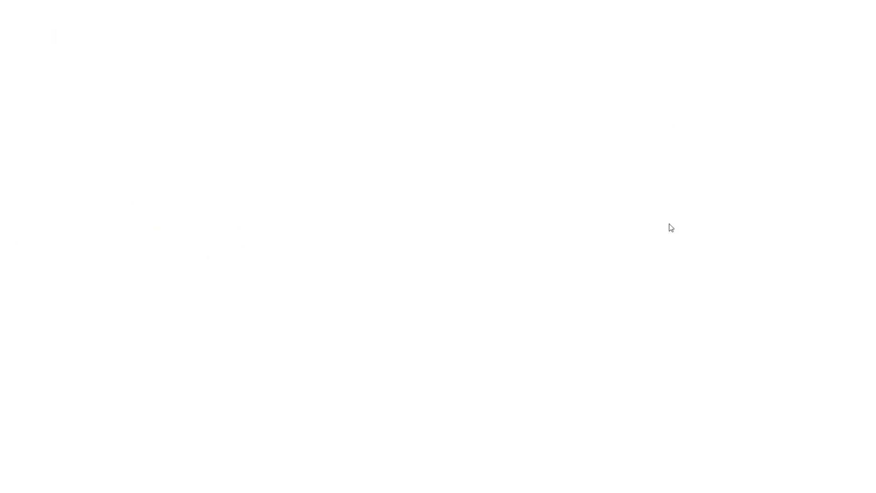
click(23, 117)
scroll(212, 403, down, 5)
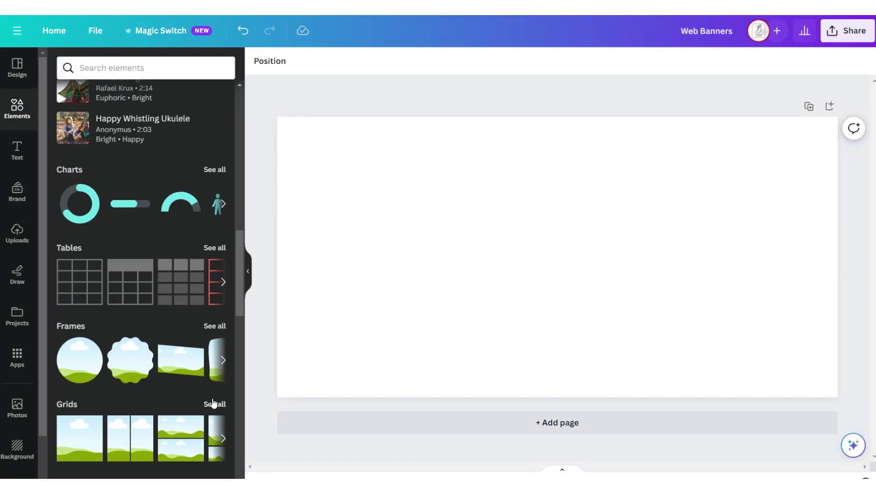
Add a two-column grid with 0 spacing and fill it with hoodie photos.
click(214, 404)
click(149, 137)
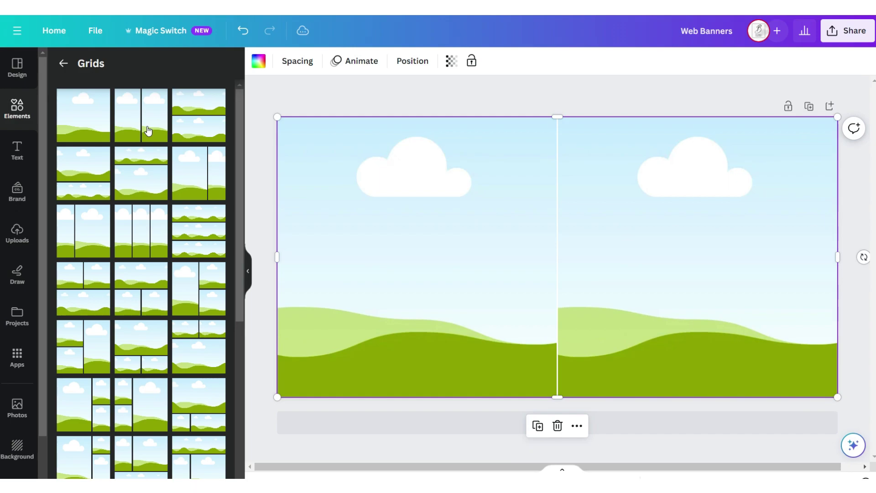
click(297, 61)
drag(302, 109, 288, 107)
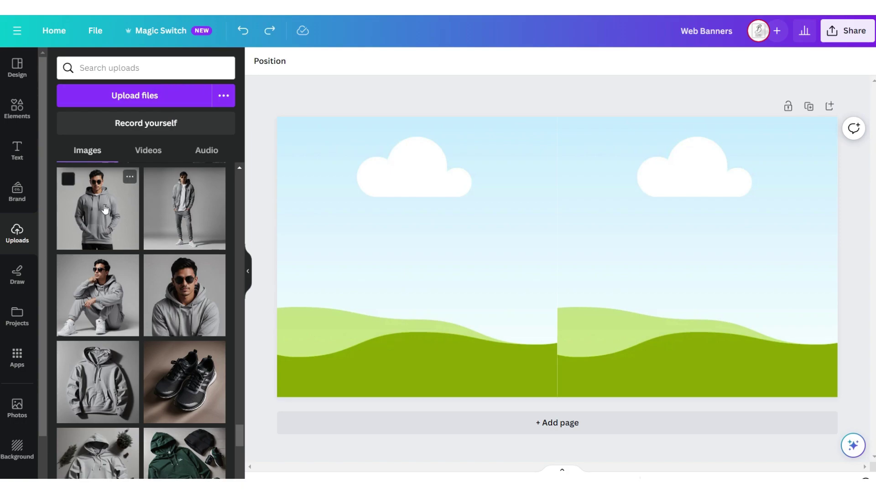
drag(108, 213, 283, 212)
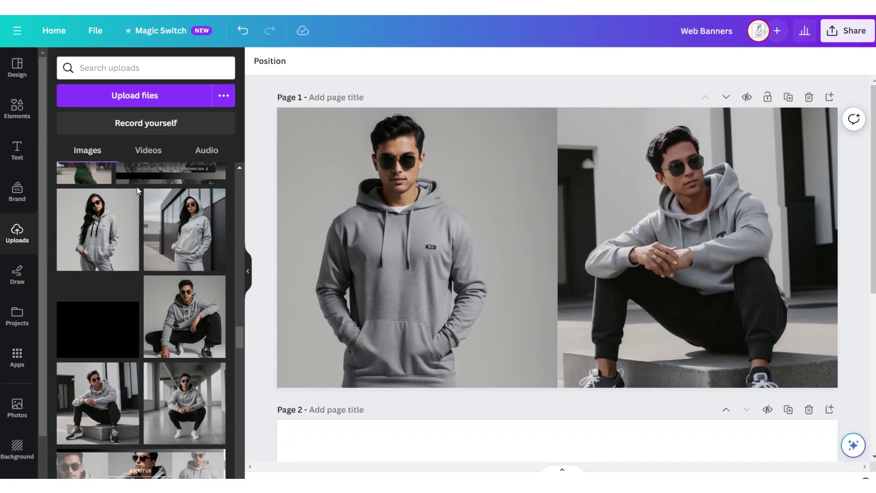
Add the woman-in-hoodie photo and remove its background with BG Remover.
click(124, 234)
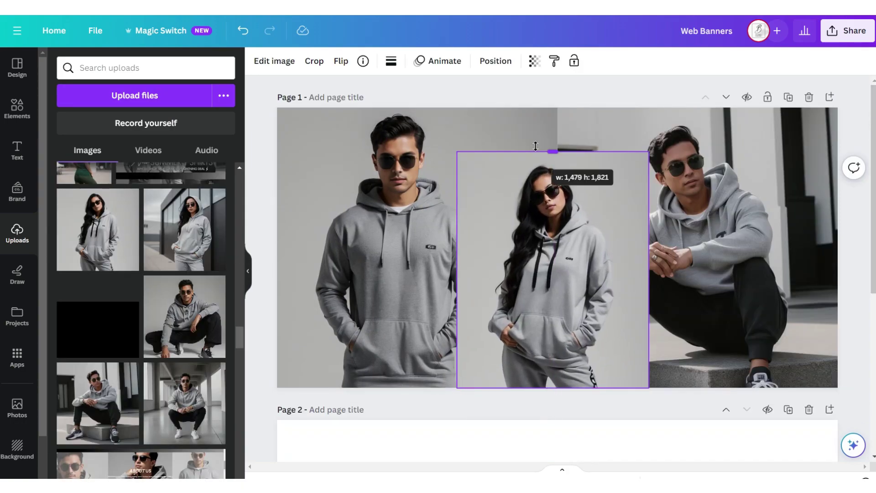
click(275, 61)
click(144, 340)
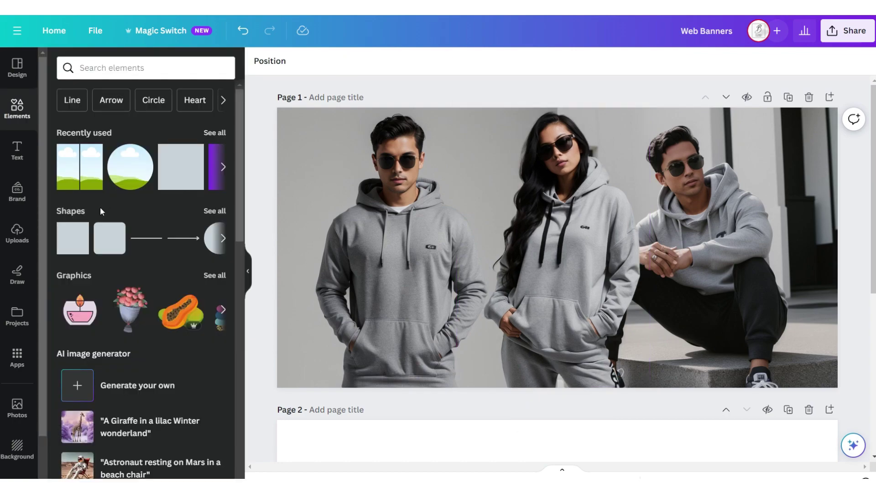
click(86, 226)
Make the square black and stretch it into a wide bar along the bottom.
click(315, 60)
click(121, 130)
drag(569, 237, 371, 319)
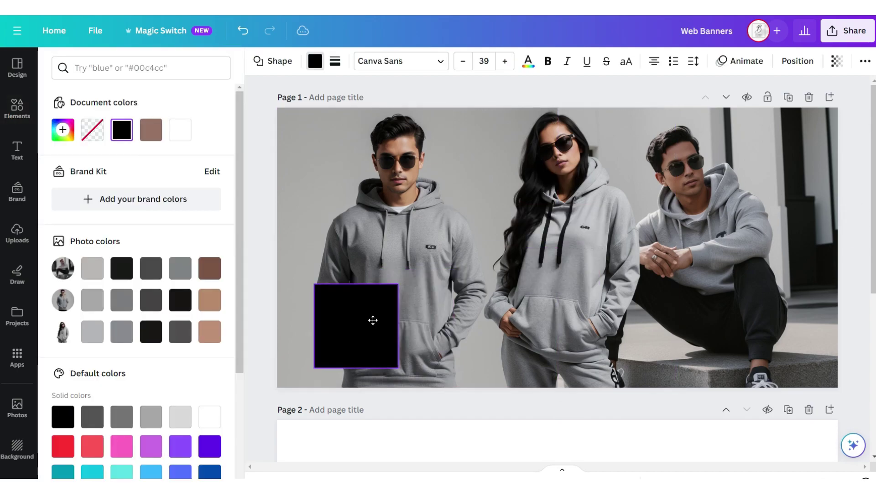
drag(399, 365, 835, 350)
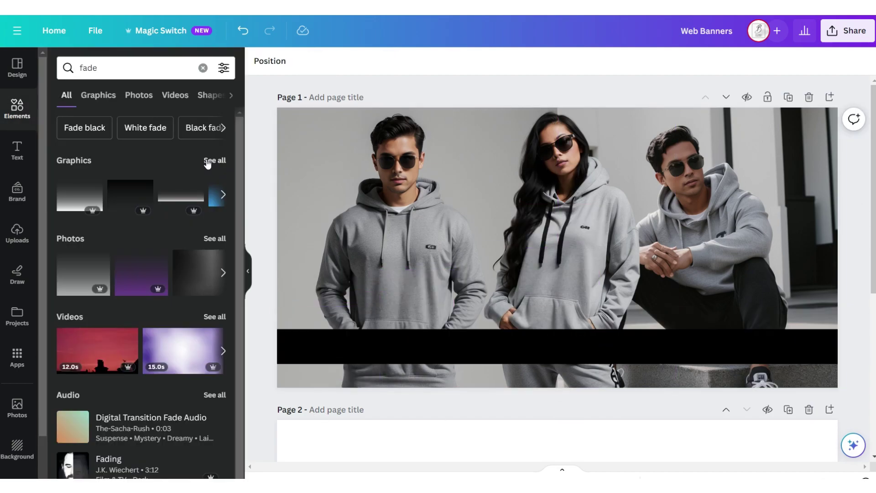
Add a fade gradient graphic beside the black bar and make it more transparent.
click(207, 162)
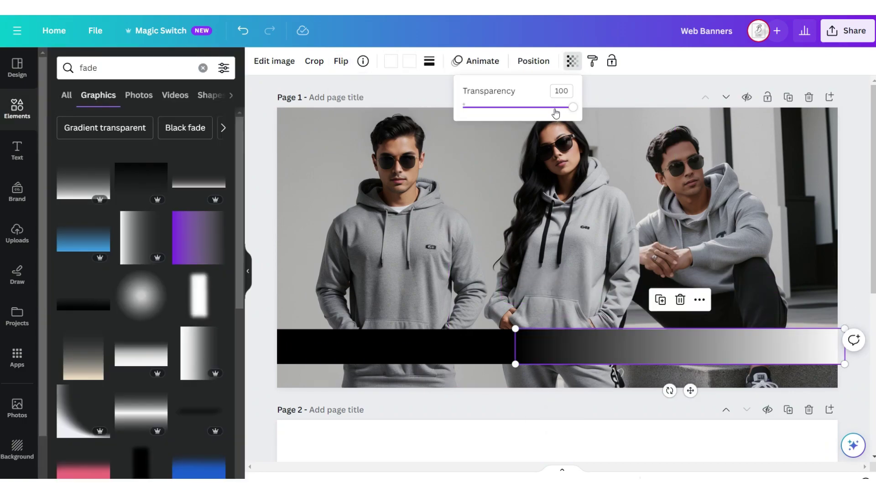
drag(556, 114, 514, 109)
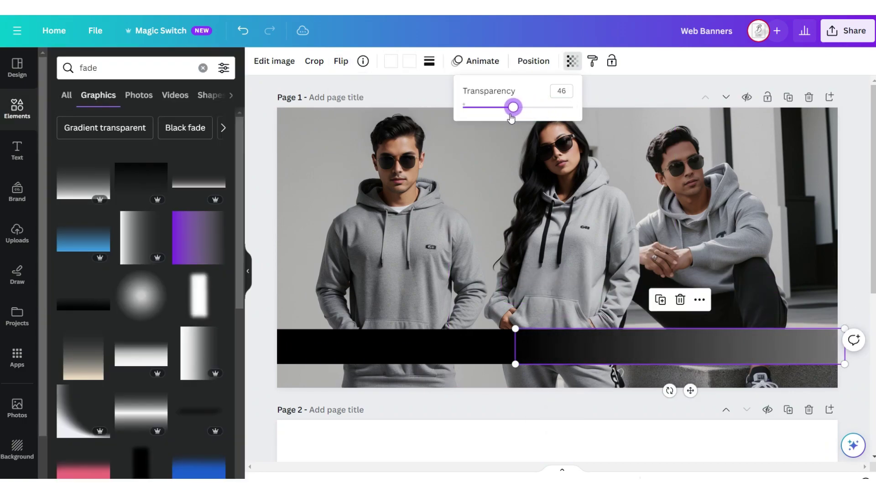
click(388, 260)
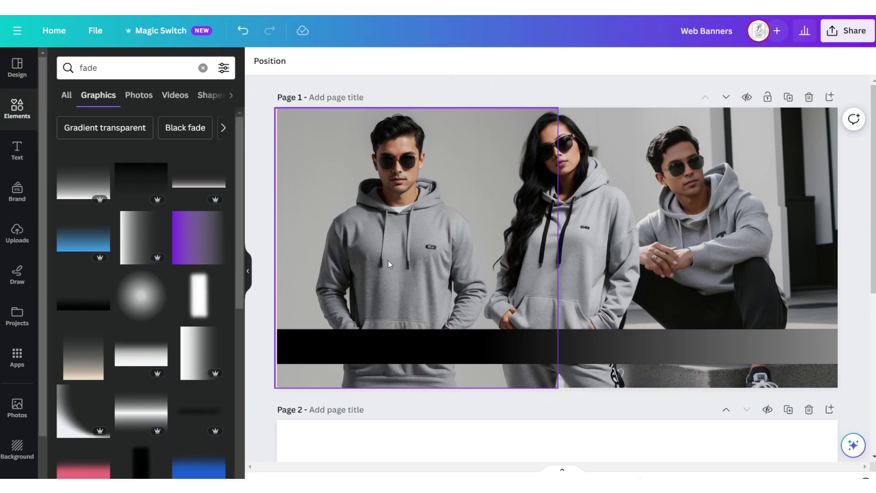
click(16, 148)
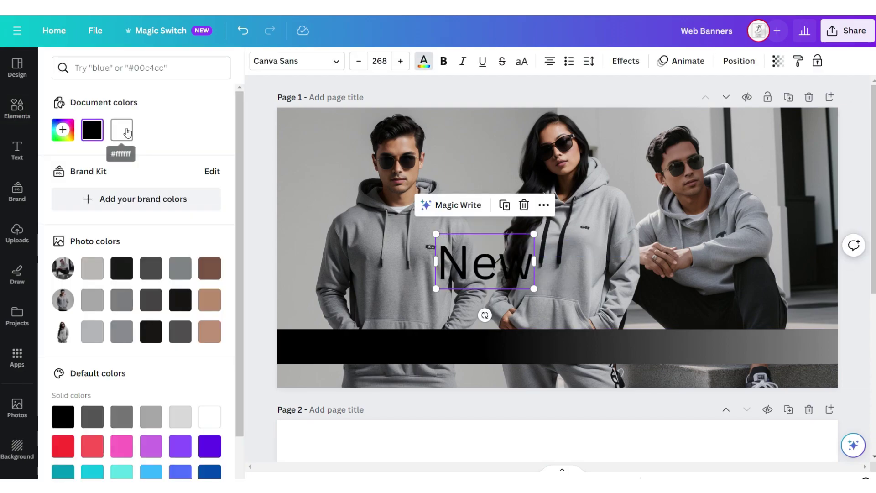
Make the word New white in Thesignature Regular with the Lift effect.
click(122, 129)
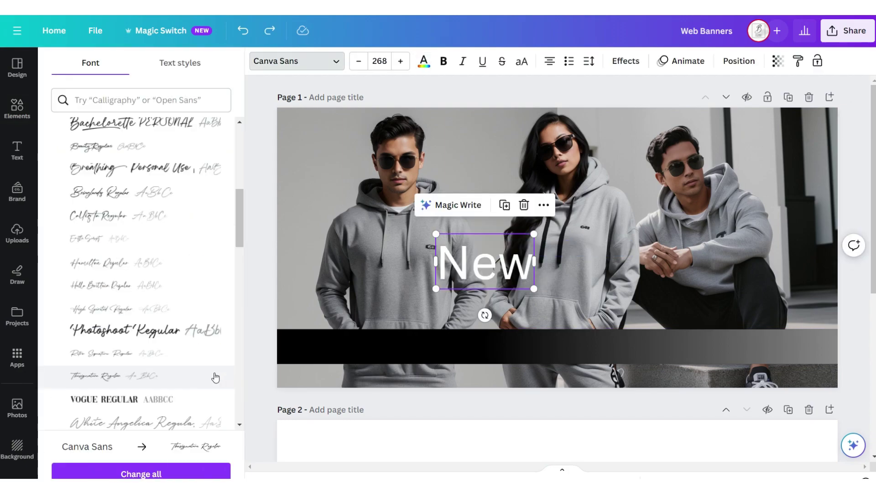
click(216, 377)
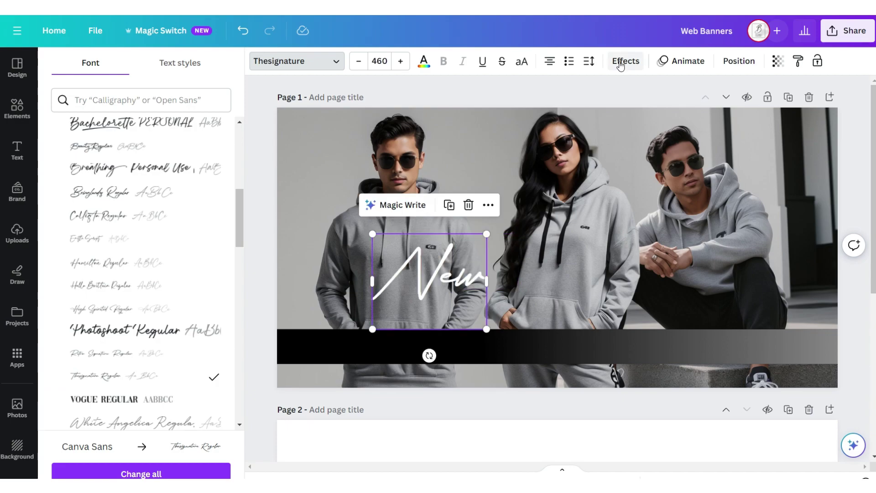
click(625, 61)
click(194, 132)
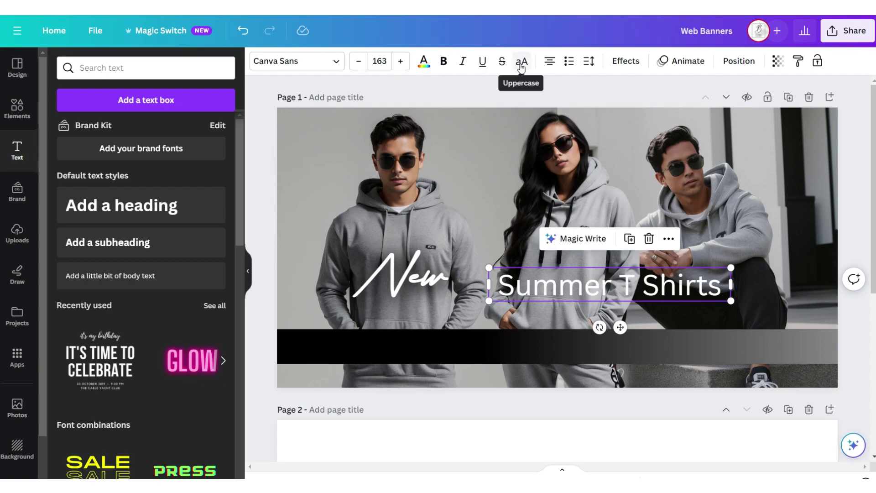
Style the heading as uppercase Futura SUMMER T SHIRTS with Lift, then duplicate it for the sale line.
click(521, 64)
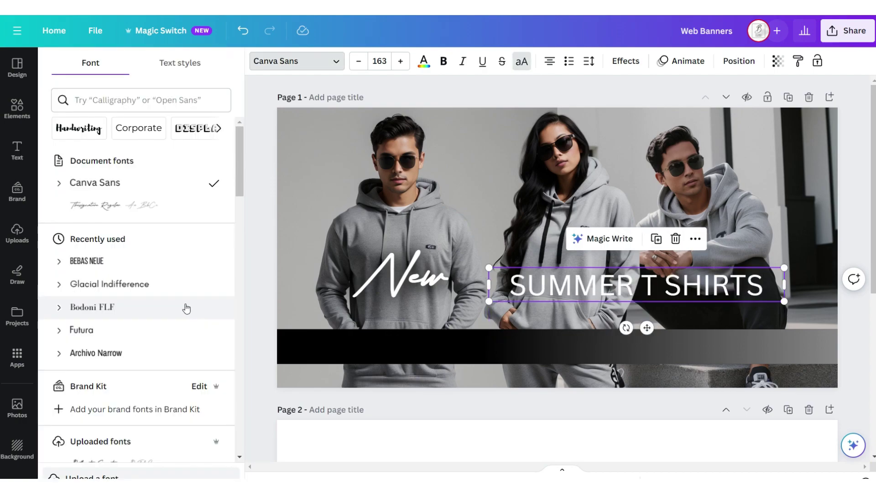
click(182, 328)
click(622, 63)
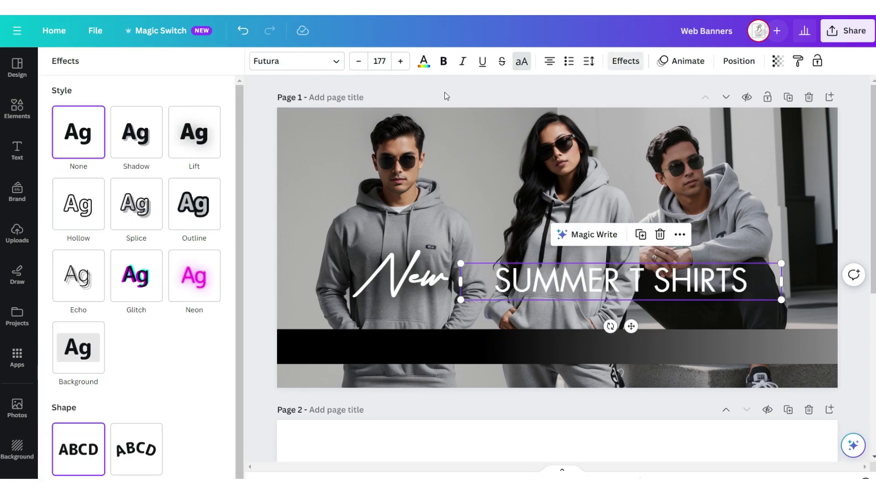
click(197, 152)
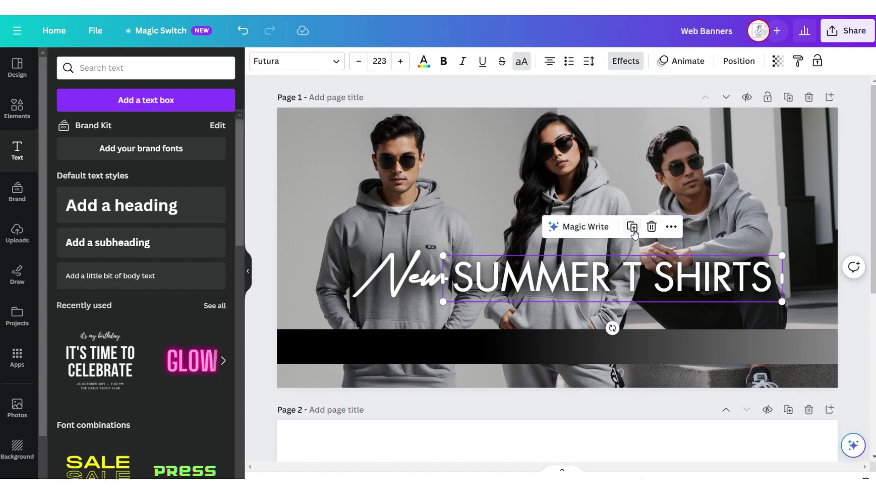
click(633, 227)
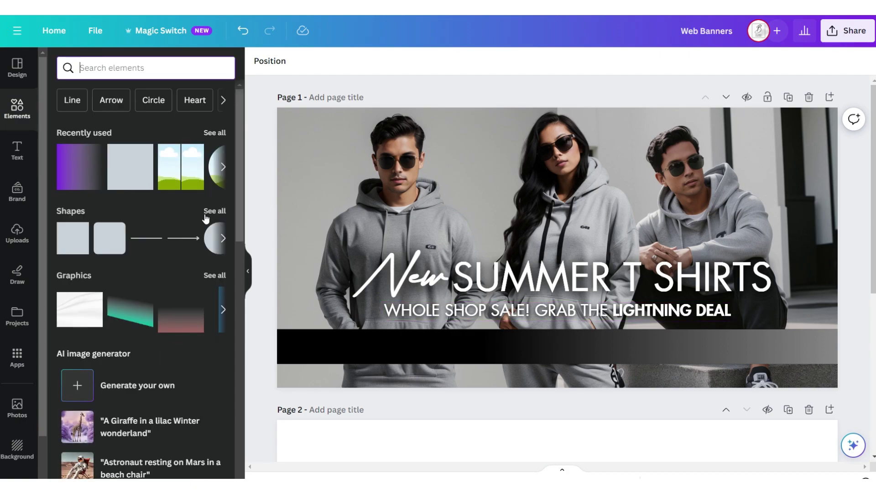
Add a black circle badge with bold UP TO 25% OFF text.
click(206, 213)
click(158, 357)
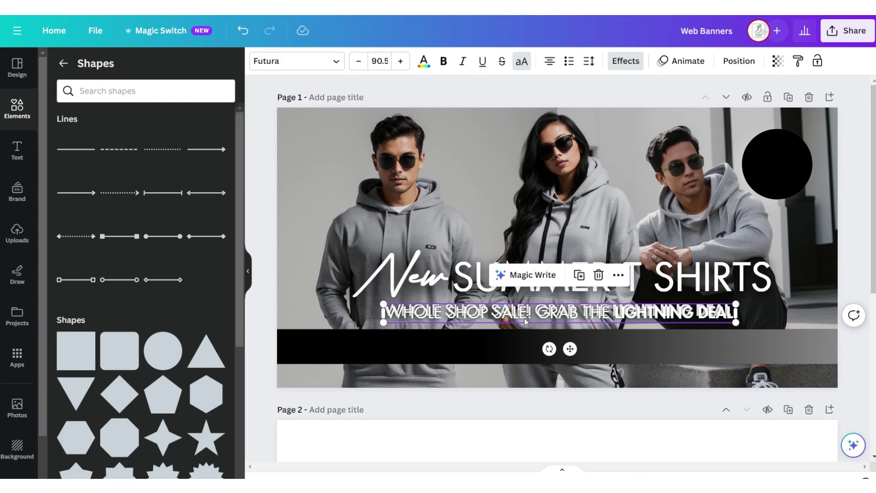
click(577, 273)
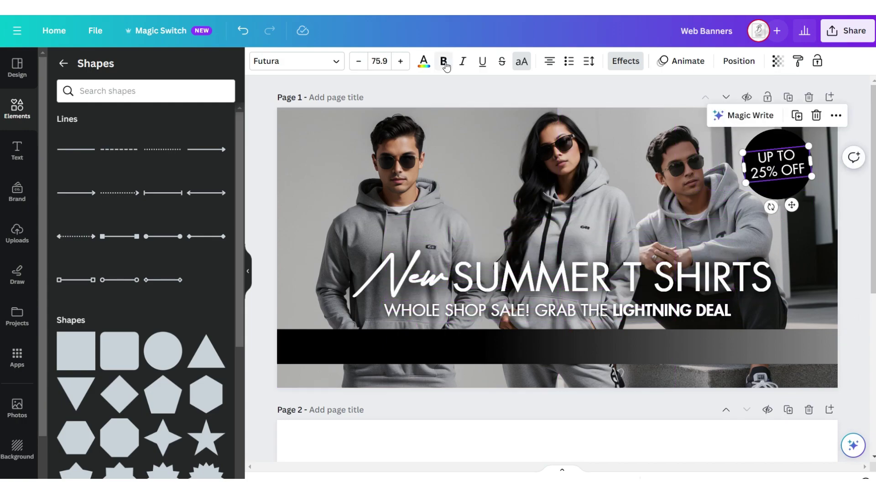
click(444, 61)
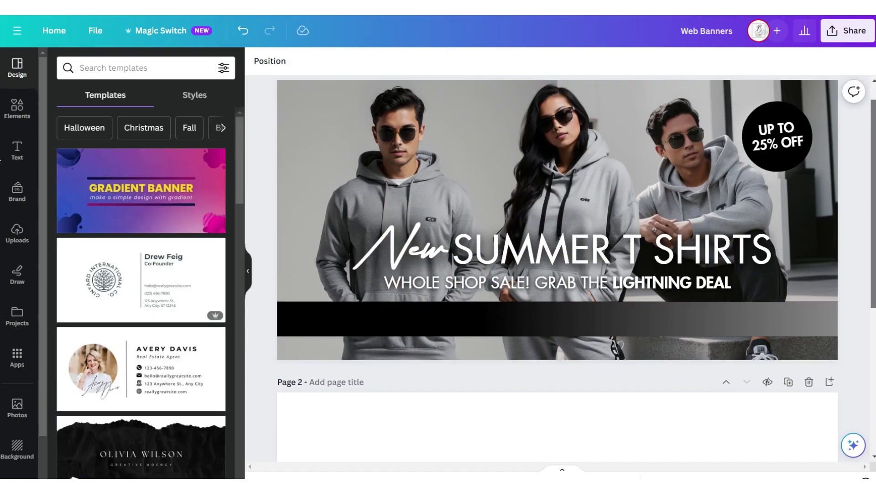
Add Page 2 with three square photo frames.
scroll(576, 238, up, 1)
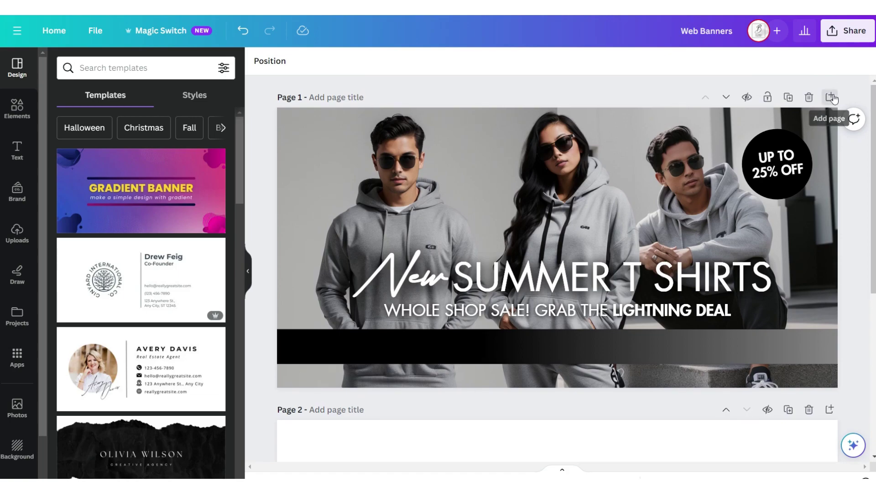
click(831, 97)
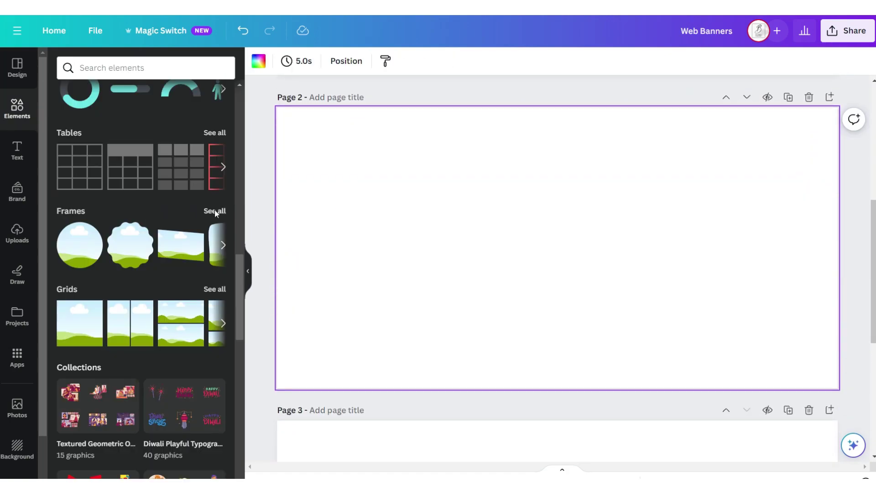
click(214, 211)
click(155, 351)
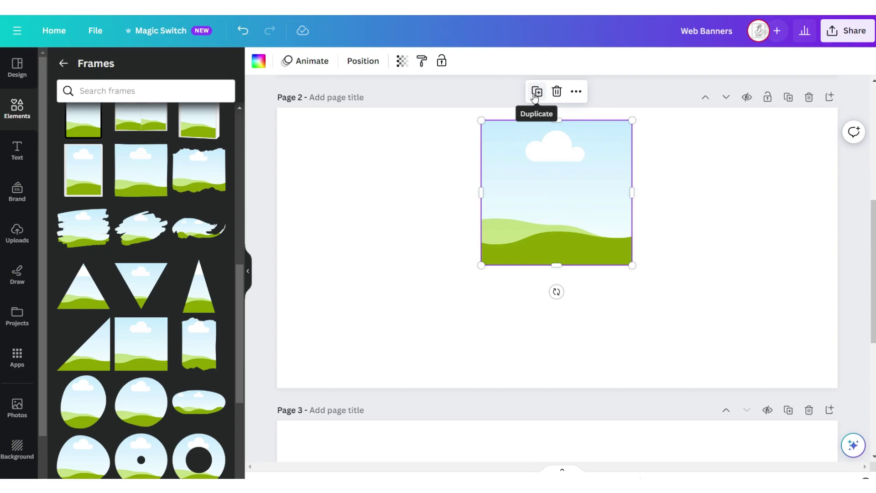
click(534, 90)
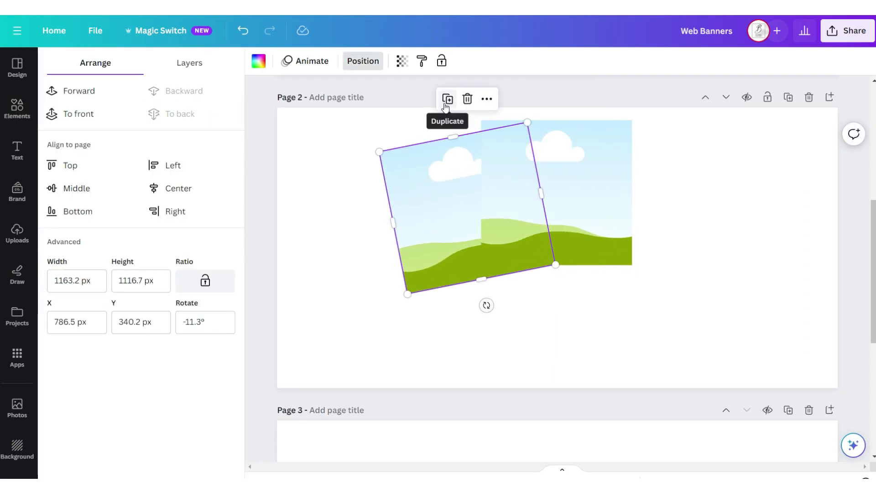
click(447, 99)
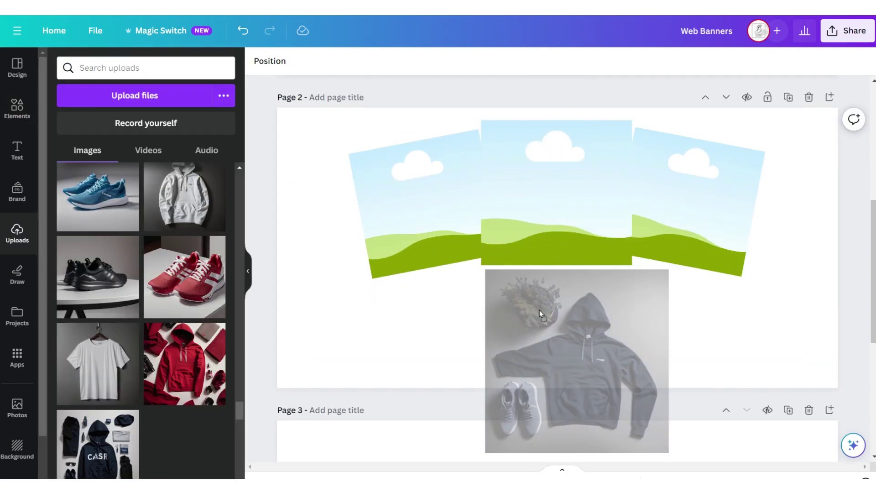
Drop the hoodie photo into the middle frame and select the black gradient bar.
drag(539, 310, 546, 239)
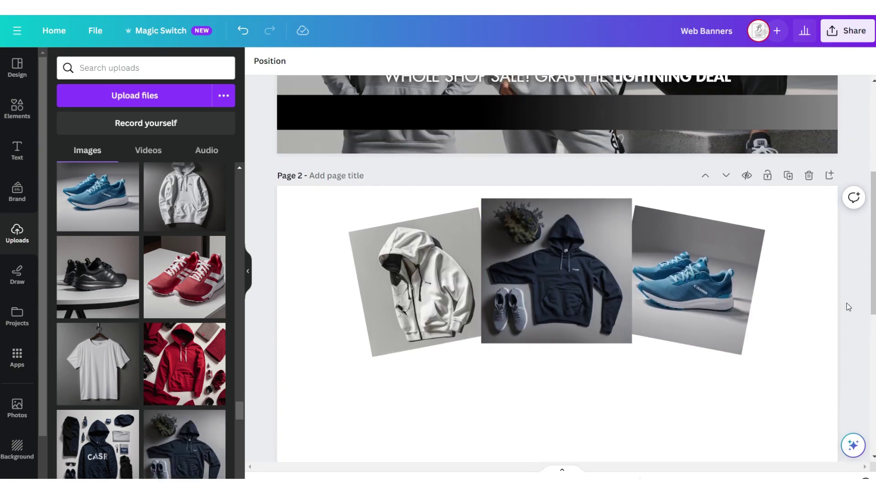
scroll(847, 306, up, 5)
drag(496, 350, 491, 344)
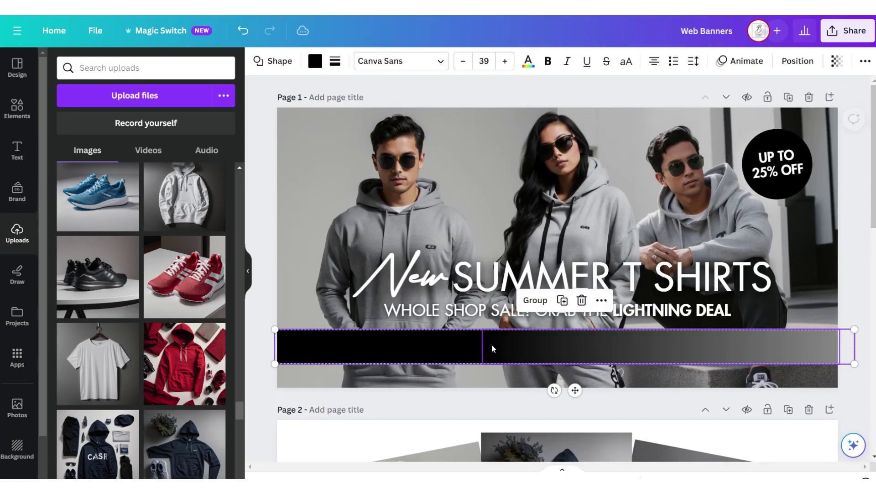
scroll(507, 349, down, 5)
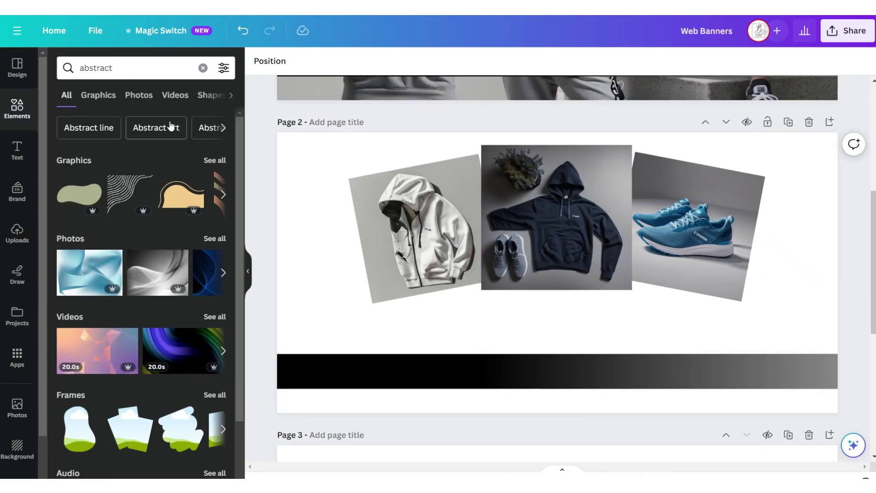
Add an abstract contour-line graphic at about 28 transparency toward Page 2's upper right.
click(98, 95)
scroll(167, 229, down, 8)
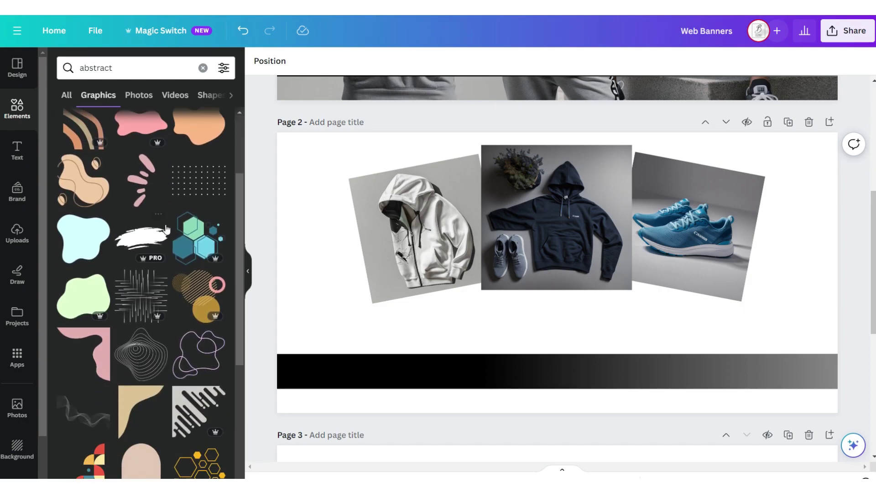
scroll(166, 229, down, 2)
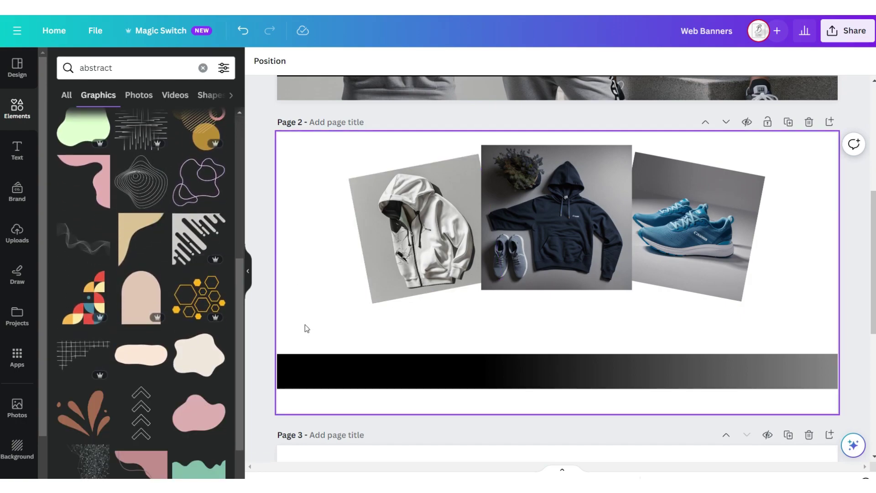
click(515, 61)
click(554, 60)
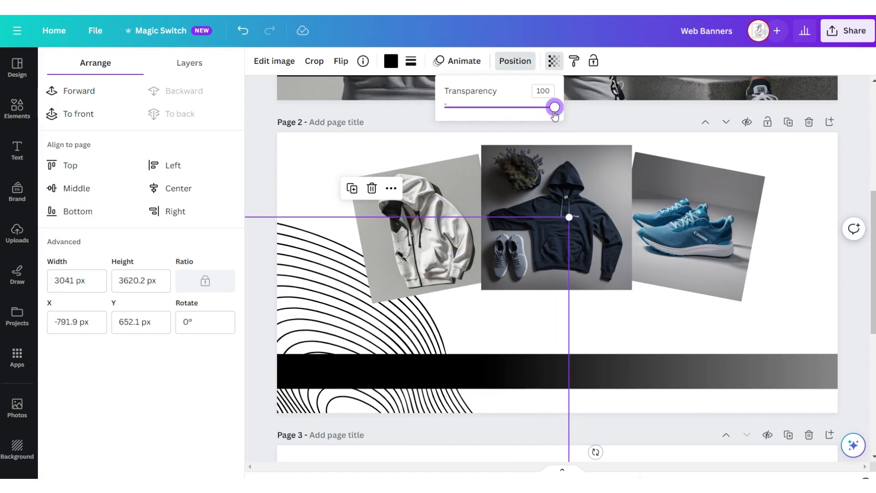
drag(555, 108, 481, 108)
drag(276, 152, 754, 256)
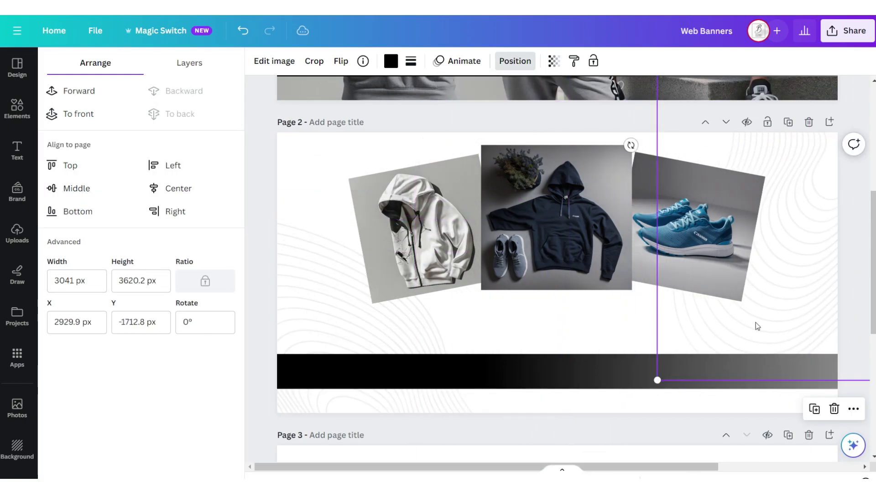
key(Escape)
click(17, 151)
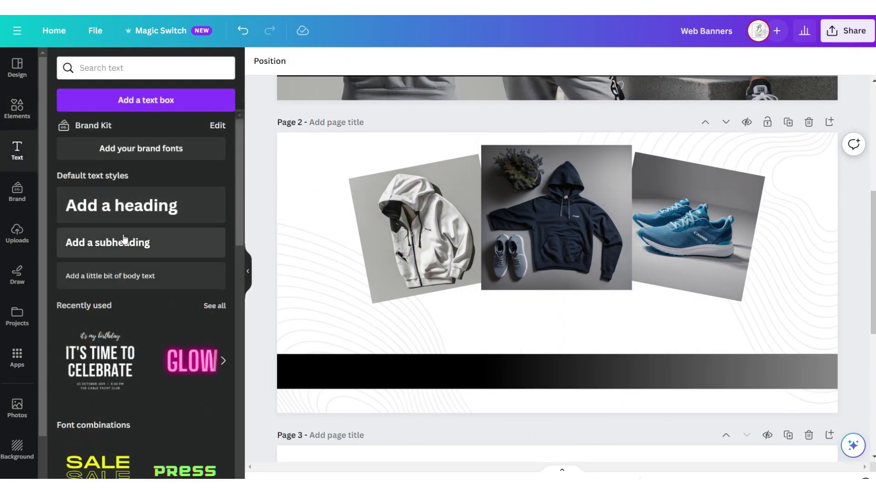
Stack SHOP OUR, larger BESTSELLERS and a small CHECK OUT WHAT BUYERS ARE LOVING line, then select the gradient bar.
click(128, 287)
click(296, 61)
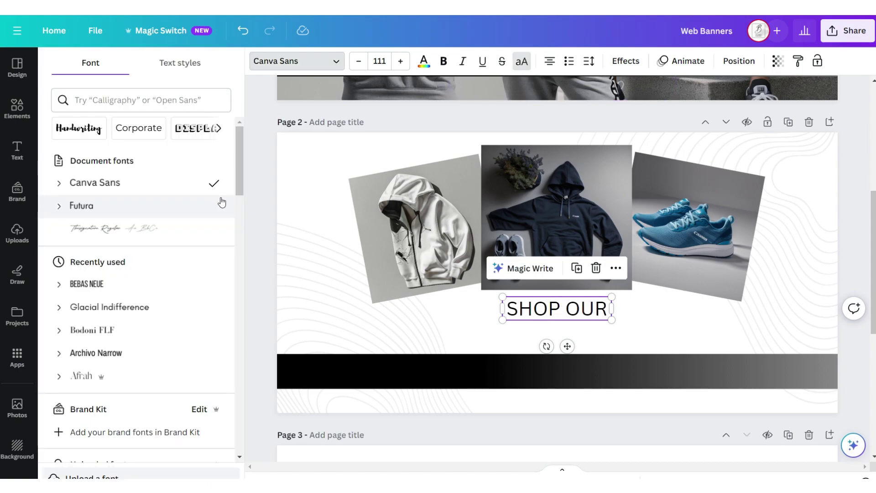
key(ctrl+z)
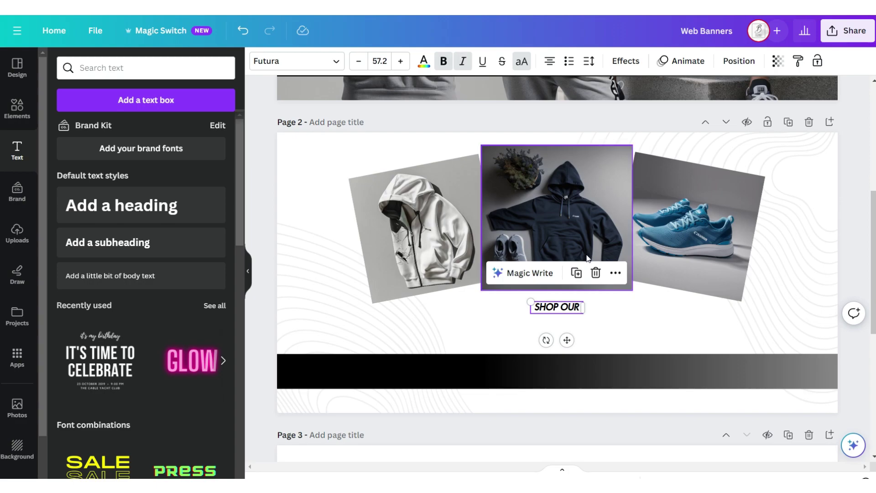
click(578, 273)
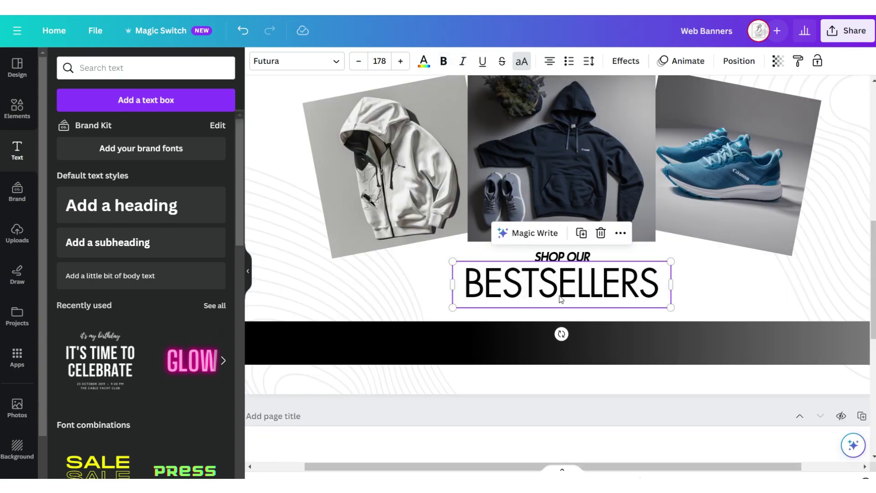
click(580, 234)
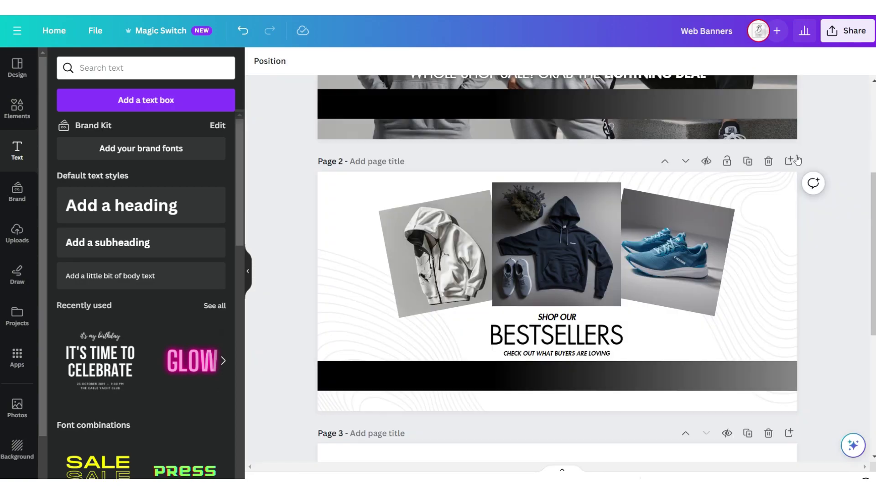
scroll(615, 226, down, 3)
click(615, 226)
scroll(615, 226, down, 3)
Paste the gradient bar and background image onto Page 3.
right_click(610, 226)
click(641, 283)
scroll(568, 323, up, 1)
right_click(402, 275)
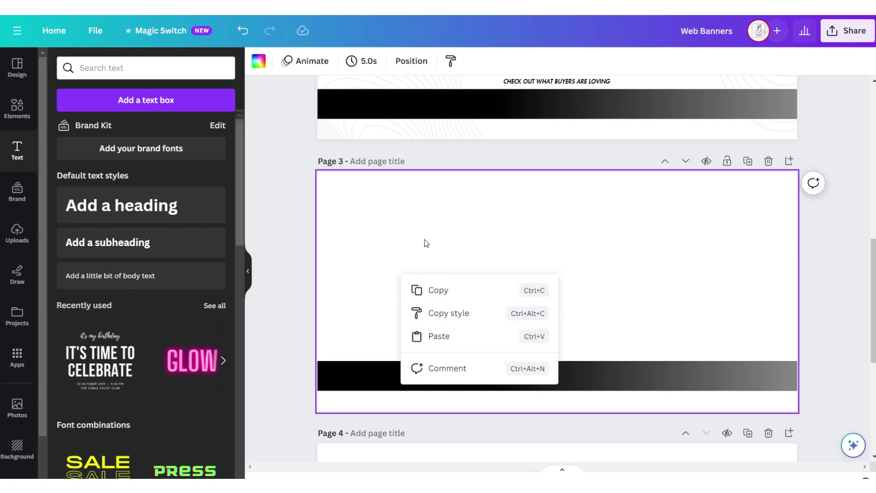
click(439, 336)
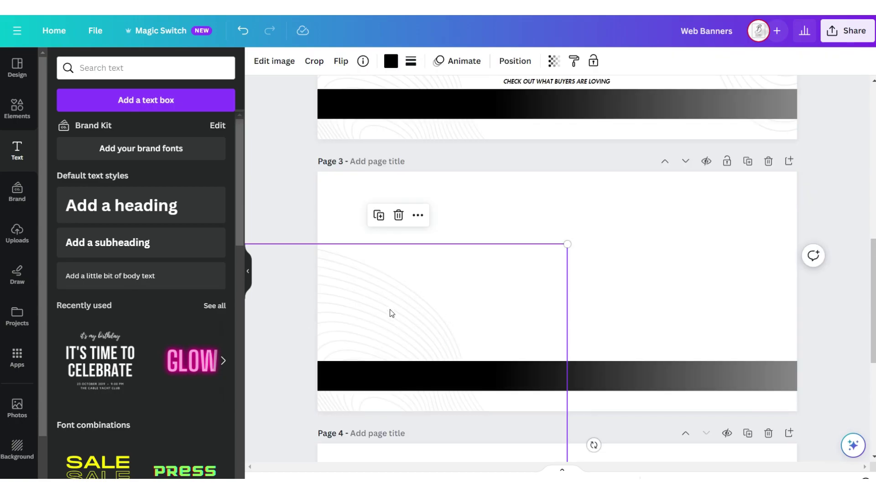
click(515, 61)
right_click(632, 294)
click(669, 355)
Add a square frame on Page 3 holding the hoodie photo.
click(17, 108)
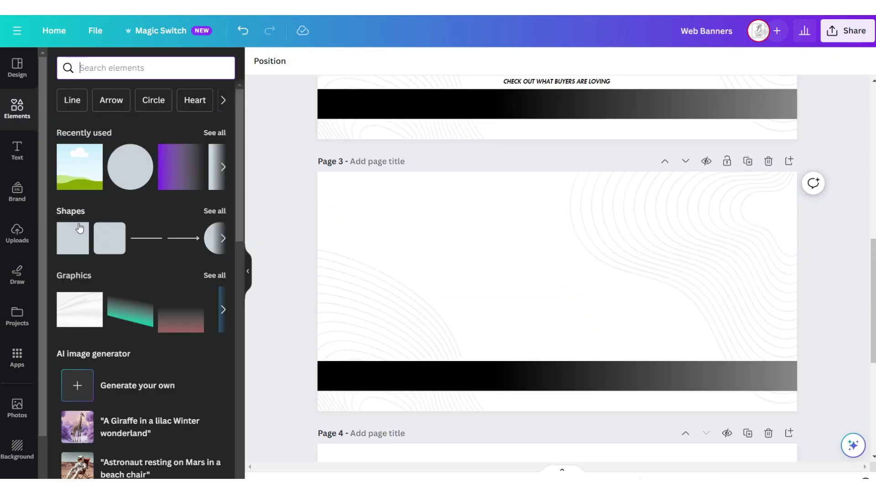
click(75, 250)
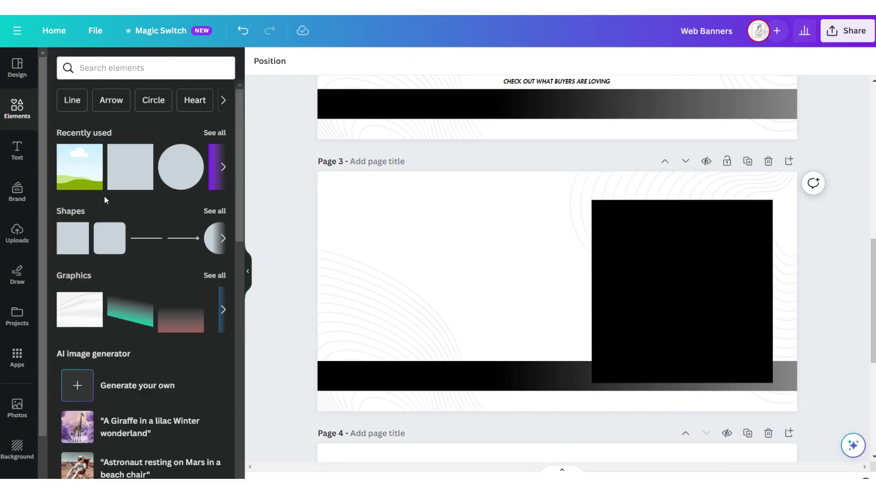
click(97, 187)
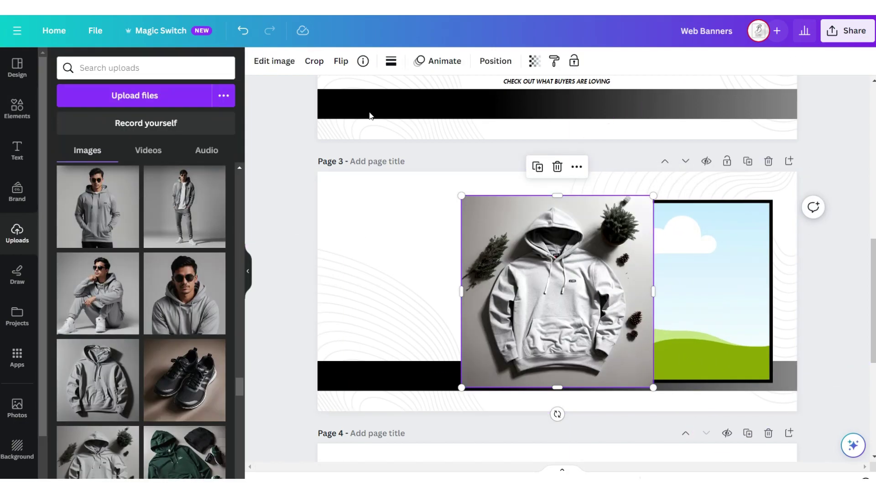
drag(598, 261, 644, 260)
Add uppercase Futura THIS SEASON text, a duplicated subheading, and a Shop text box.
click(17, 151)
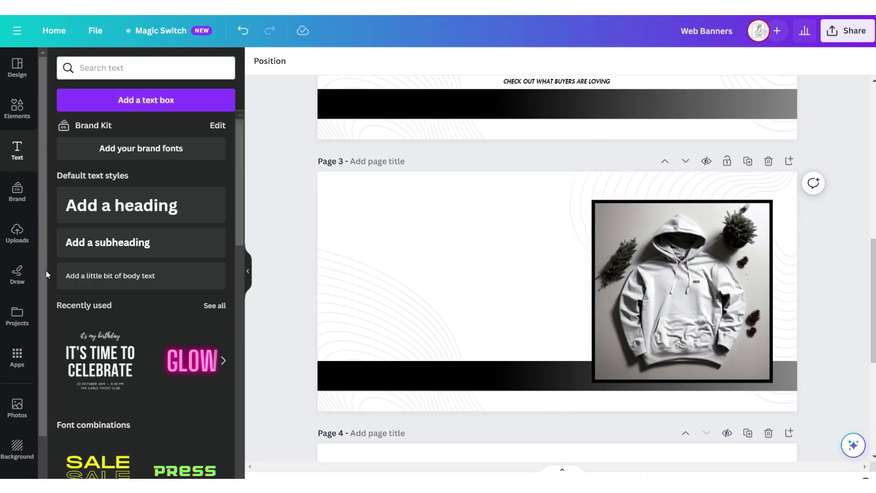
click(88, 278)
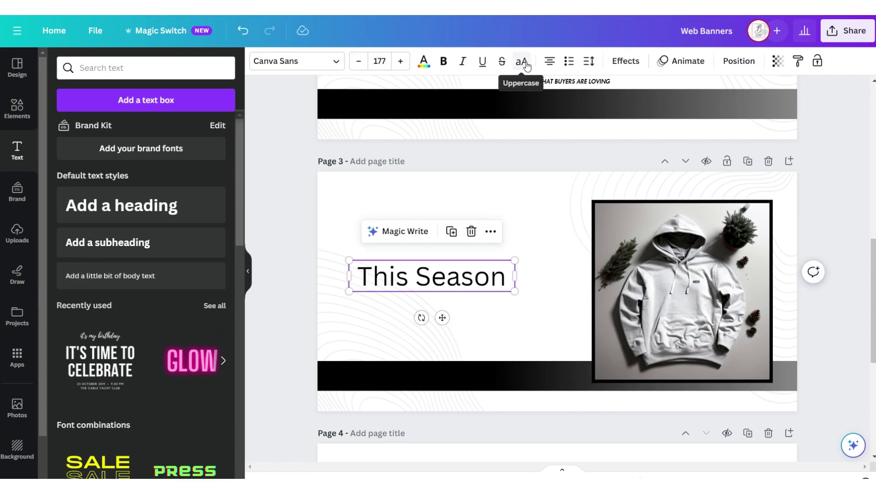
click(523, 61)
click(296, 61)
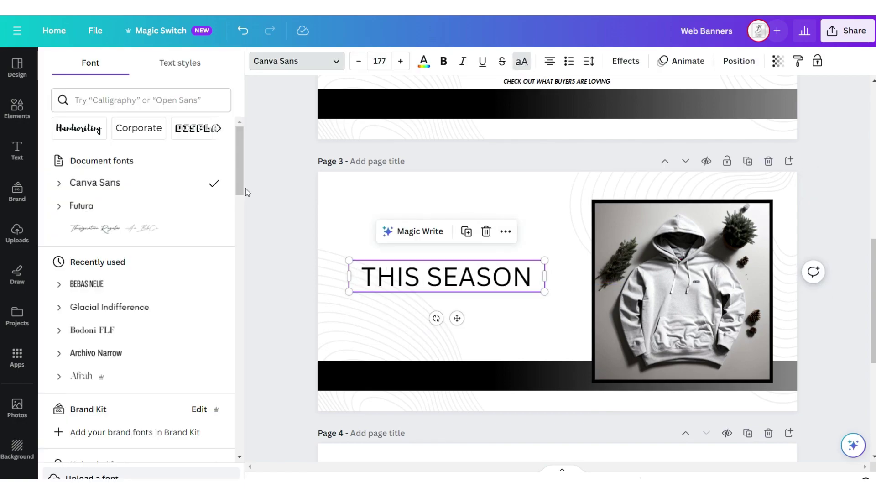
click(221, 206)
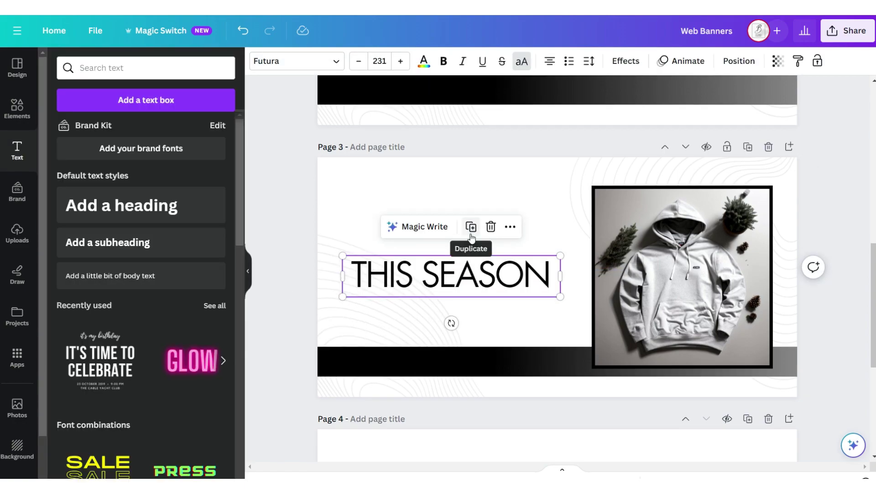
click(472, 227)
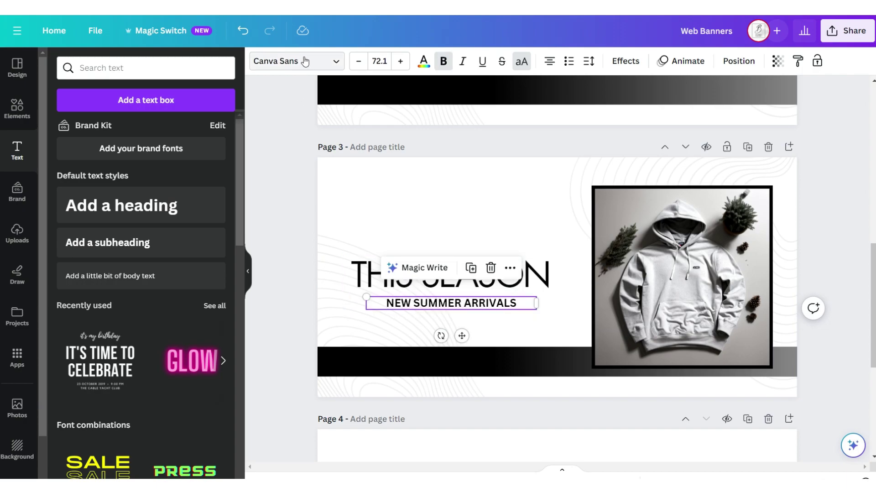
click(253, 134)
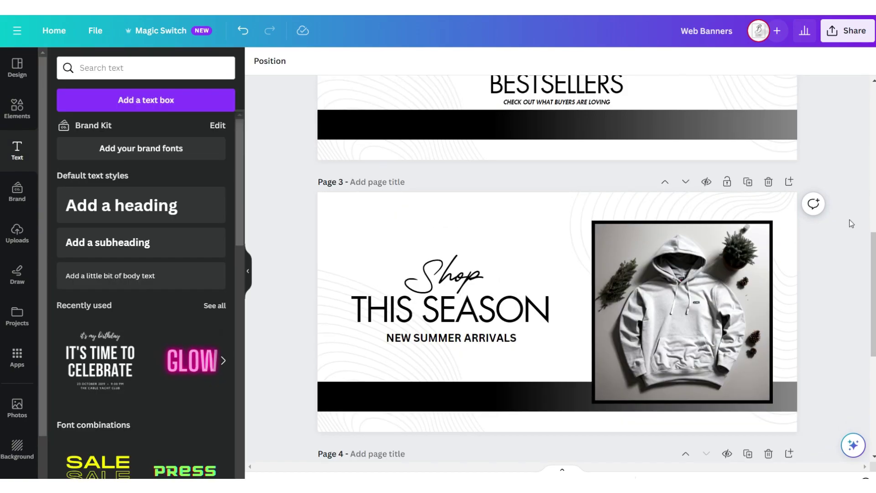
Download the banner designs as PNG.
scroll(850, 223, up, 6)
scroll(851, 224, down, 5)
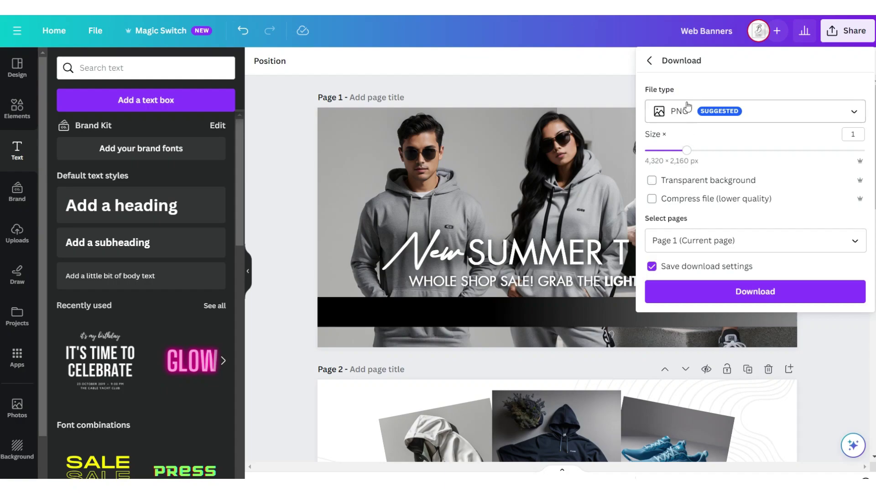
click(755, 292)
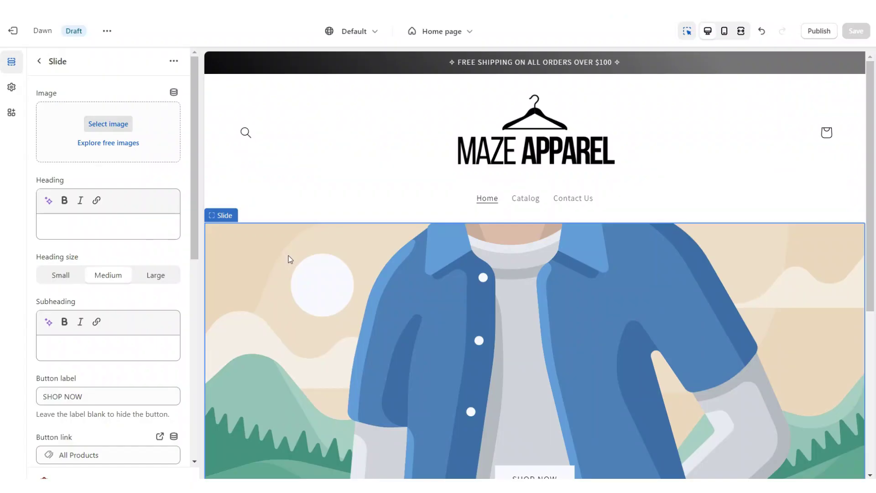
Set the first slide's banner image and make slide height Adapt to first image.
click(126, 125)
click(688, 436)
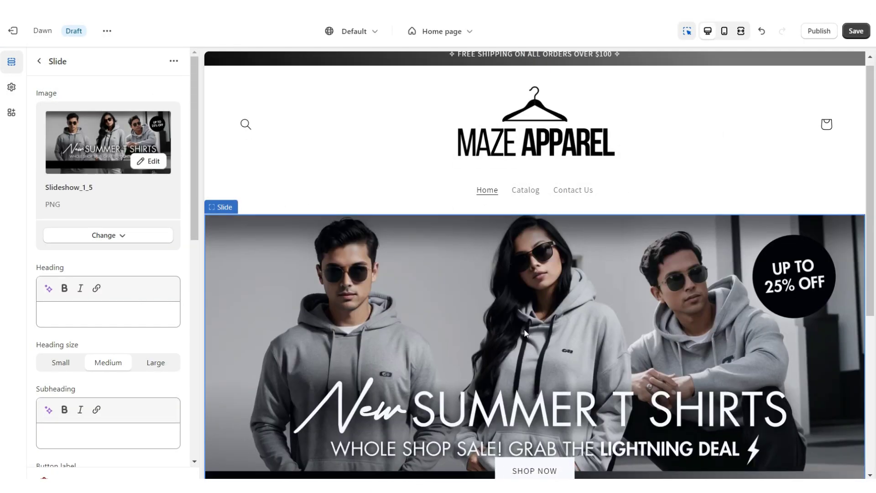
click(66, 141)
click(70, 153)
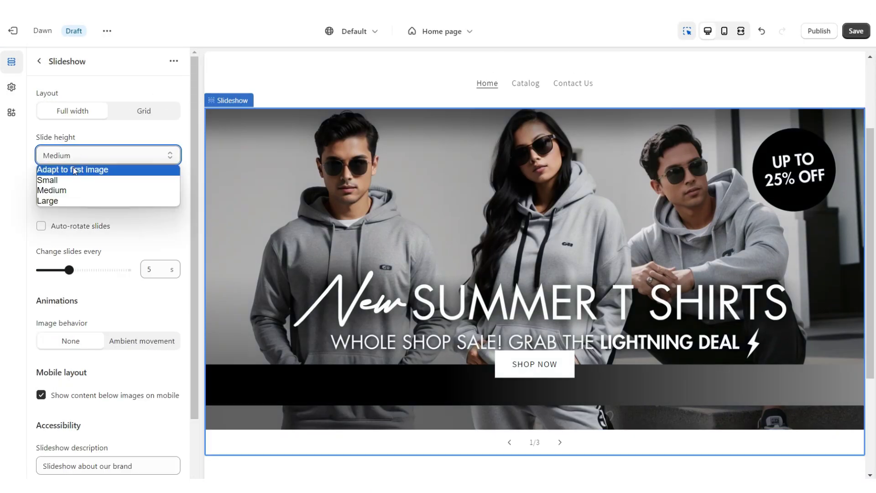
click(73, 169)
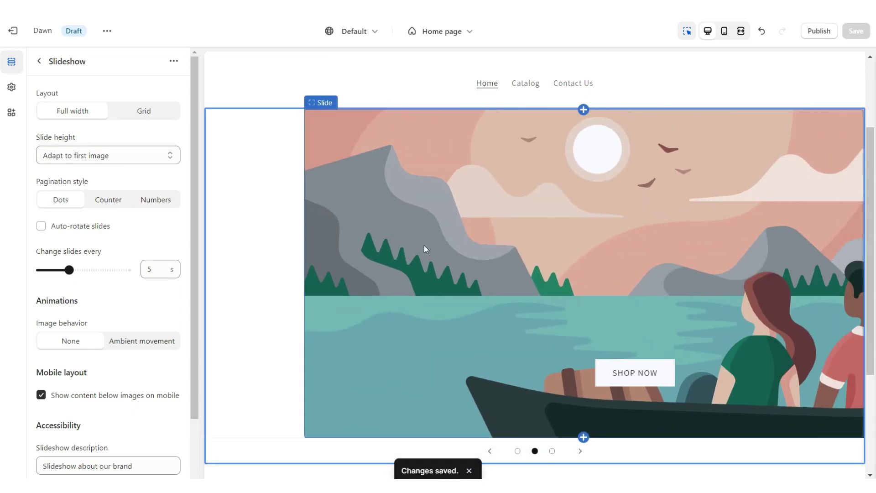
Check the second and third slides, then preview the slideshow at full width.
click(424, 245)
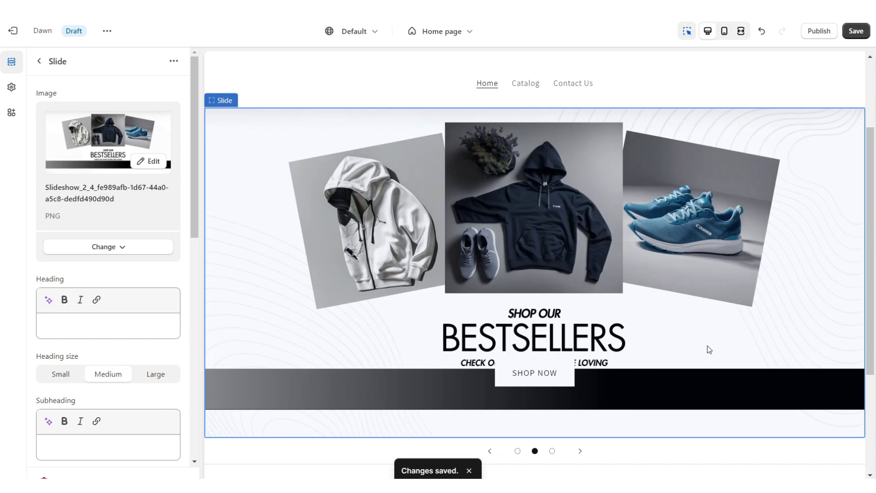
click(740, 30)
click(766, 392)
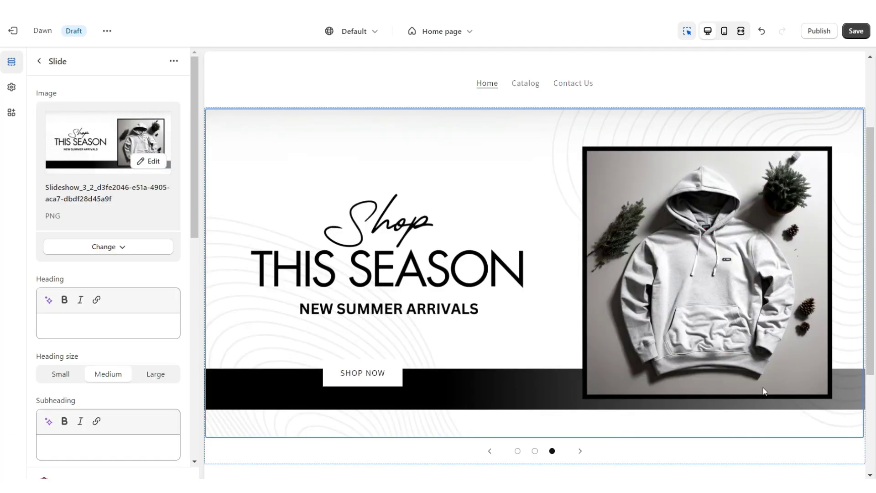
click(740, 37)
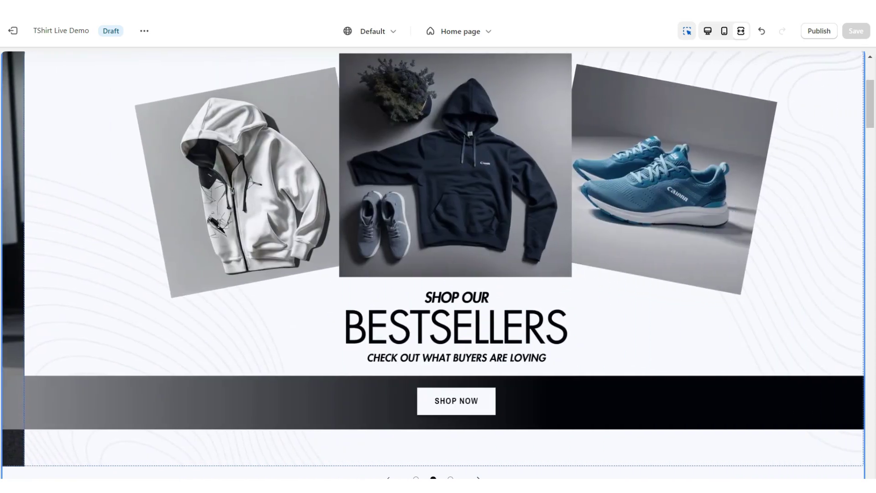
scroll(438, 264, up, 4)
scroll(438, 265, down, 5)
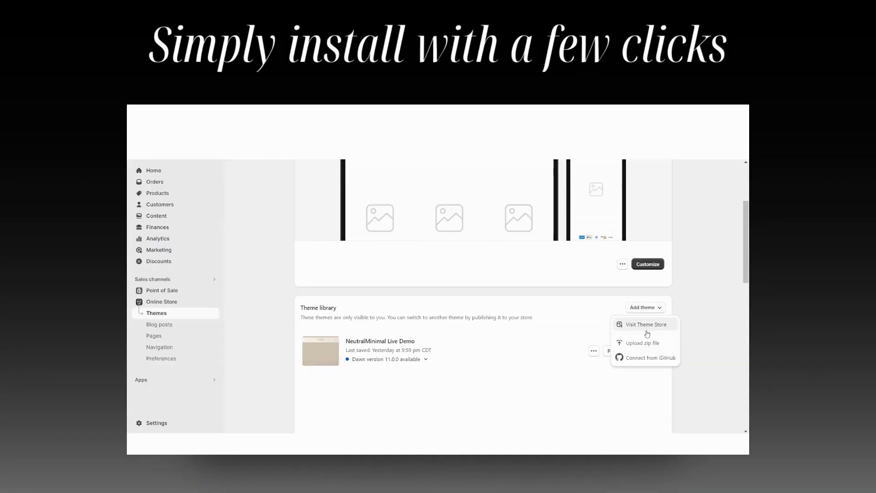
Upload ShopifyThemeTemplate.zip as a theme file.
click(645, 327)
click(436, 295)
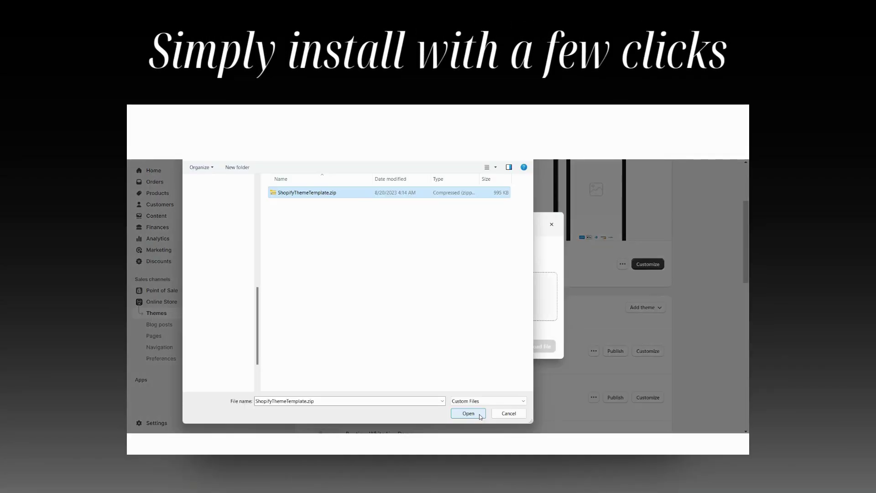
click(481, 416)
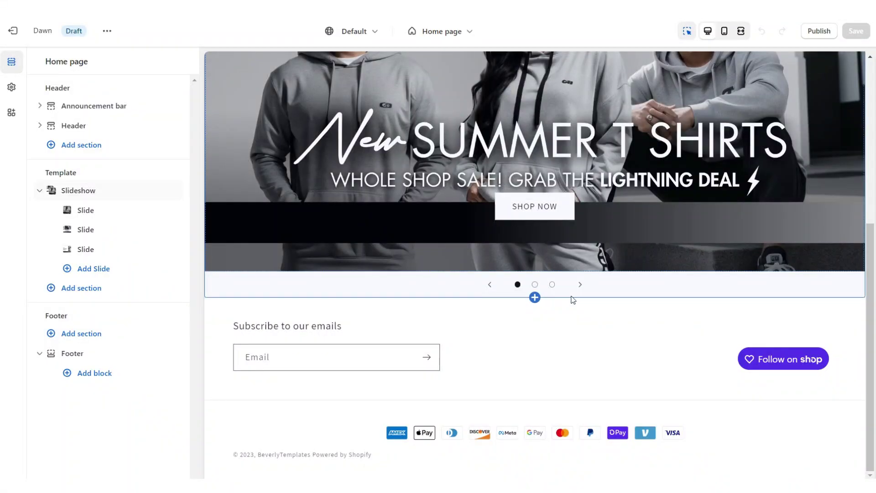
Add a four-column Collection list below the slideshow headed SHOP CATEGORIES.
click(535, 297)
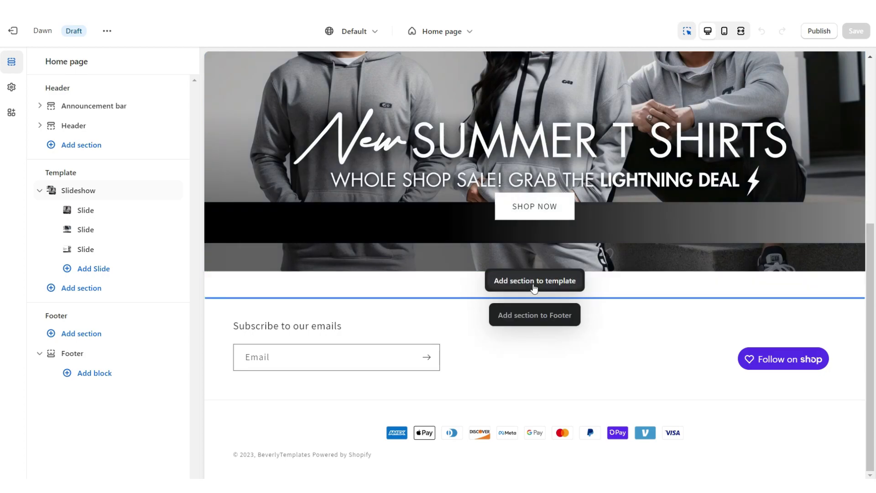
click(535, 280)
click(616, 275)
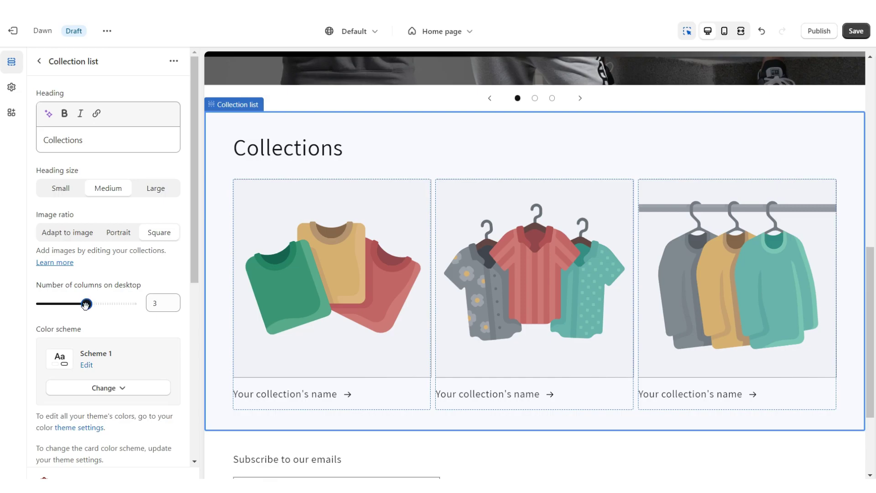
click(612, 367)
click(288, 150)
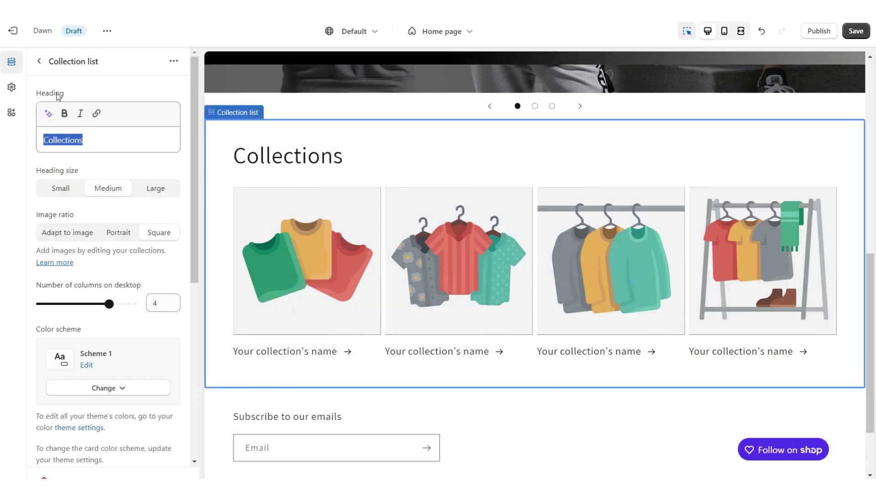
right_click(68, 141)
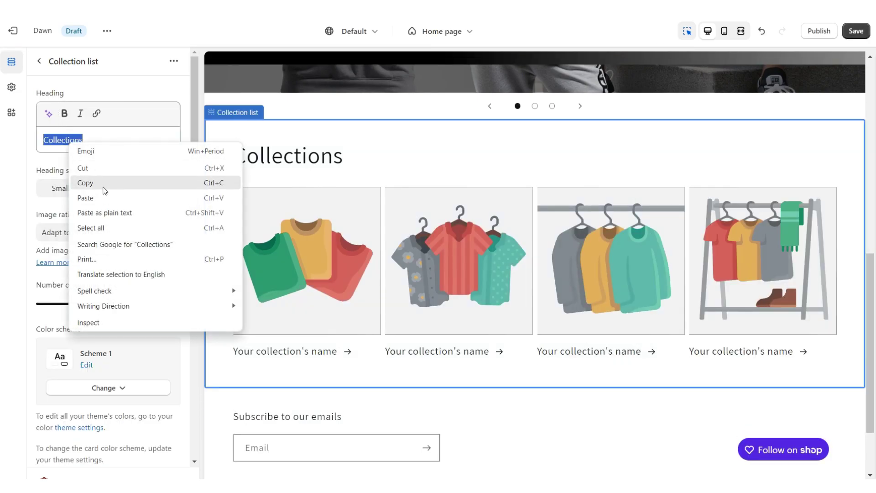
click(94, 194)
key(ctrl+s)
Set theme typography to DM Sans Bold headings and Archivo Narrow body text.
click(13, 88)
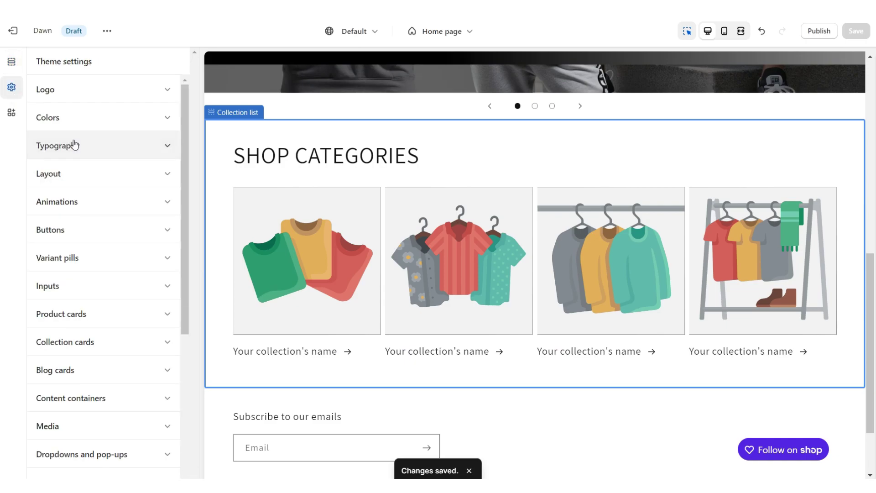
click(71, 145)
click(100, 258)
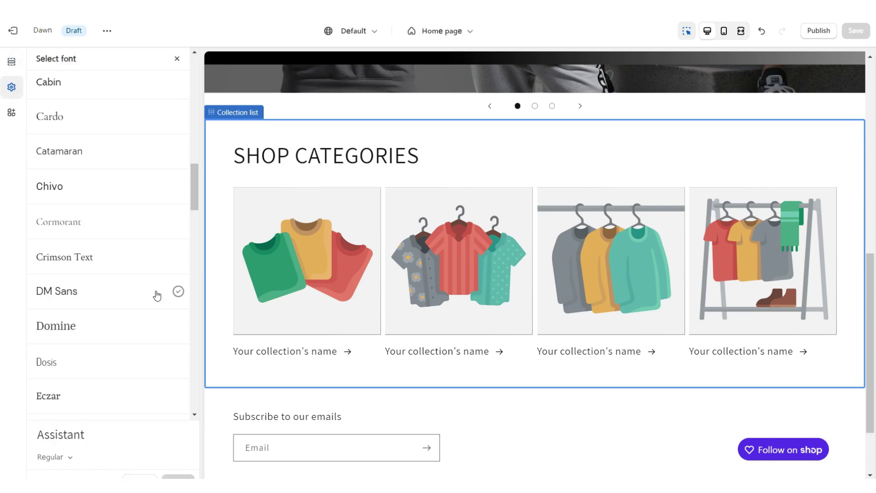
click(178, 296)
click(50, 456)
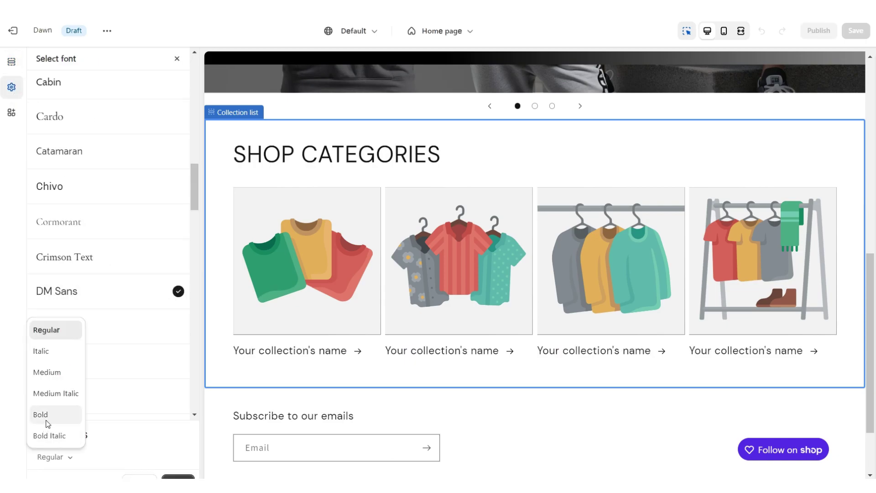
click(178, 477)
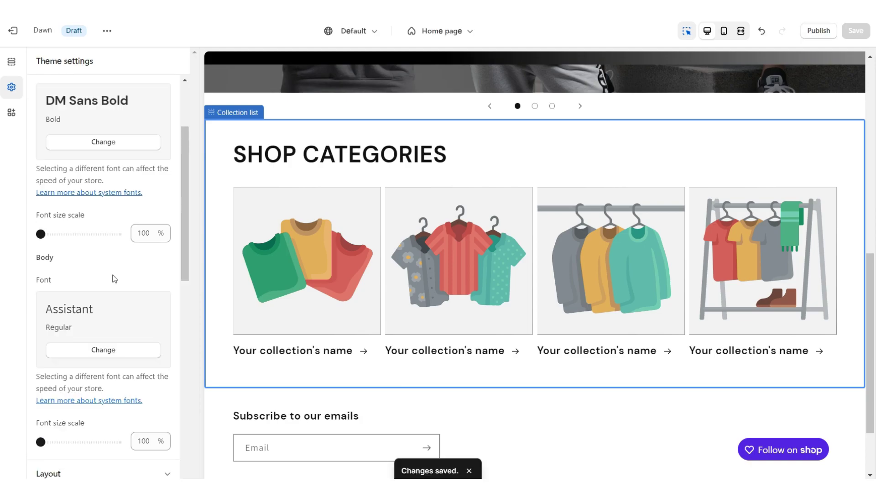
click(104, 350)
click(171, 178)
click(178, 477)
click(301, 358)
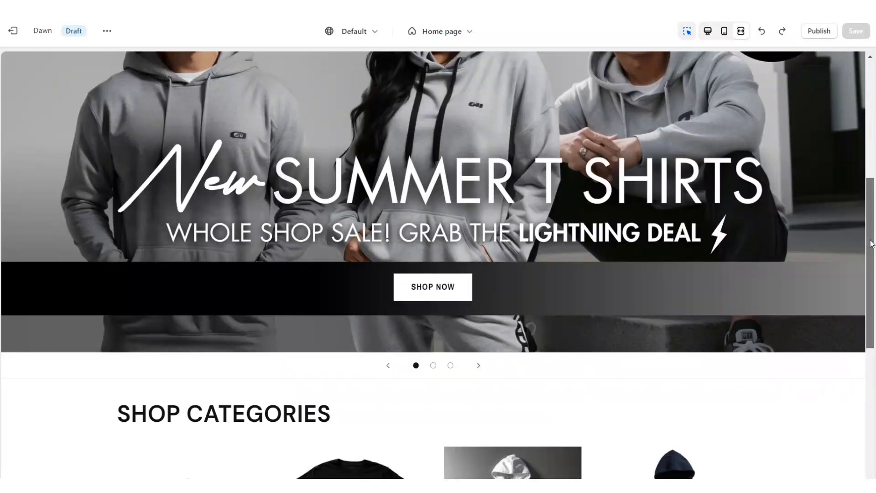
Review the SHOP CATEGORIES photo row, then start adding a section above the footer.
drag(871, 250, 837, 353)
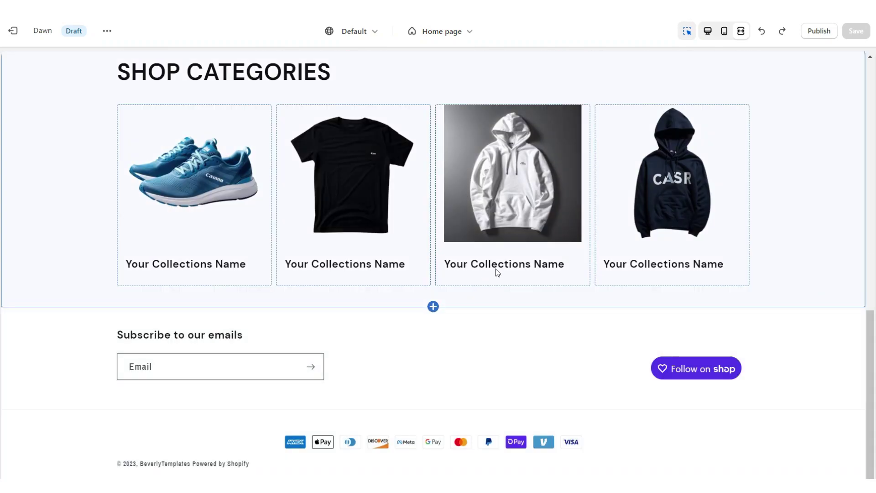
scroll(589, 308, up, 2)
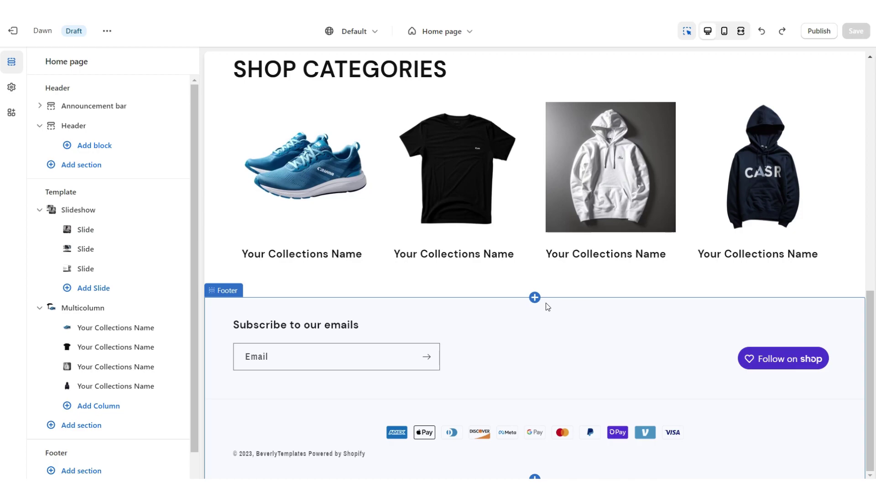
click(538, 281)
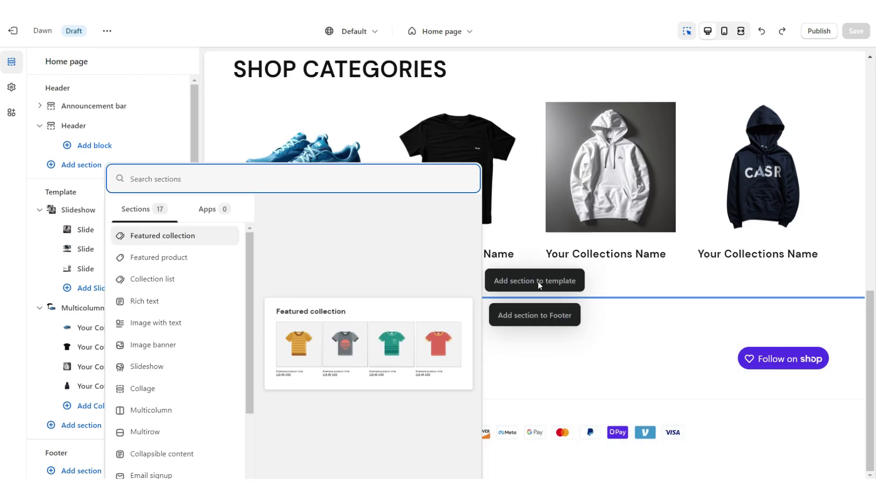
Add an empty Rich text section with 20 px top padding in Scheme 2 and save.
click(145, 301)
click(498, 273)
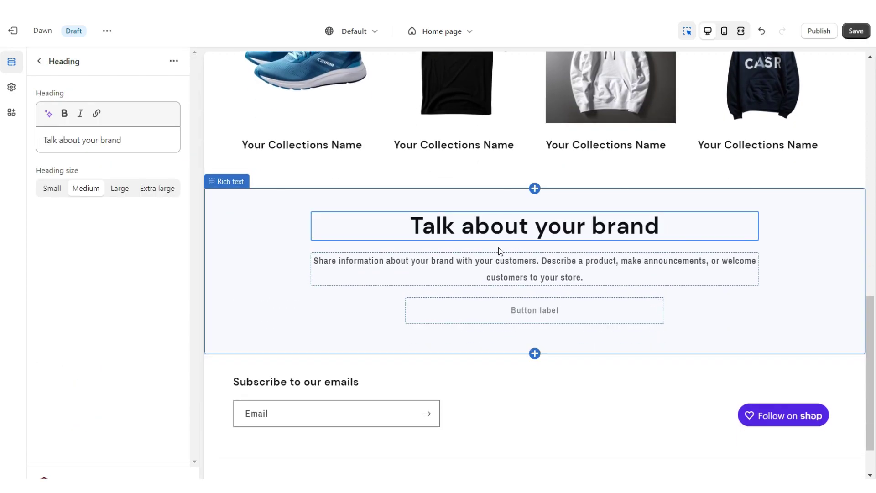
key(Delete)
key(Delete)
key(Delete)
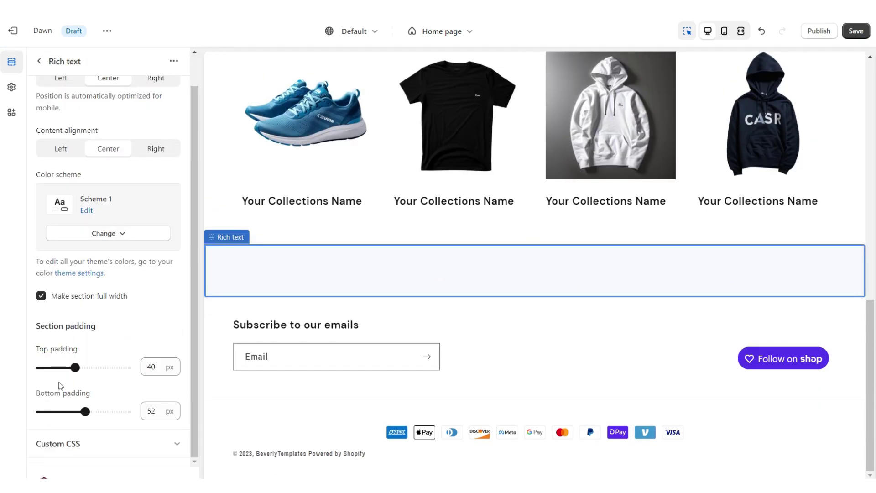
drag(58, 413, 50, 411)
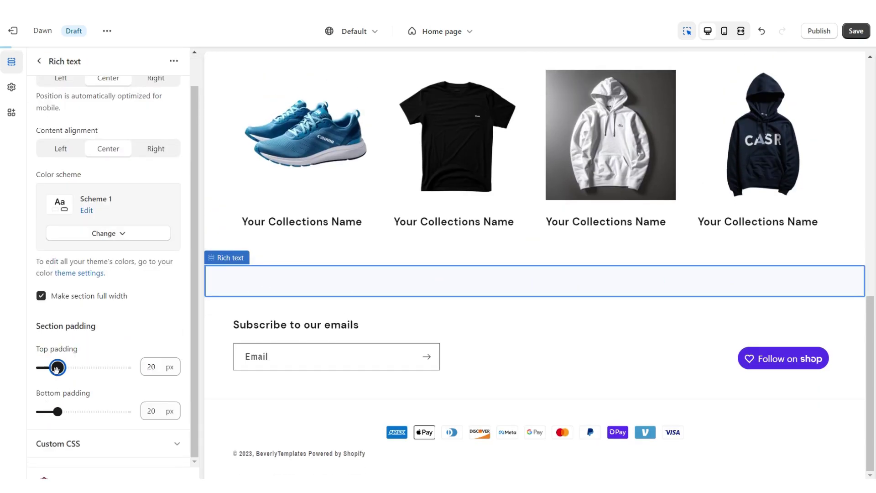
click(72, 233)
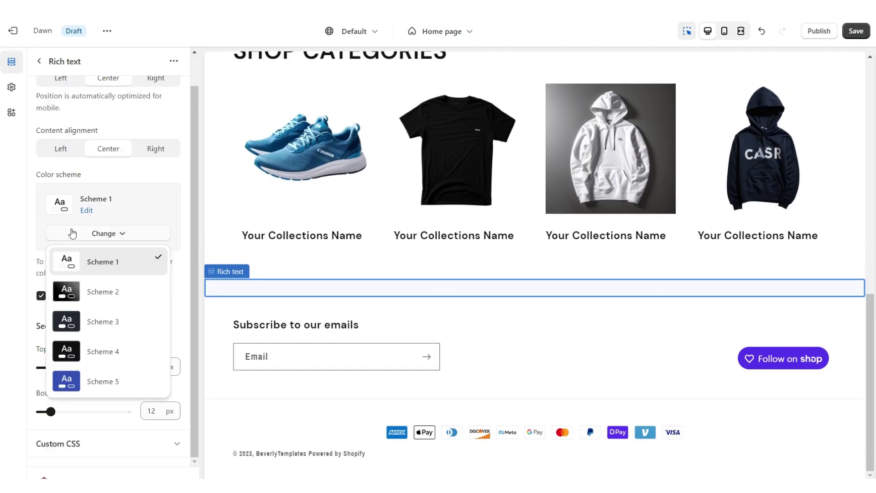
click(98, 292)
key(ctrl+s)
Undo an accidental second Rich text section and add an Image banner section instead.
click(534, 301)
click(534, 285)
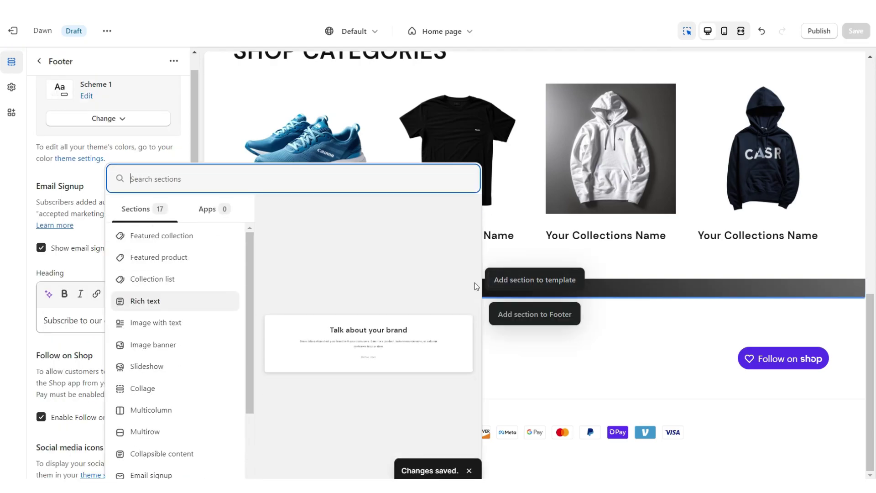
click(164, 300)
key(ctrl+z)
scroll(536, 424, up, 3)
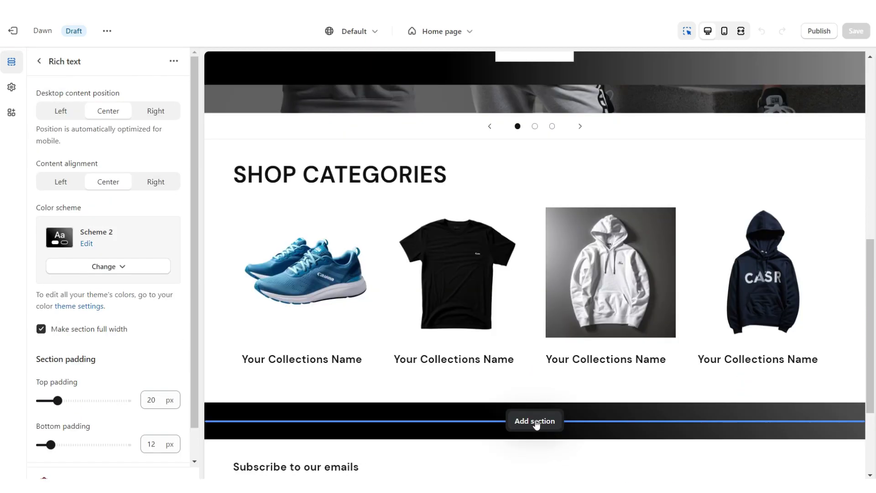
click(536, 423)
click(247, 349)
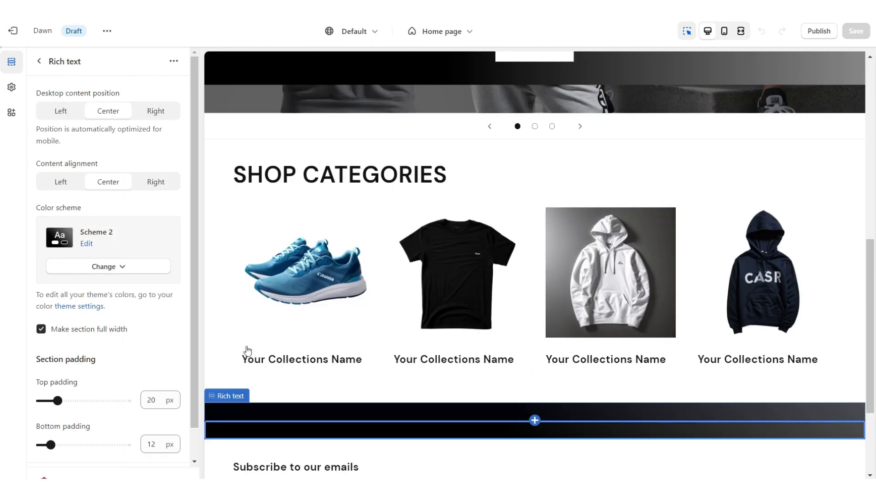
Hide the Image banner's container on desktop and mobile and apply Scheme 2.
scroll(56, 264, down, 4)
click(41, 254)
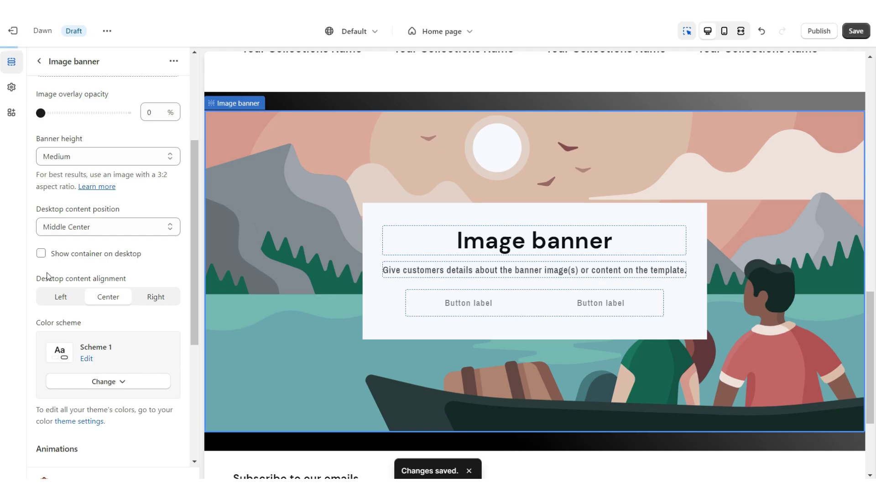
scroll(40, 257, down, 5)
click(41, 384)
click(105, 154)
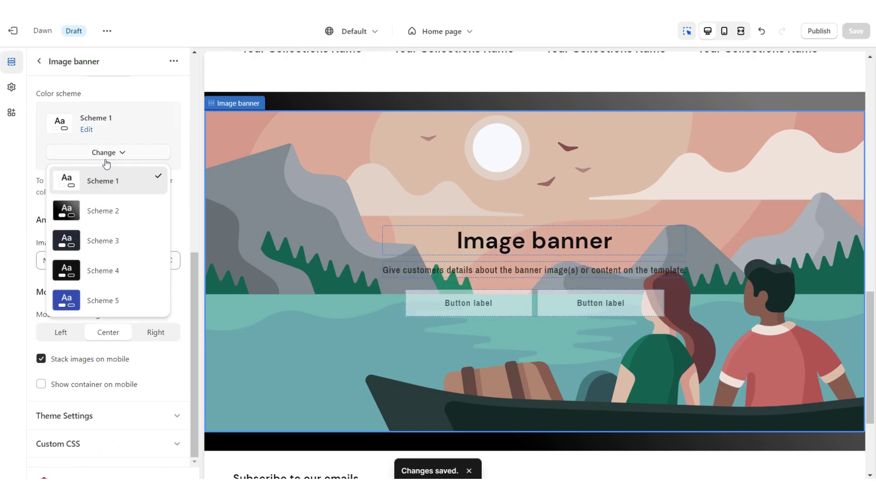
click(105, 209)
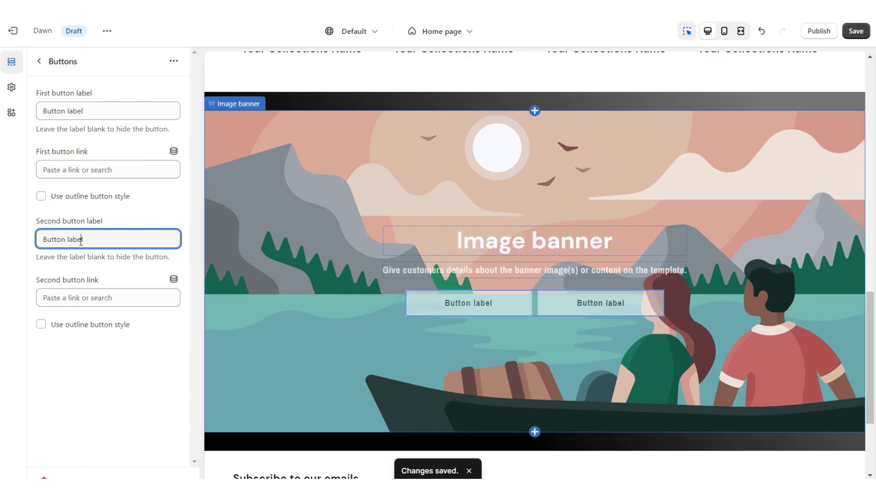
Clear the second button label, link CONTACT US to the Contact page, and paste the banner text.
triple_click(80, 242)
key(BackSpace)
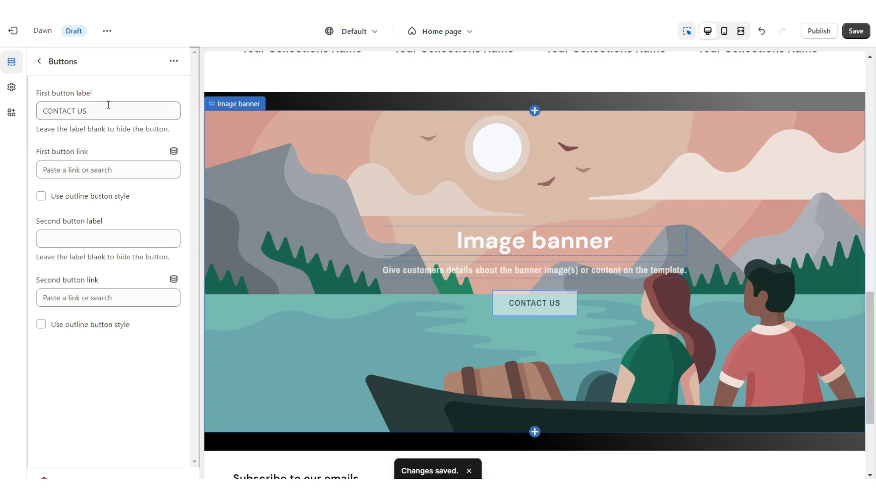
click(72, 171)
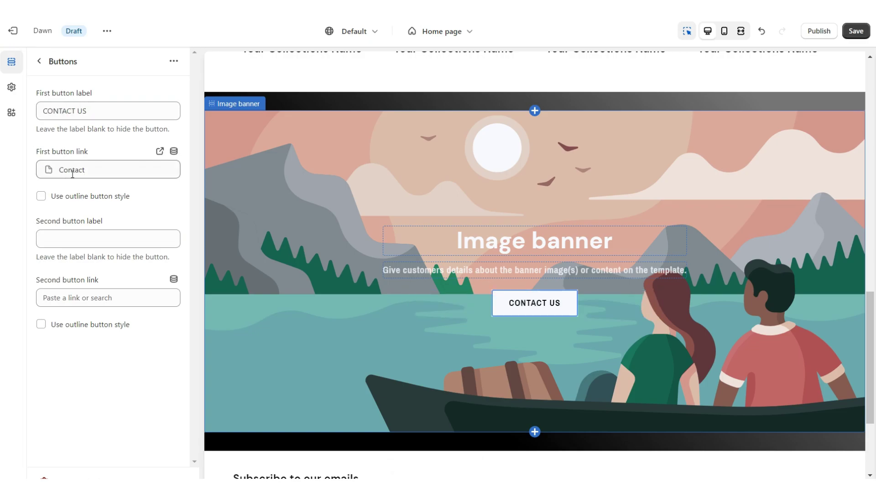
right_click(62, 144)
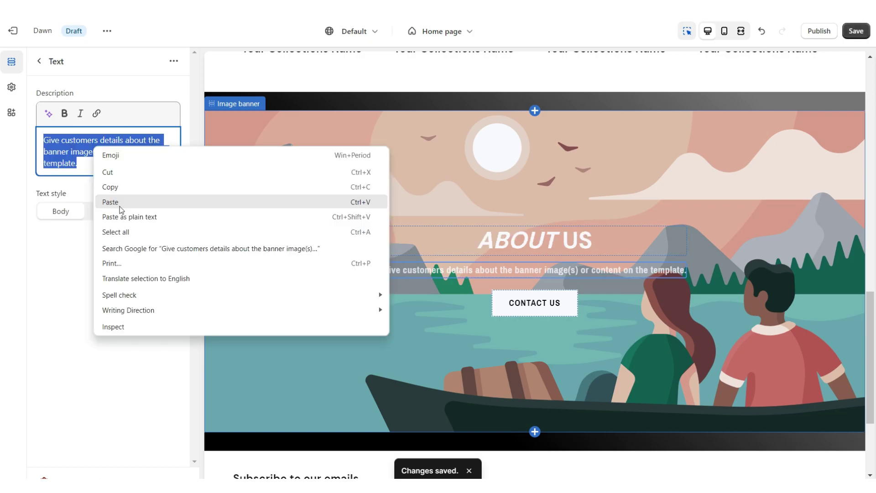
click(119, 200)
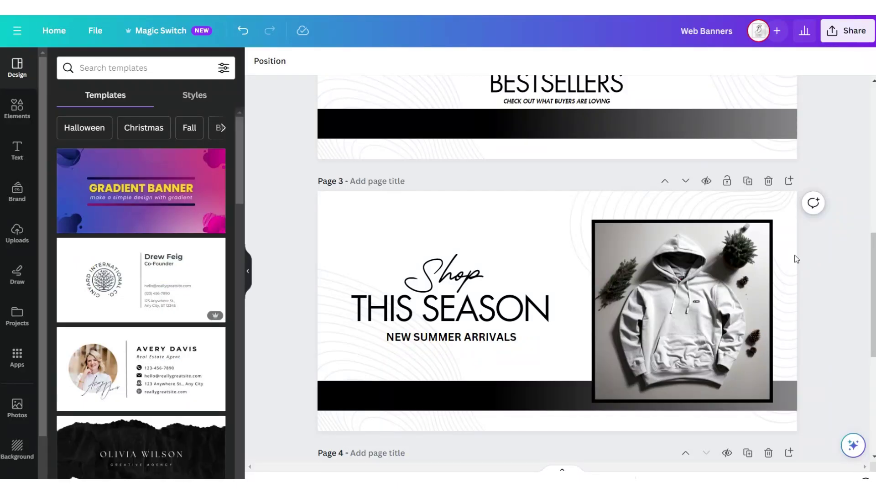
Add Page 4 with a three-column grid and remove the spacing between its cells.
click(789, 182)
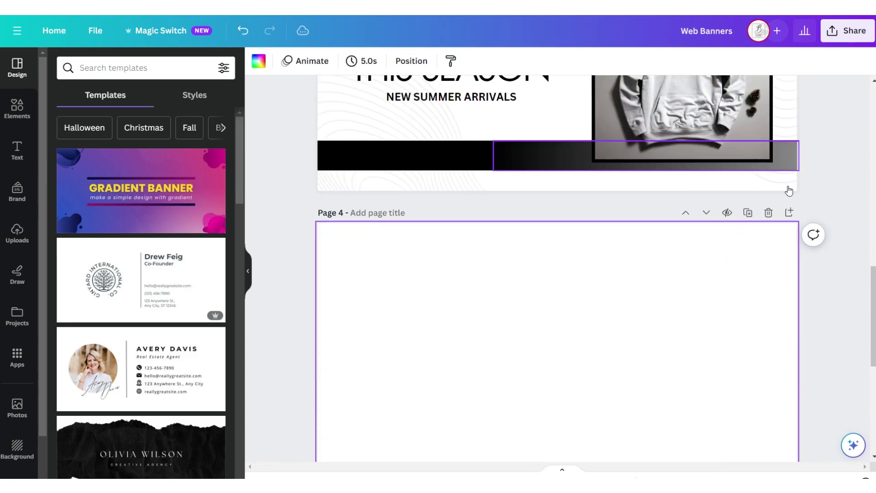
click(17, 109)
scroll(186, 346, down, 2)
click(214, 405)
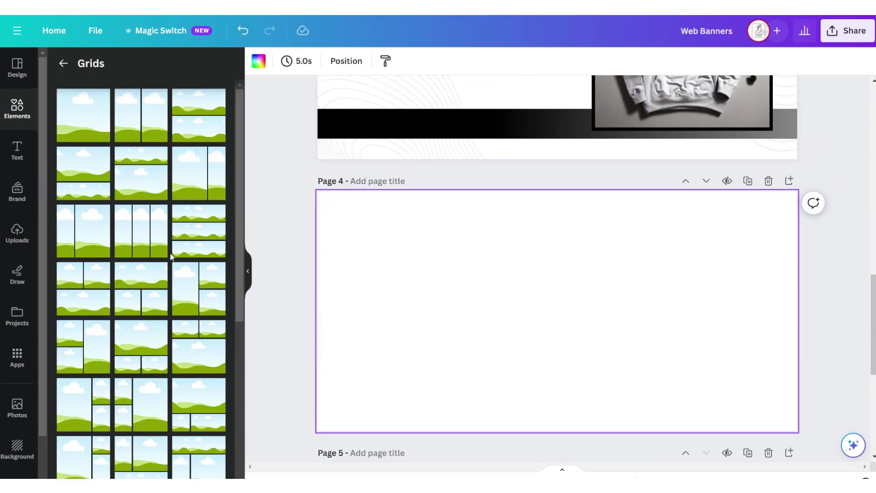
click(143, 241)
click(298, 61)
drag(299, 109, 268, 113)
Place the grey-hoodie upload into the middle grid cell and download the design as PNG.
click(17, 233)
drag(184, 343, 554, 199)
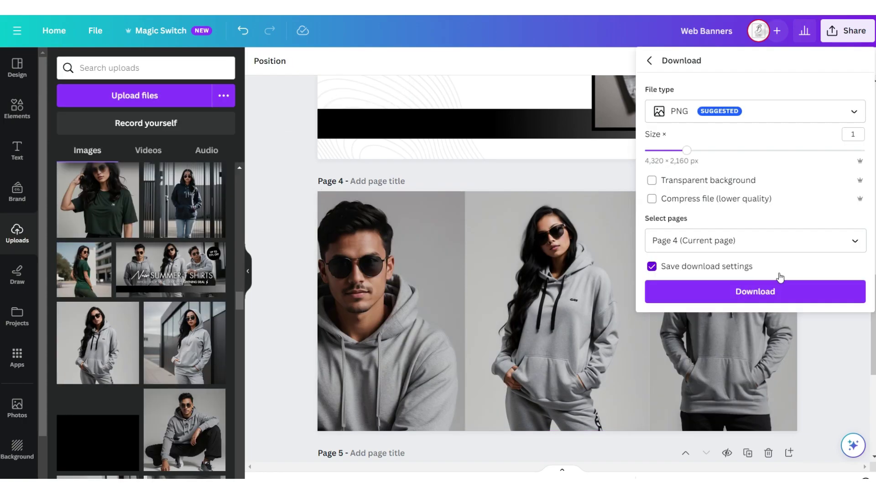
click(769, 290)
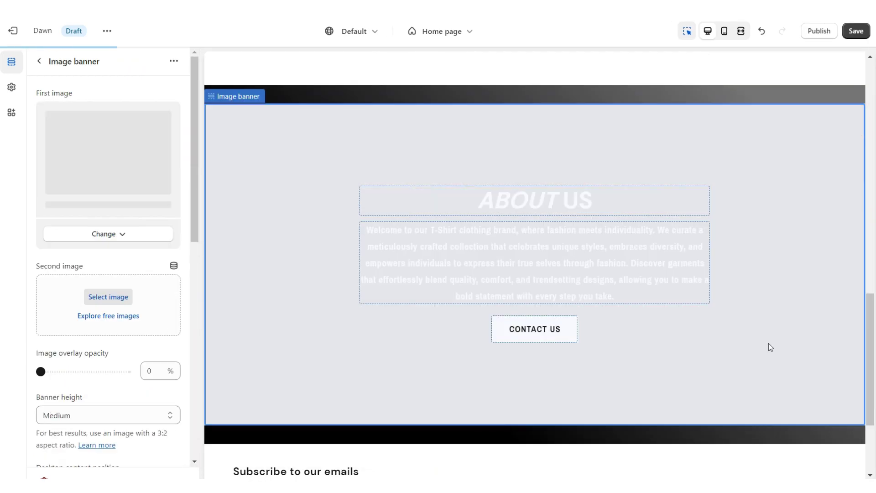
Set the About Us banner's Image behavior to Fixed background position.
scroll(61, 248, down, 9)
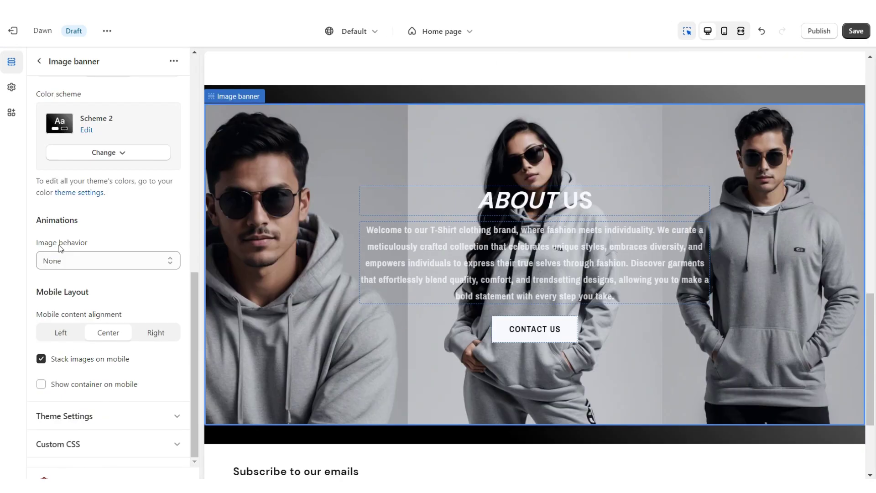
click(64, 259)
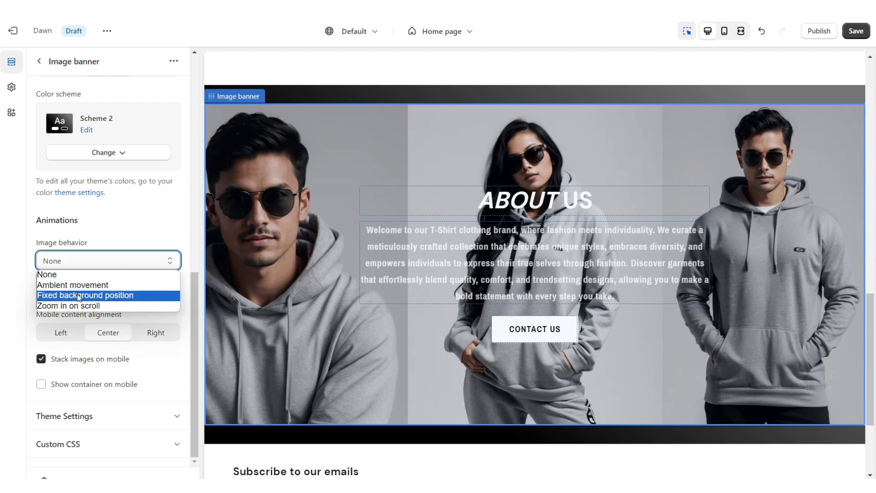
click(80, 297)
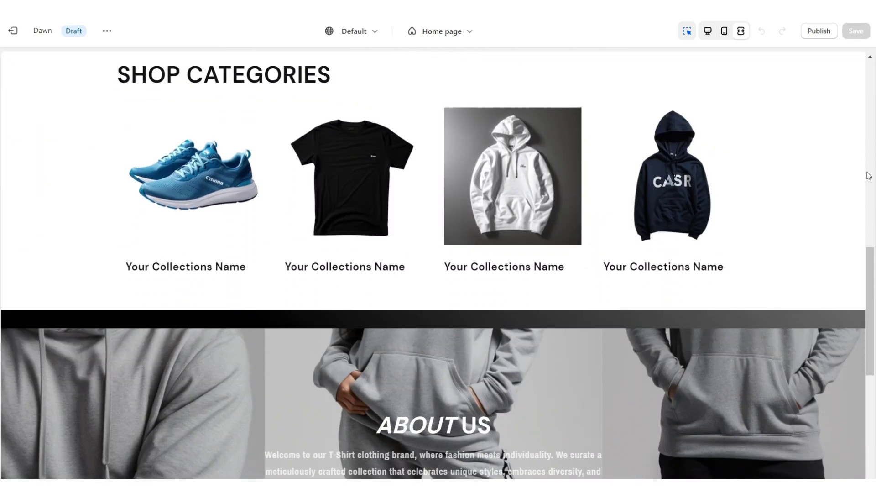
scroll(868, 177, down, 6)
scroll(868, 176, up, 6)
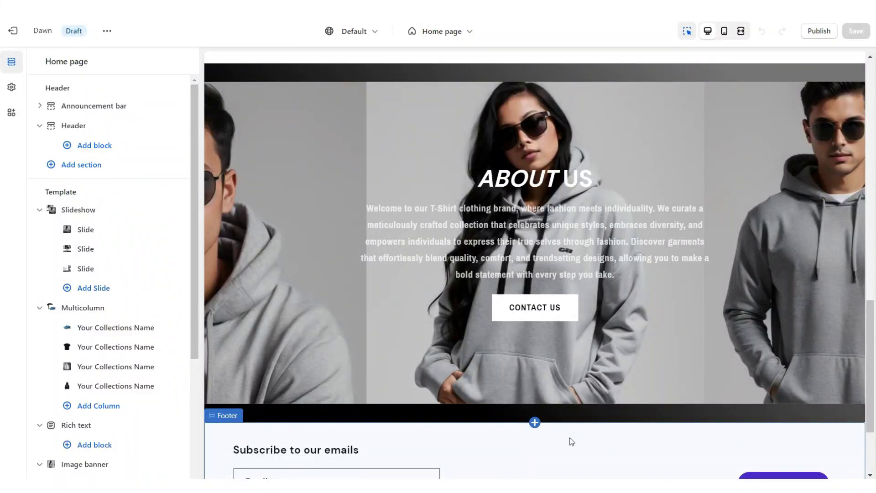
click(535, 422)
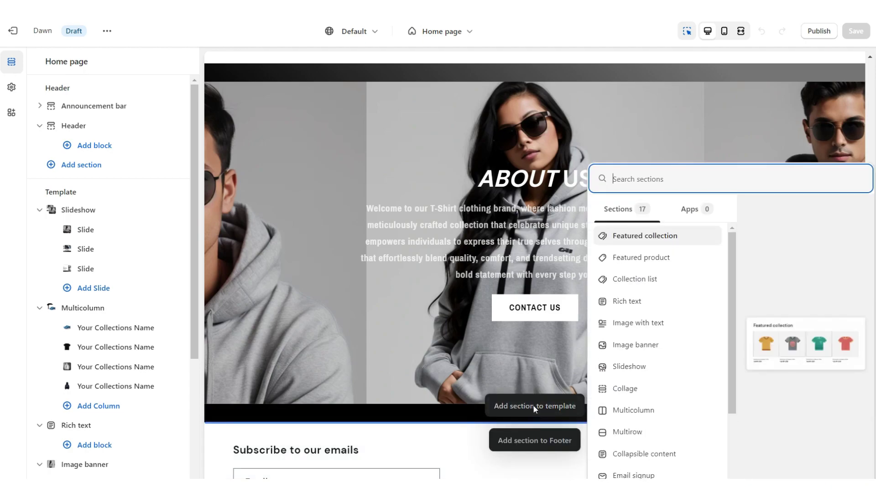
Add a Multicolumn section, delete its heading and button label, and center the columns.
click(633, 410)
double_click(64, 142)
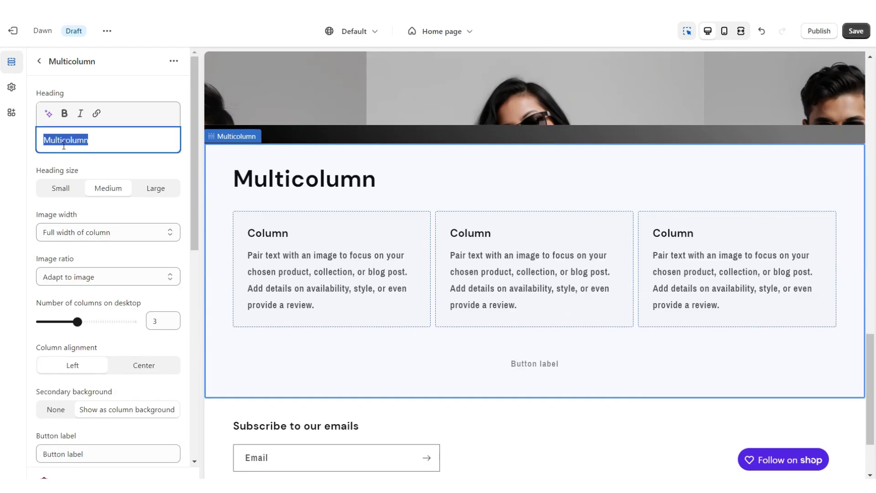
key(BackSpace)
scroll(82, 274, down, 5)
triple_click(68, 225)
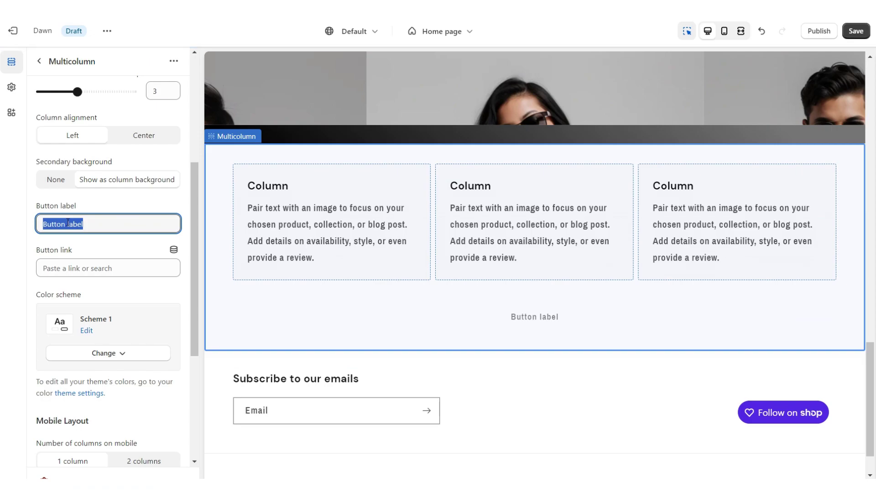
key(BackSpace)
scroll(82, 349, up, 5)
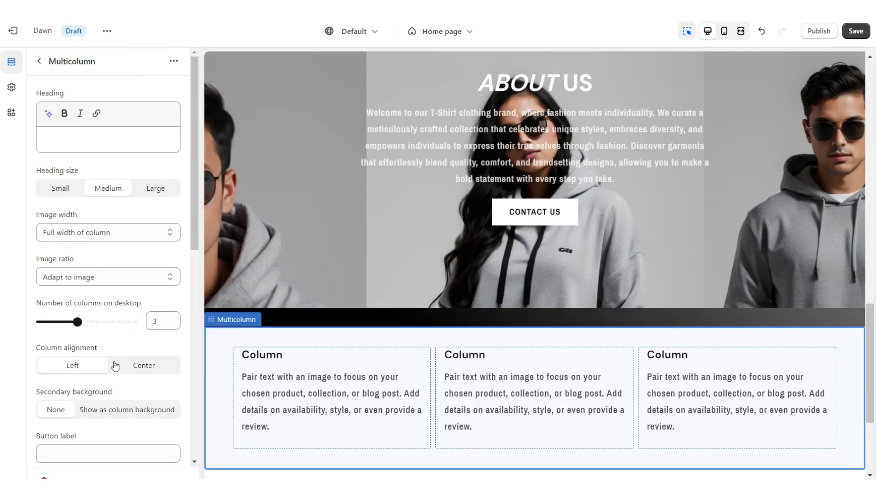
click(138, 365)
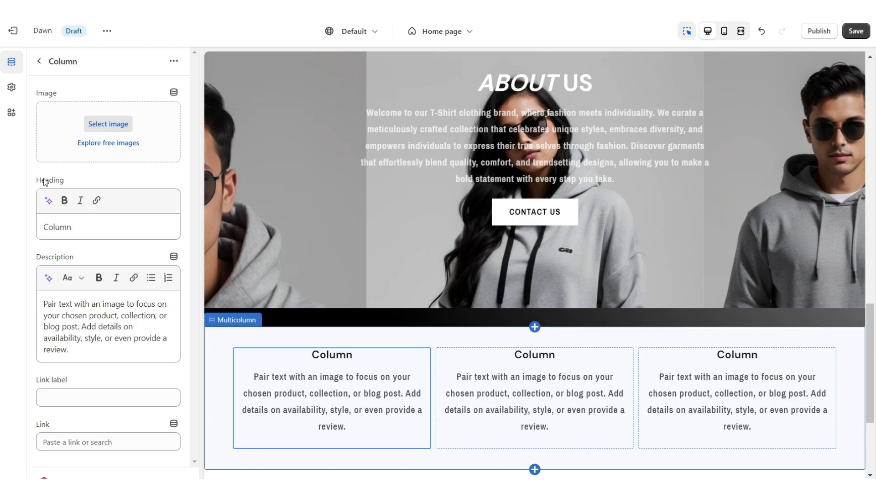
Paste QUALITY MATERIALS as the first column heading and the support-team description into the third column.
right_click(59, 226)
click(89, 279)
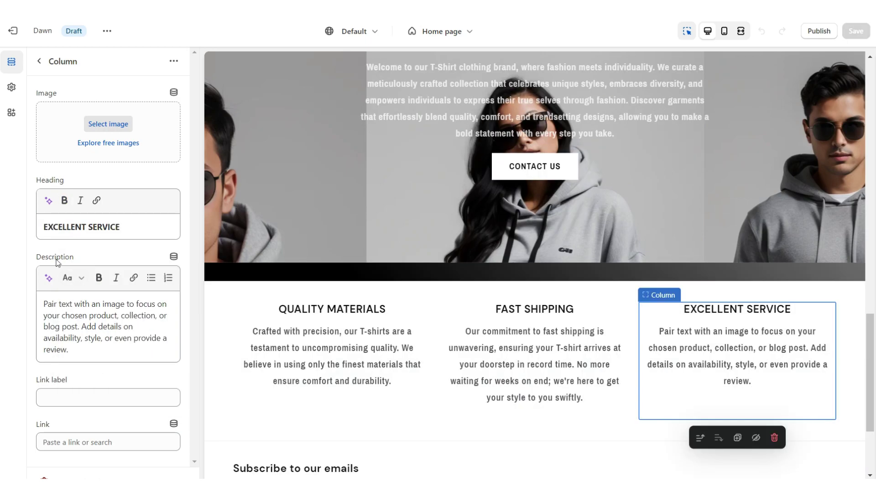
triple_click(81, 318)
right_click(81, 318)
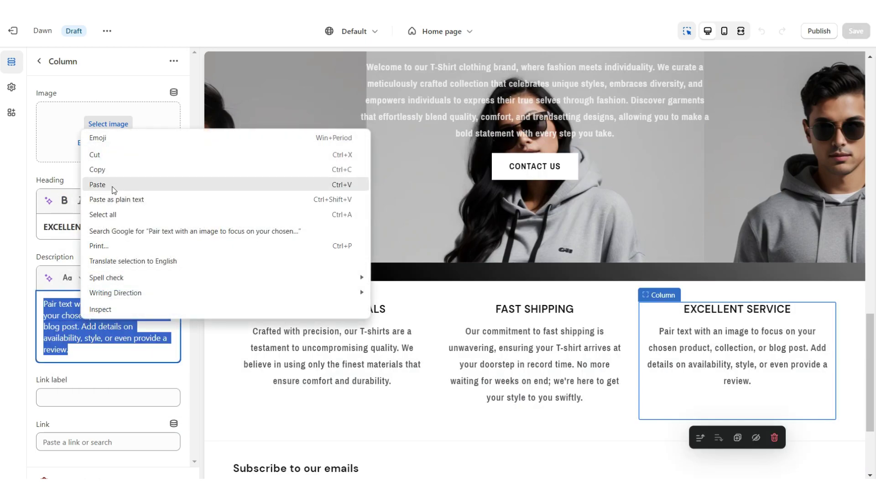
click(114, 184)
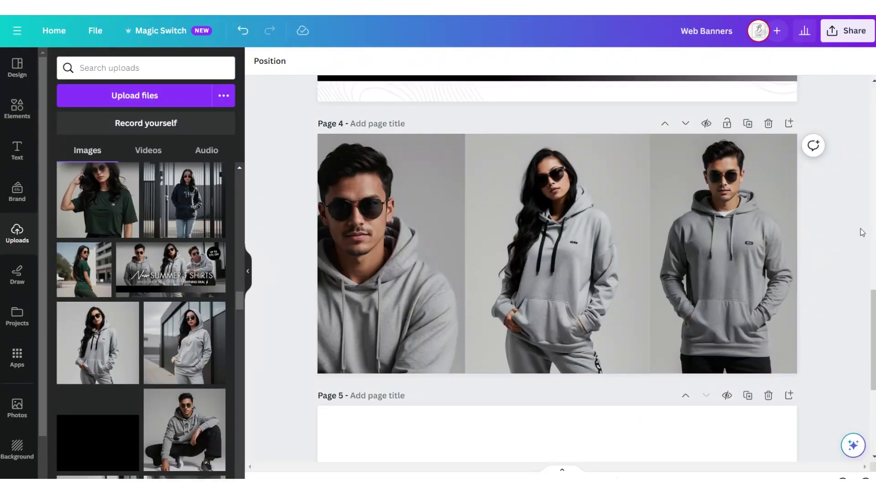
Add Page 5 and ring its black circle with a transparent circle having a thick white border.
click(789, 124)
key(c)
drag(564, 240, 664, 145)
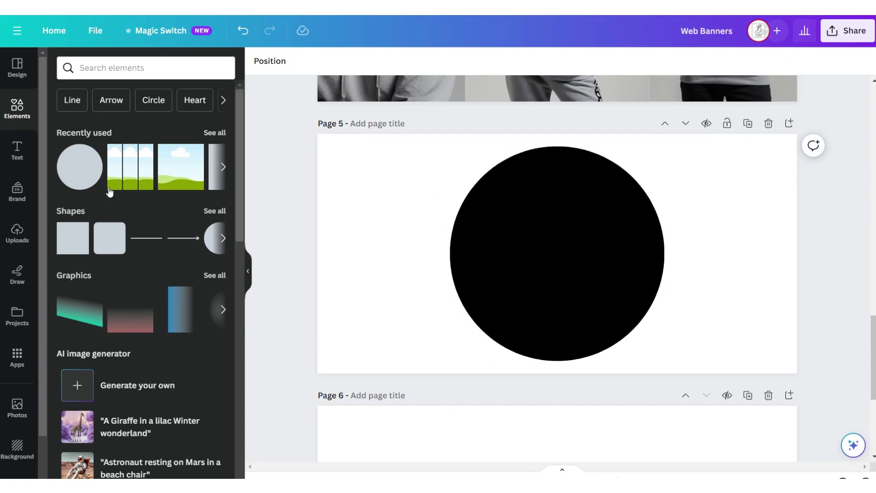
click(80, 181)
click(315, 60)
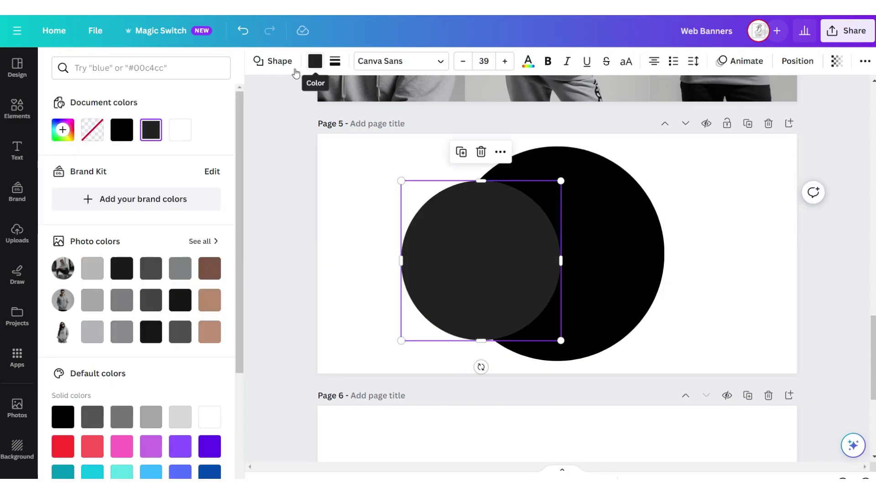
click(92, 130)
click(335, 61)
drag(337, 136, 348, 135)
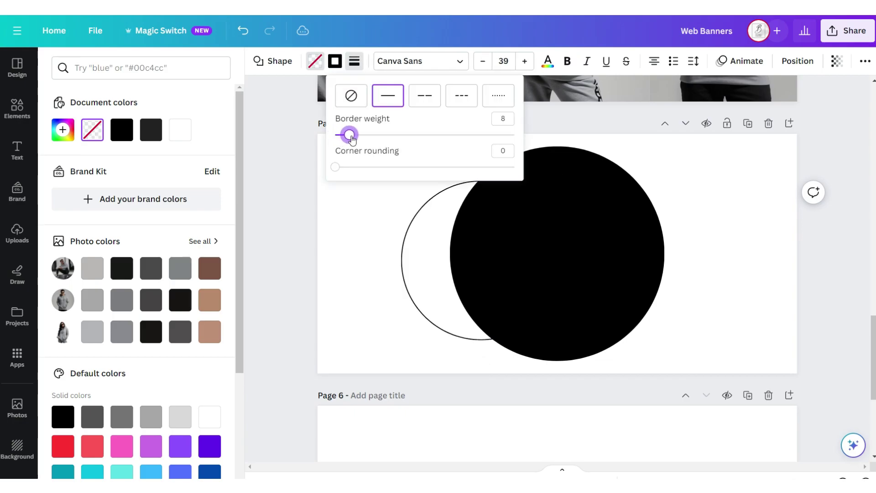
click(121, 129)
drag(540, 242, 557, 254)
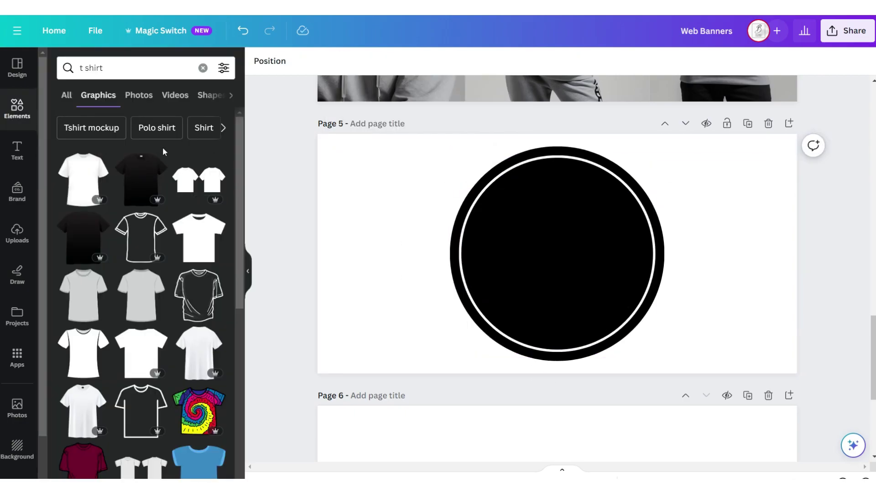
Add a white outline t-shirt graphic to the badge.
scroll(162, 151, down, 4)
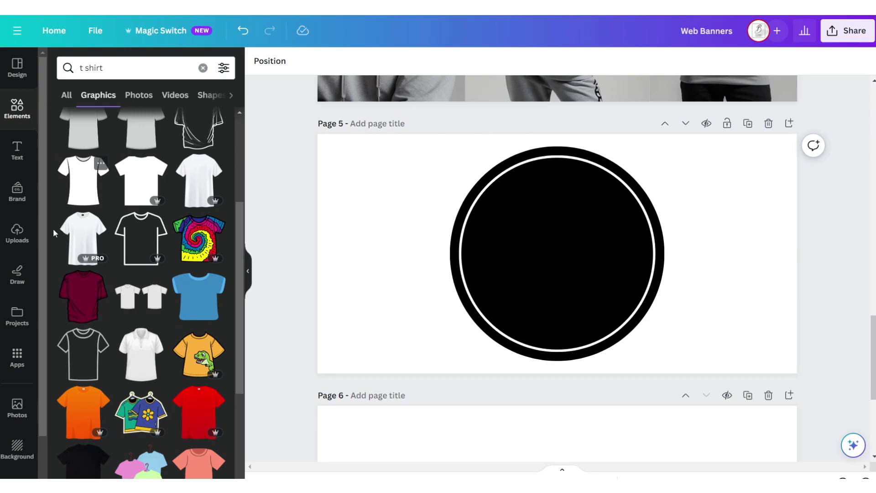
click(108, 346)
click(389, 60)
click(149, 129)
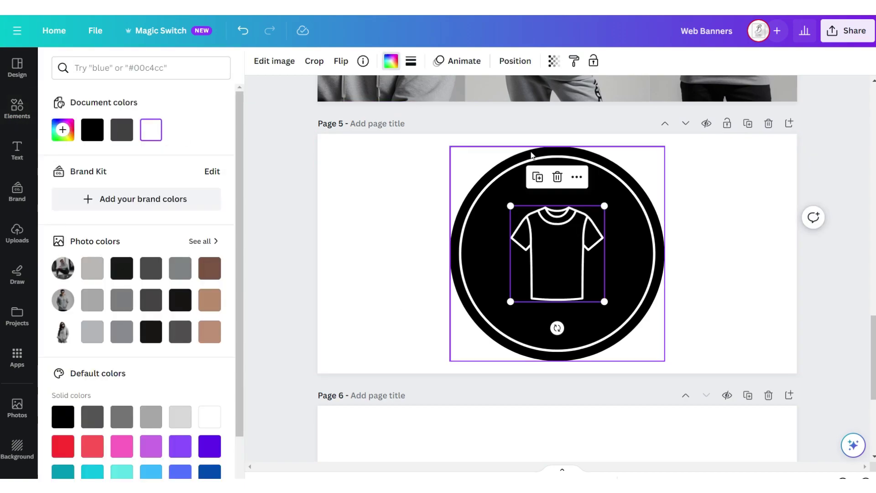
click(741, 146)
Duplicate the badge into pages 6 and 7 with truck and headset icons, then download PNG.
click(747, 125)
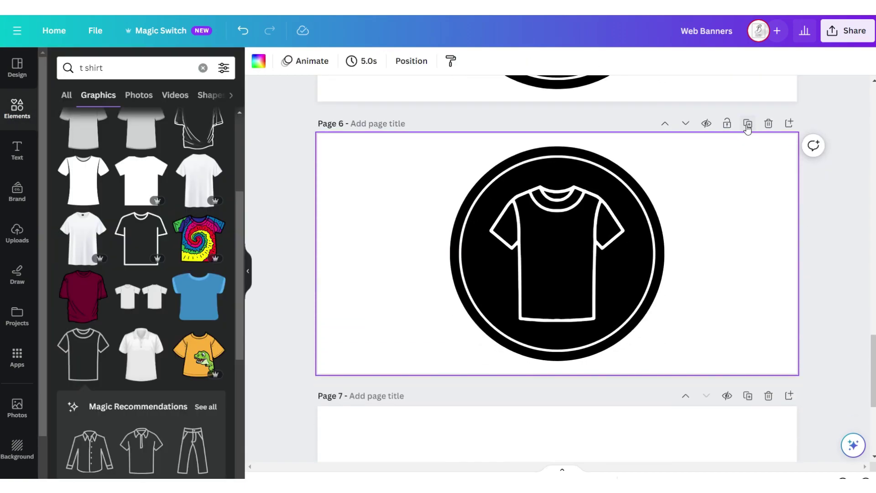
click(600, 224)
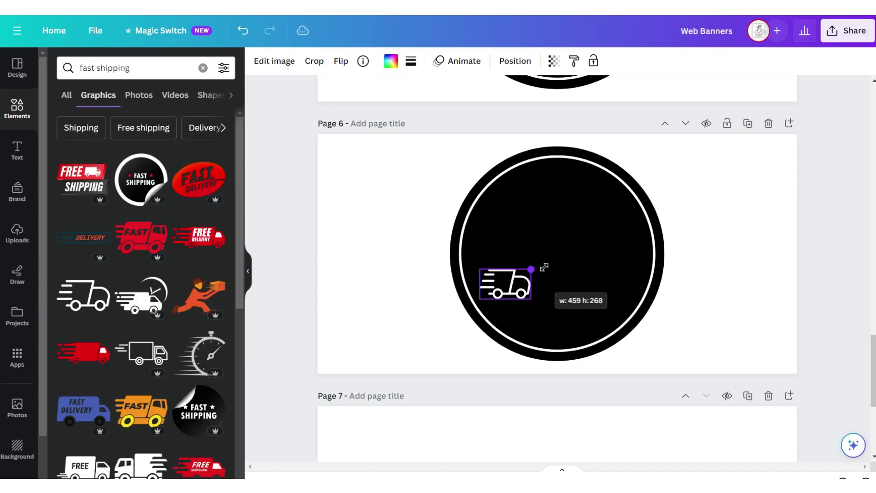
drag(545, 267, 639, 229)
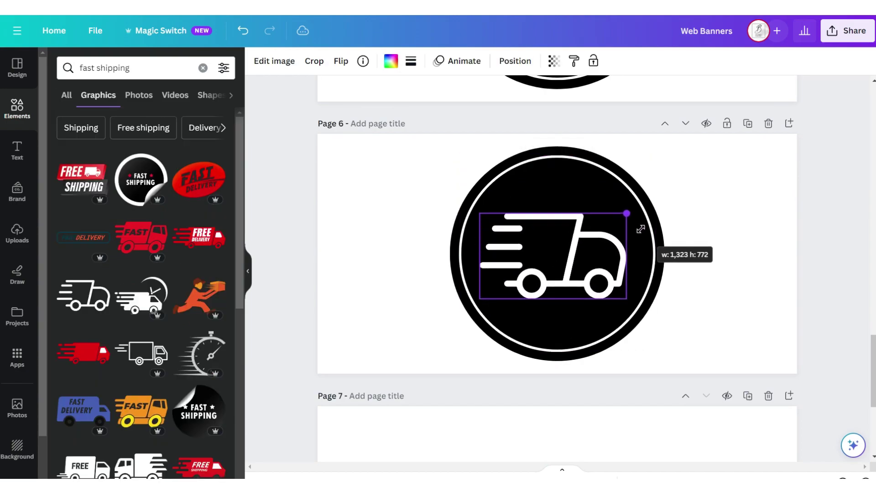
click(747, 143)
click(747, 125)
click(557, 253)
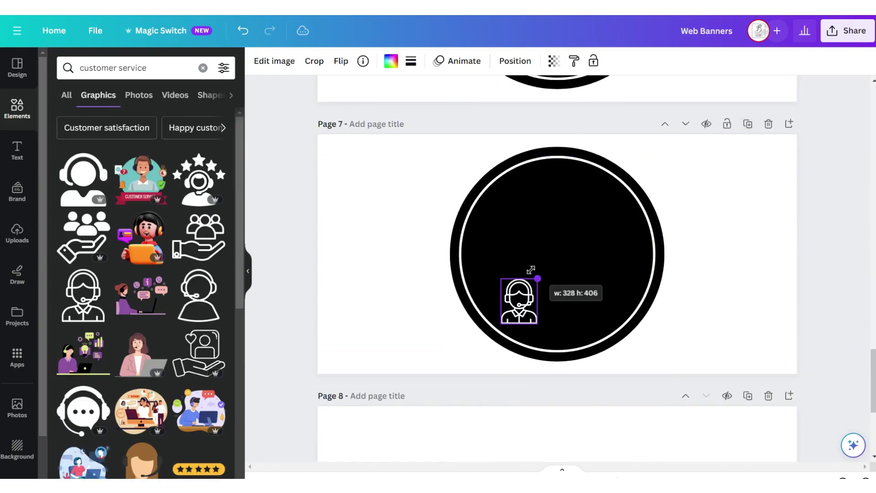
drag(530, 268, 623, 206)
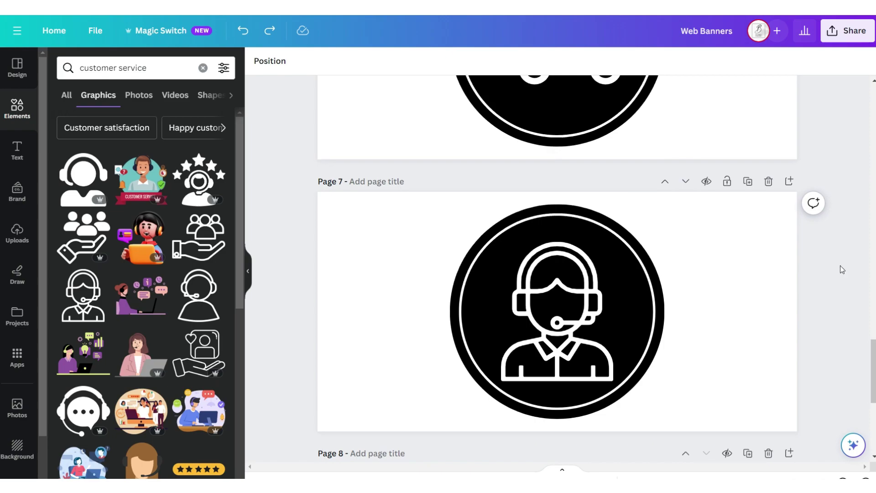
scroll(841, 267, up, 10)
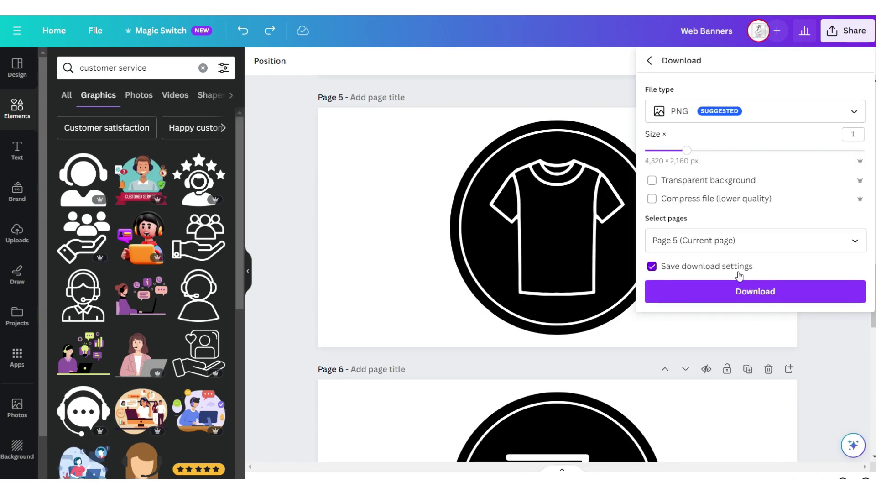
click(733, 290)
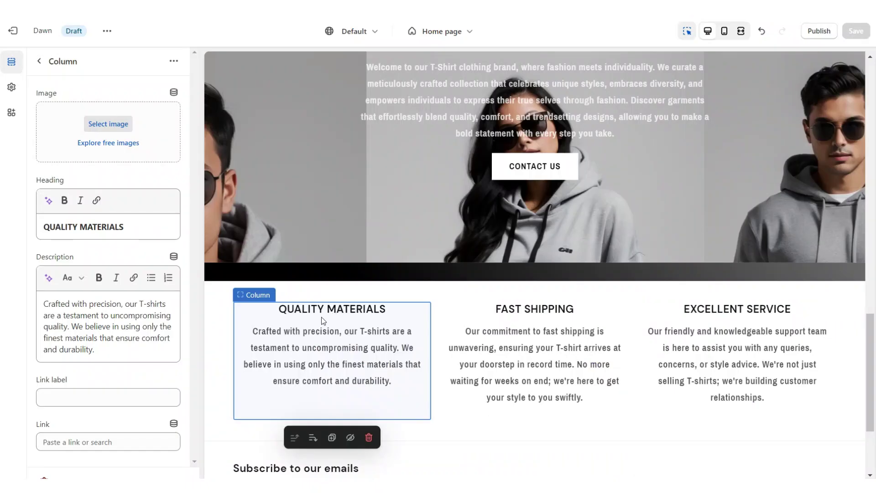
Give the QUALITY MATERIALS column its badge image and set Image width to Half width of column.
click(108, 123)
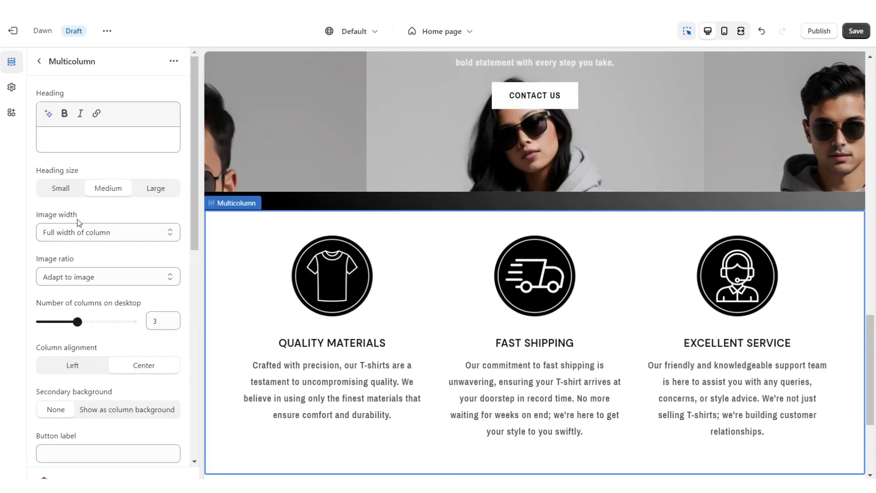
click(69, 233)
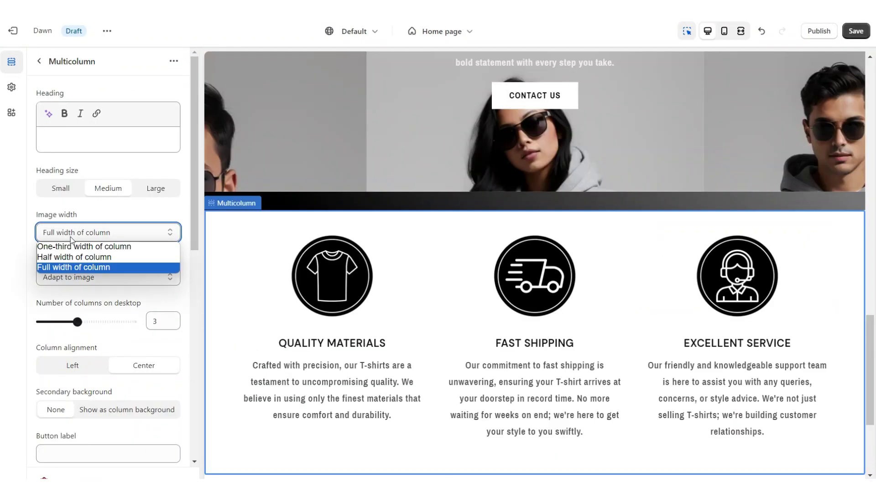
click(75, 257)
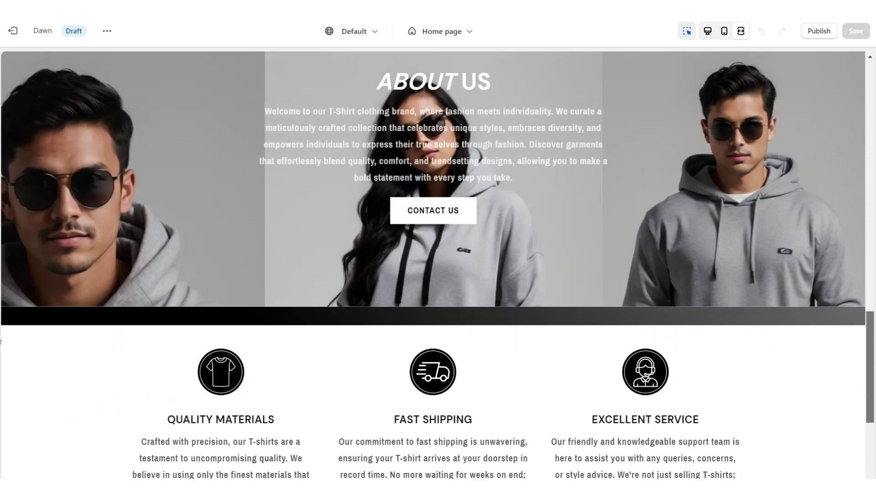
scroll(433, 265, down, 2)
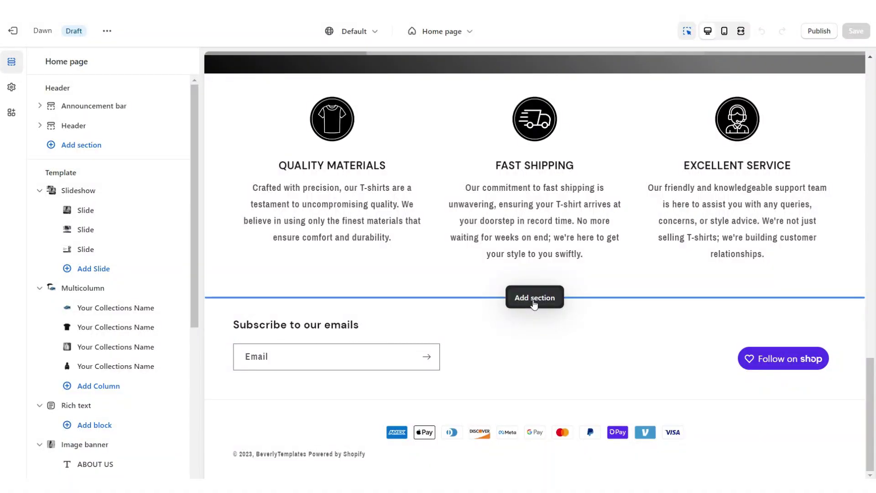
Add a Featured collection section to the home template headed SHOP BESTSELLERS ✧.
click(534, 299)
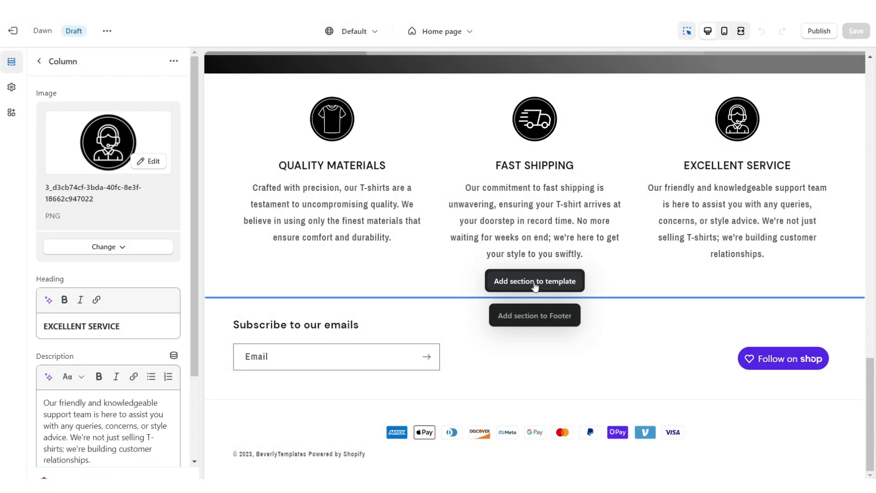
click(535, 281)
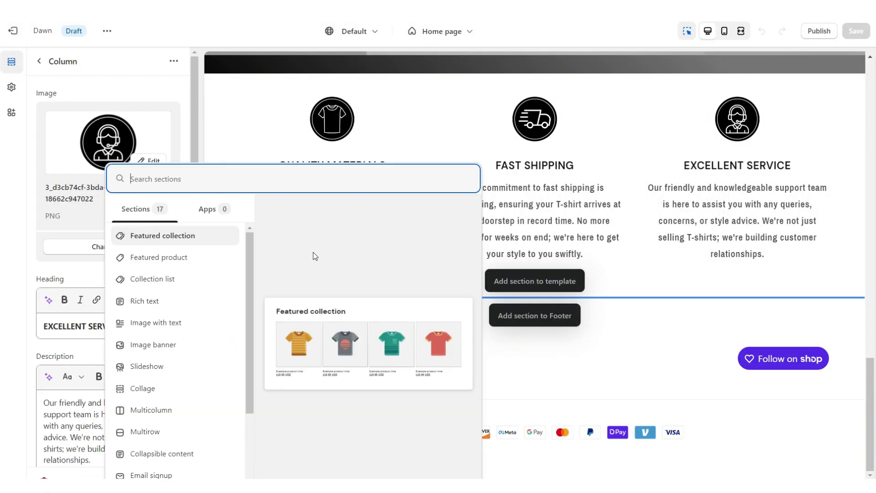
click(229, 237)
triple_click(104, 140)
right_click(104, 141)
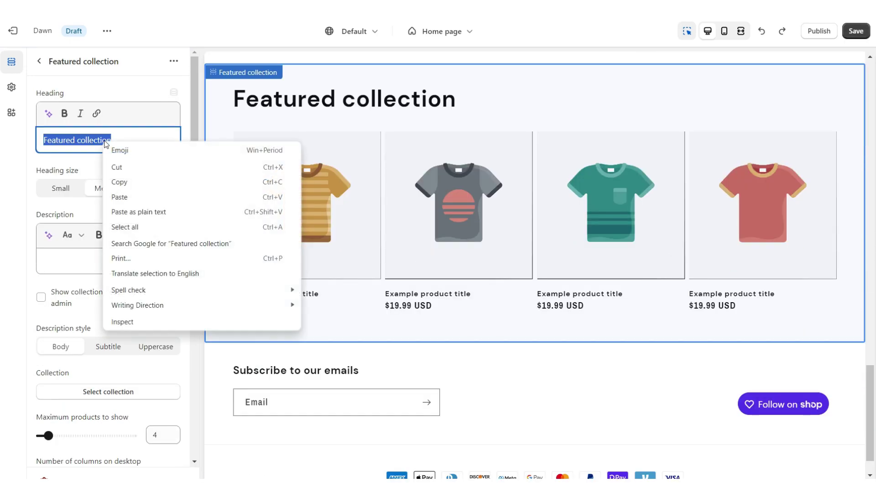
click(138, 194)
scroll(44, 203, down, 4)
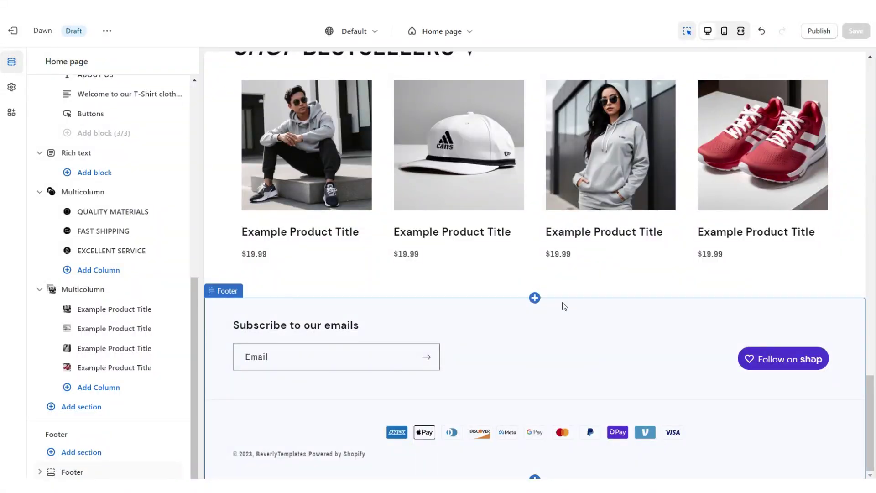
click(534, 297)
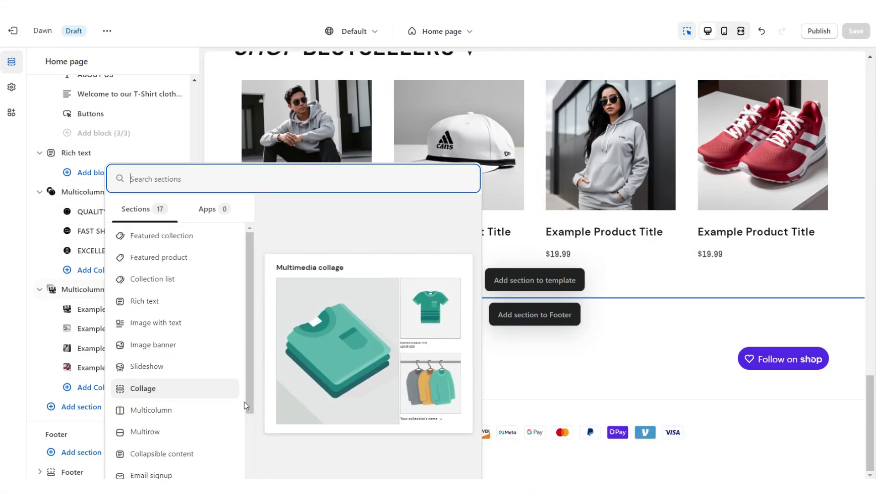
Add a centered Multicolumn section headed CUSTOMER REVIEWS with the button label removed.
click(221, 410)
scroll(54, 395, down, 1)
triple_click(54, 395)
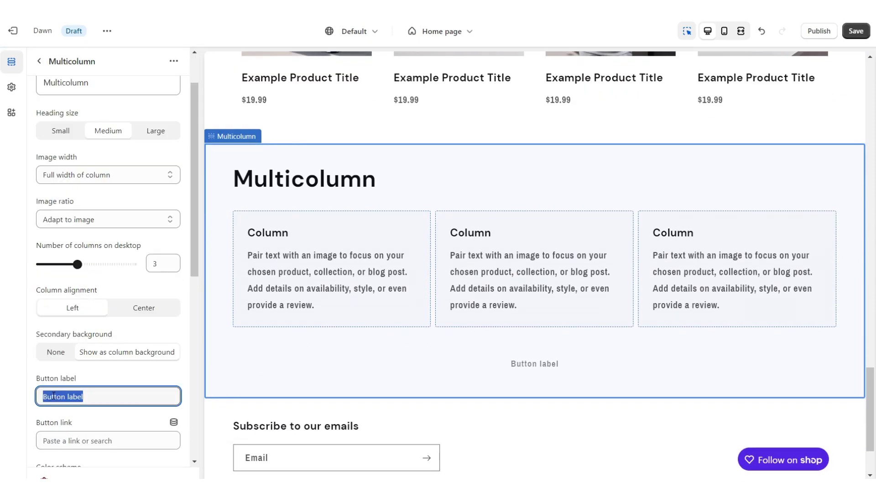
key(BackSpace)
scroll(69, 228, up, 1)
double_click(63, 139)
right_click(68, 139)
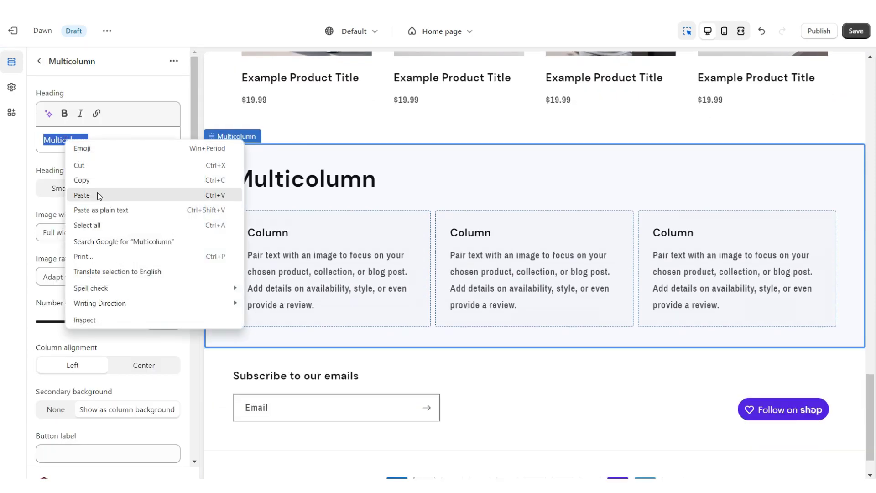
click(97, 192)
scroll(89, 164, down, 4)
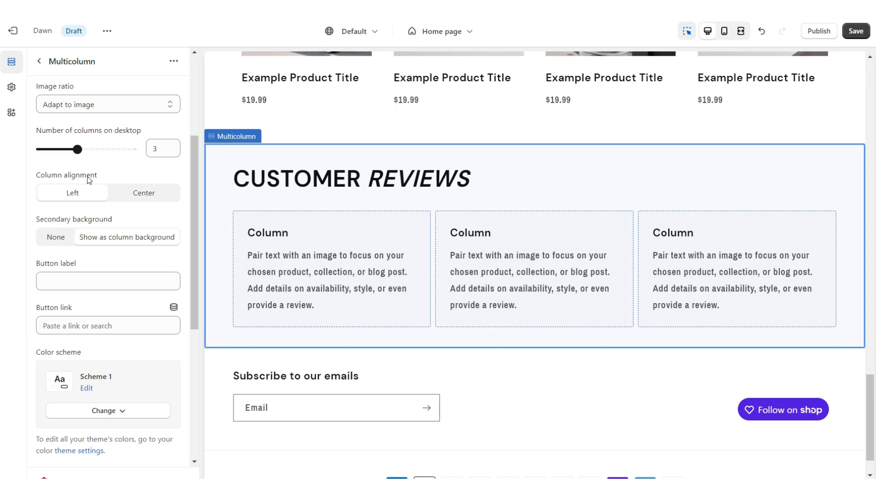
click(145, 193)
scroll(109, 216, up, 1)
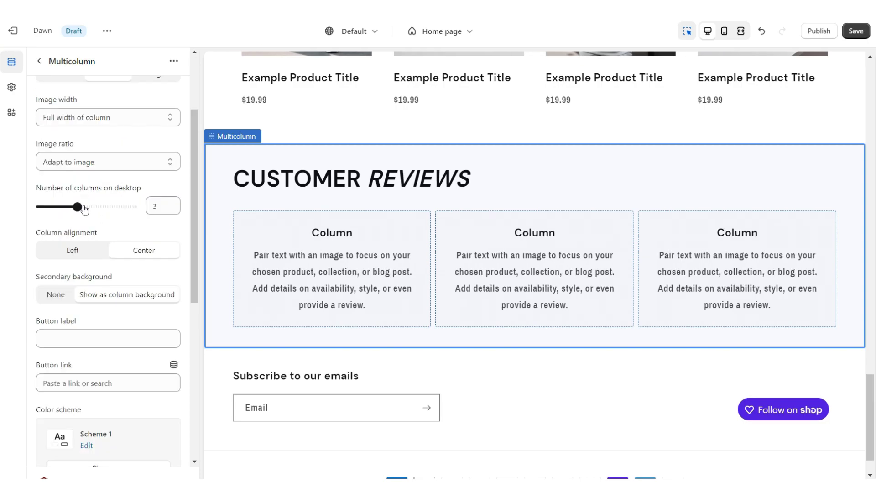
Show four columns and fill a column with a five-star heading and review text with italic reviewer name.
drag(78, 207, 96, 207)
click(613, 279)
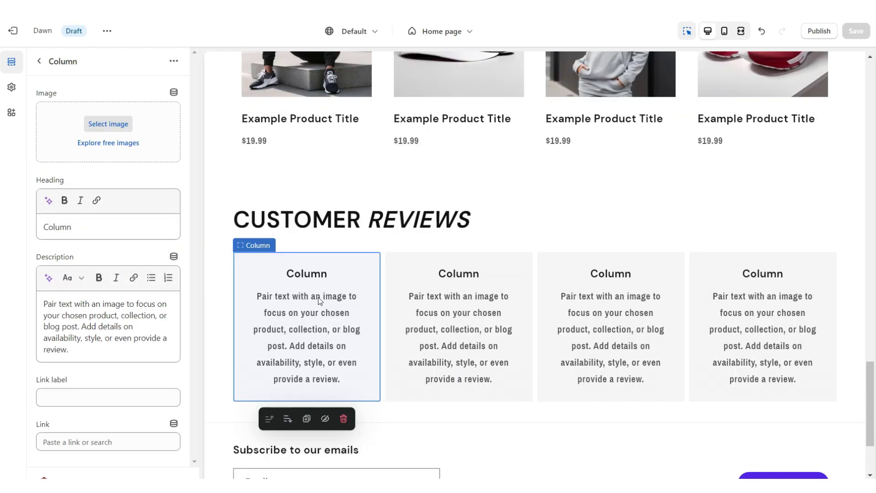
double_click(57, 227)
right_click(68, 230)
click(97, 284)
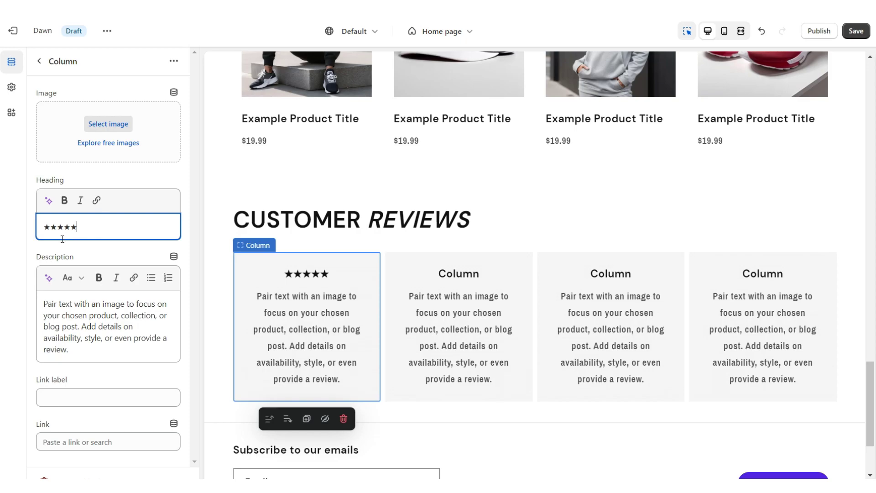
click(88, 259)
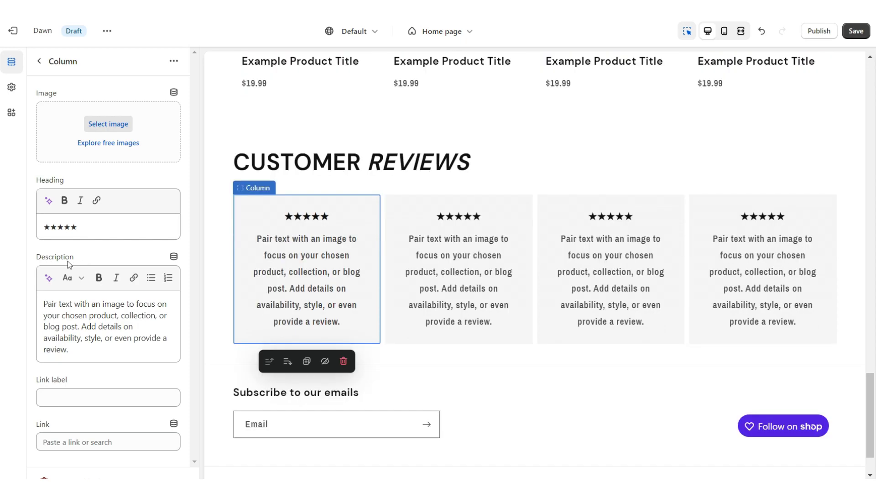
triple_click(76, 316)
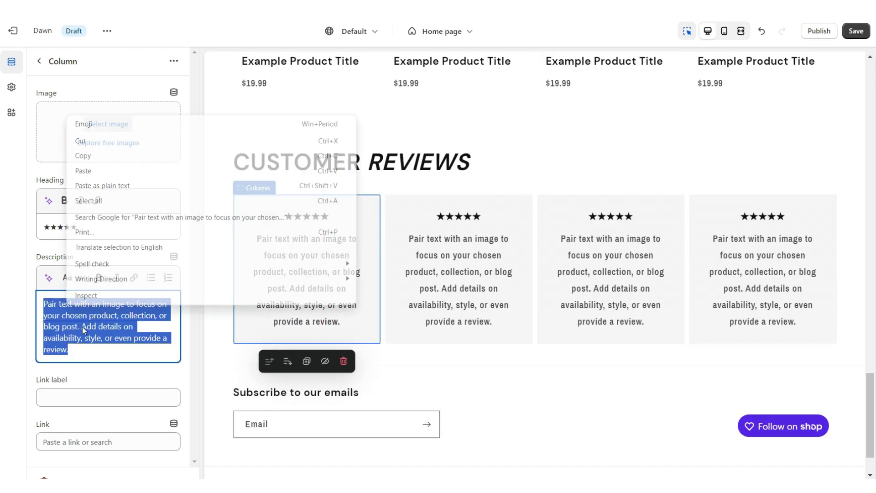
key(ctrl+i)
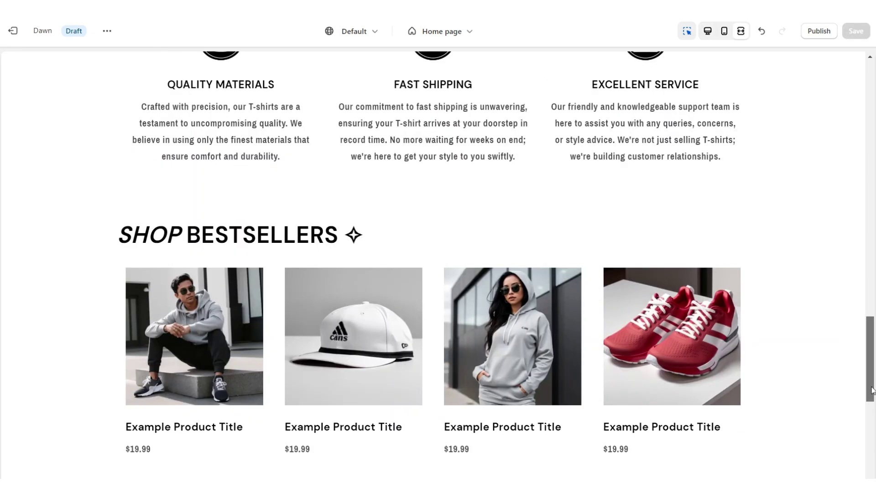
scroll(870, 436, down, 6)
drag(871, 436, 872, 455)
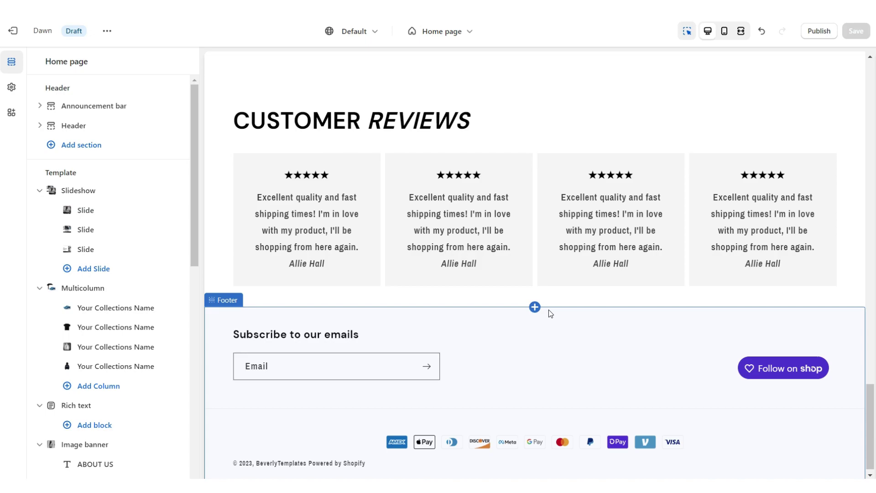
Add an Image banner section to the template above the footer.
click(535, 307)
click(529, 290)
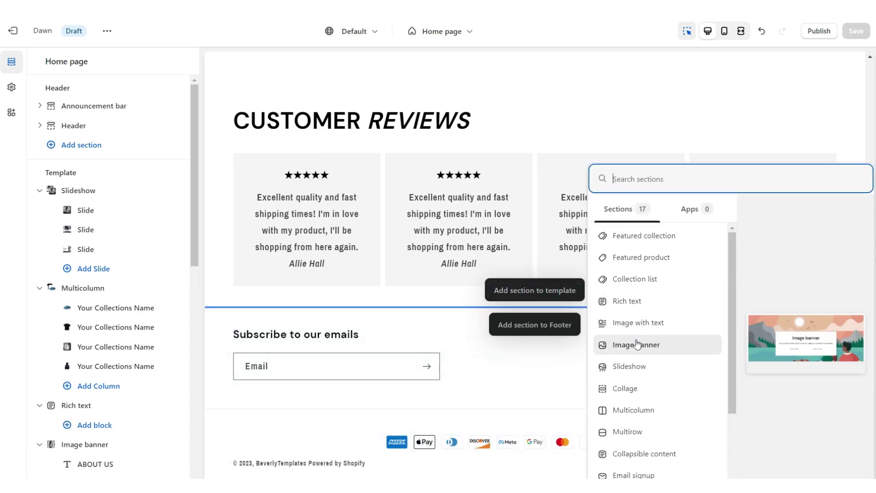
click(637, 344)
Remove the second button, make the first an outlined SHOP NOW button, and paste the UP TO 50% OFF heading.
triple_click(81, 239)
key(BackSpace)
click(26, 213)
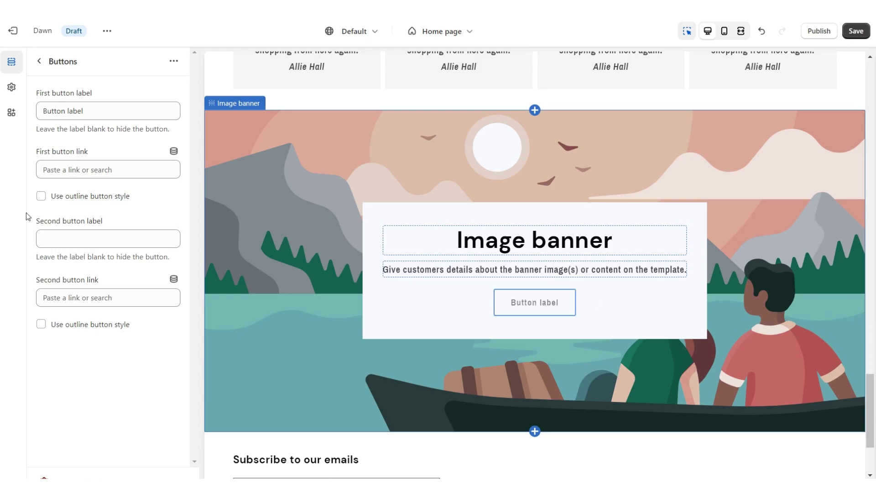
click(41, 196)
triple_click(109, 111)
text(SHOP NOW)
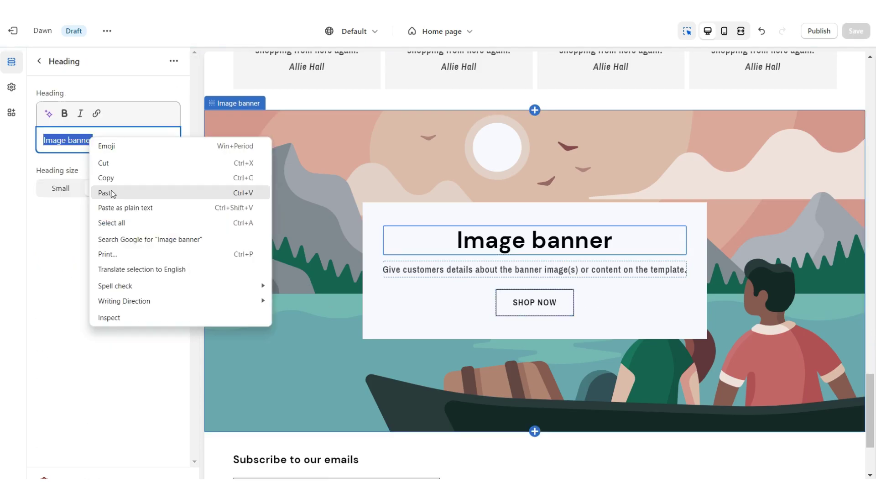
click(112, 193)
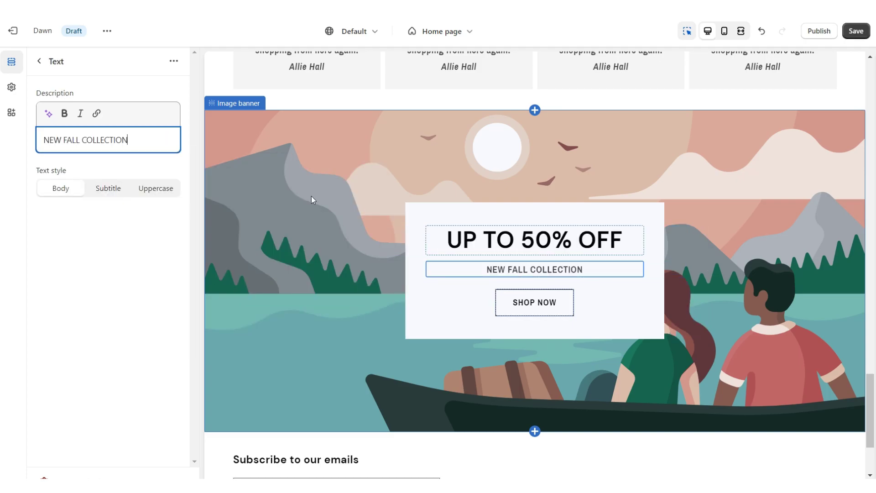
click(311, 195)
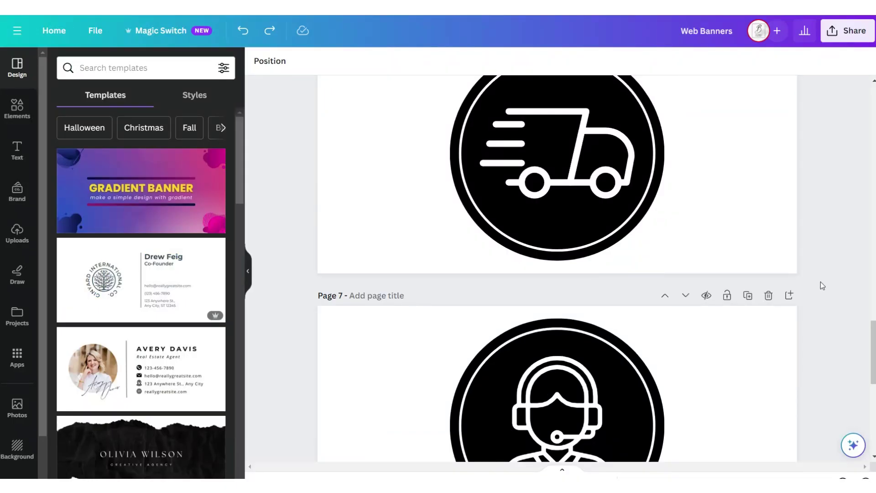
Add page 8 with an enlarged black square frame holding a hoodie photo.
scroll(820, 281, down, 4)
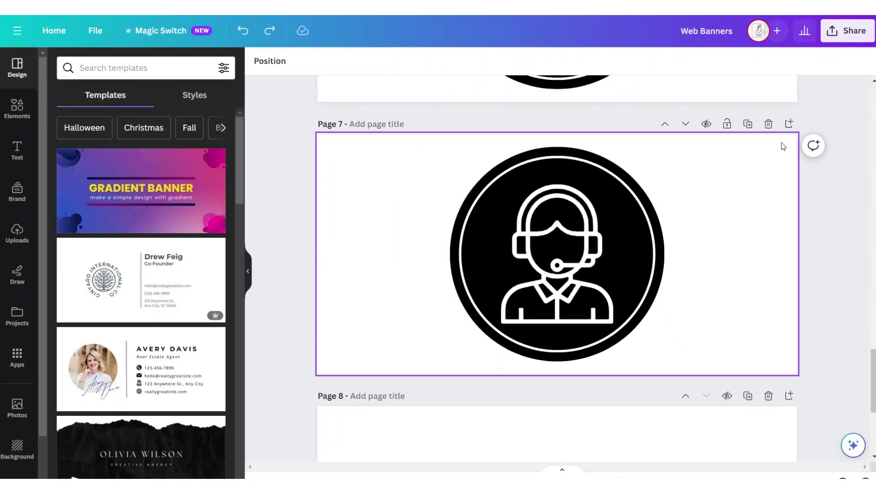
click(789, 123)
click(17, 108)
click(72, 238)
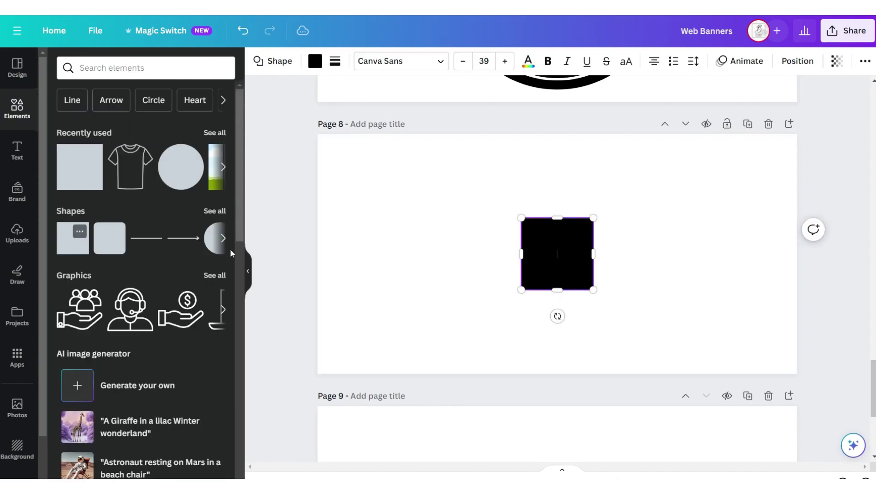
drag(548, 248, 365, 187)
drag(413, 228, 563, 338)
click(214, 167)
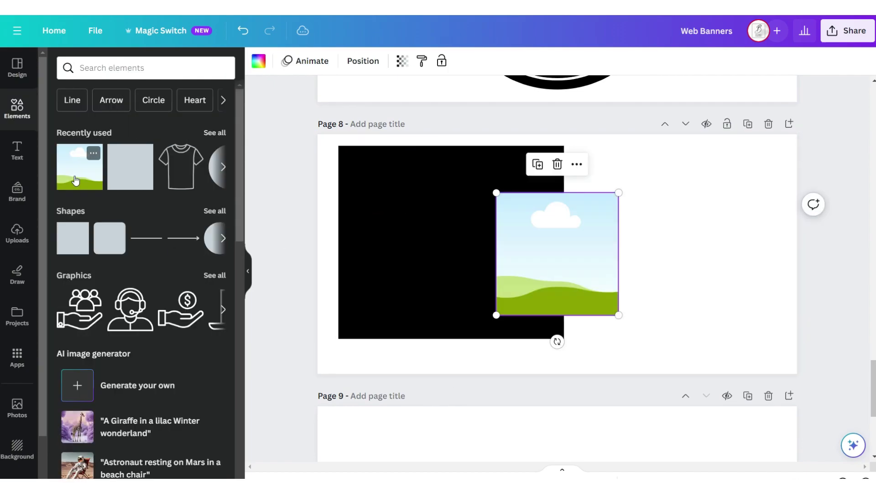
drag(606, 247, 533, 207)
drag(184, 191, 402, 274)
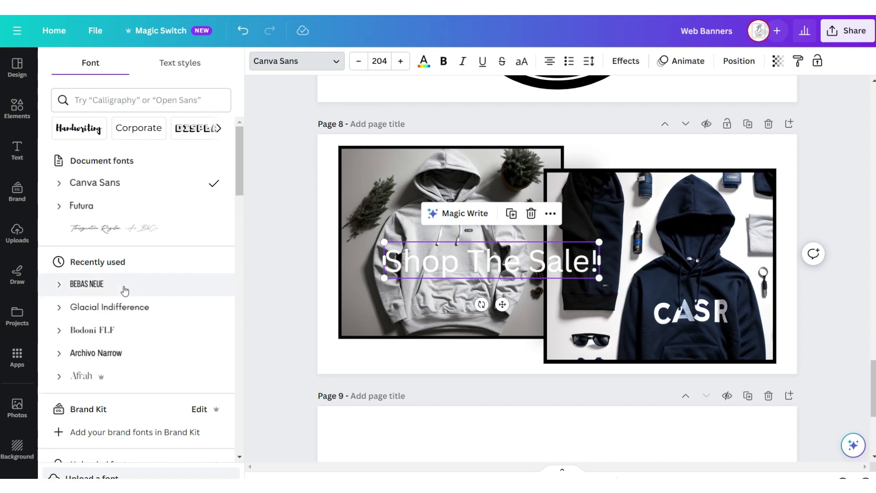
Style SHOP THE SALE! in bold Bebas Neue with Lift effect and copy it to the bottom-left.
click(124, 285)
click(446, 67)
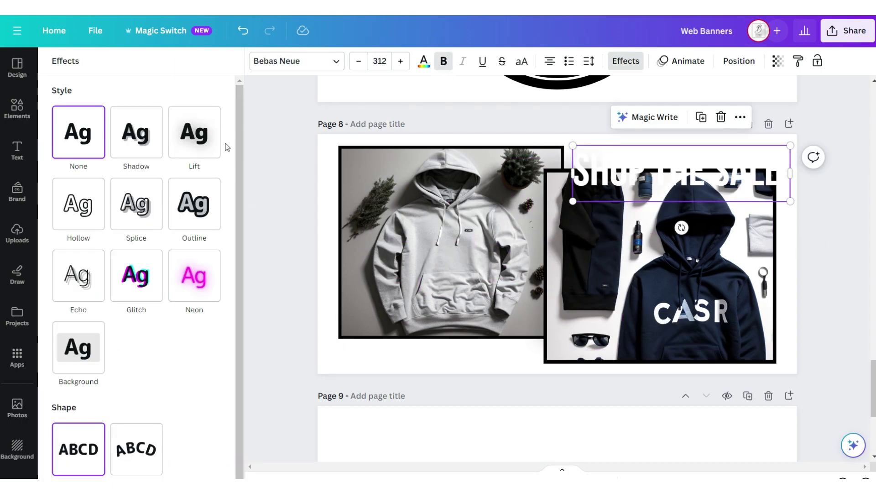
click(197, 140)
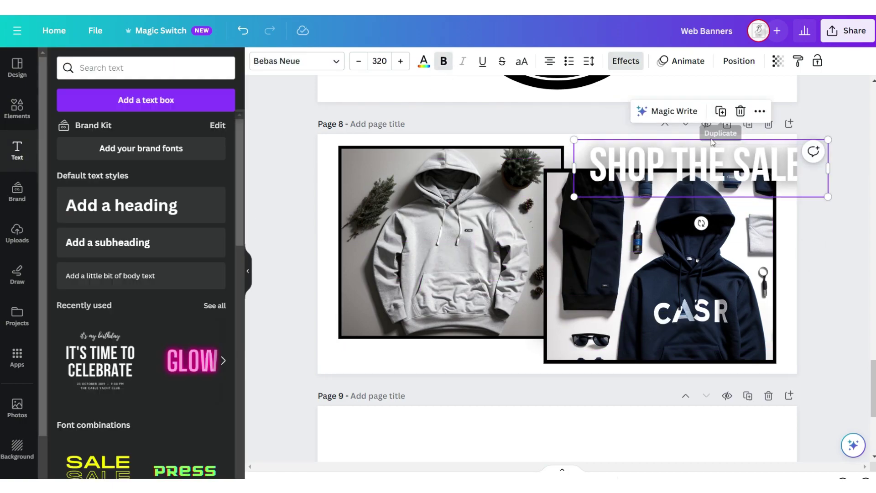
click(720, 111)
drag(591, 280, 437, 346)
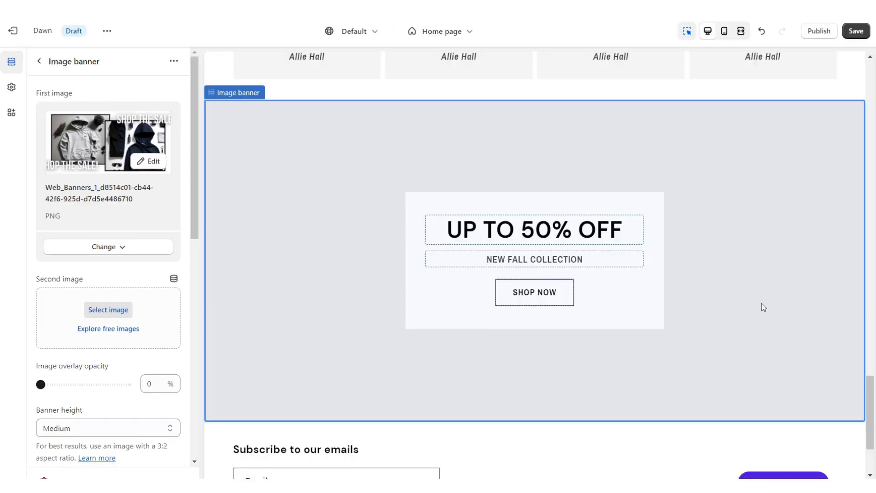
Set the sale banner's Banner height to Adapt to first image.
scroll(91, 274, down, 4)
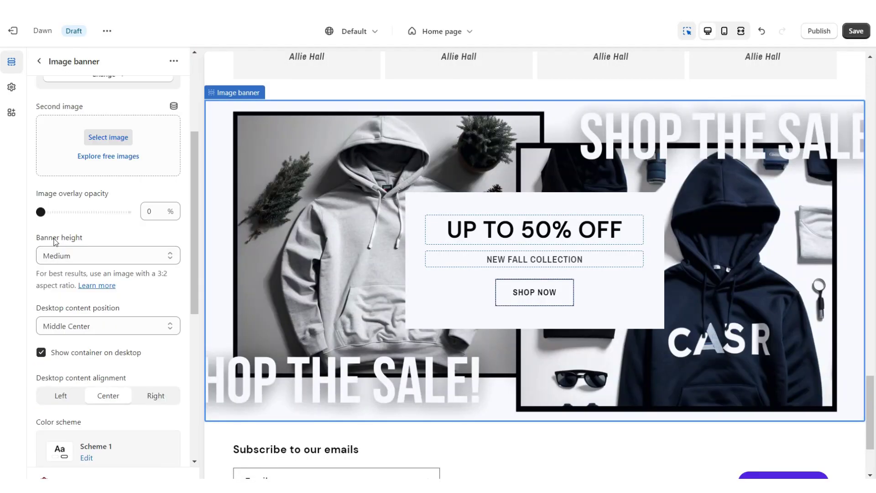
click(73, 255)
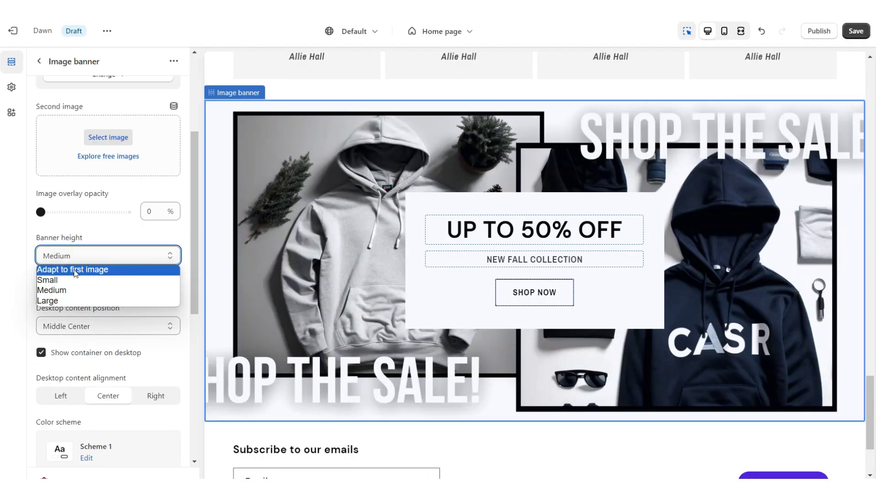
click(76, 270)
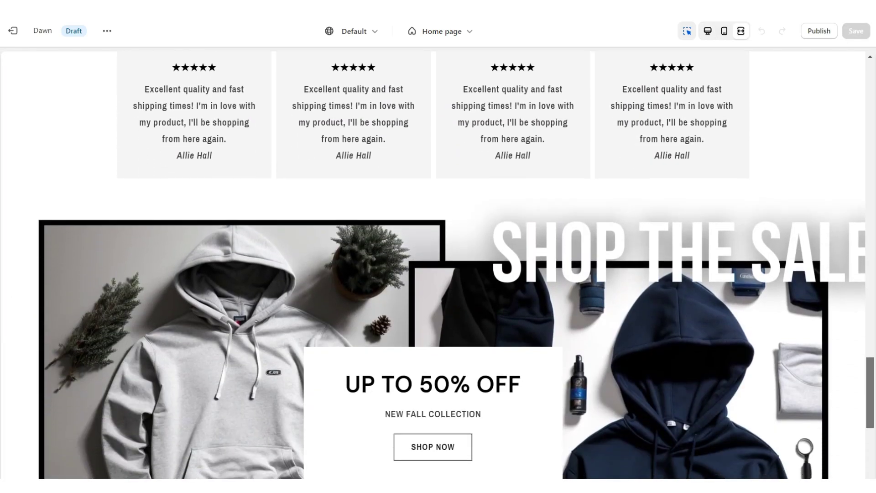
scroll(434, 264, down, 4)
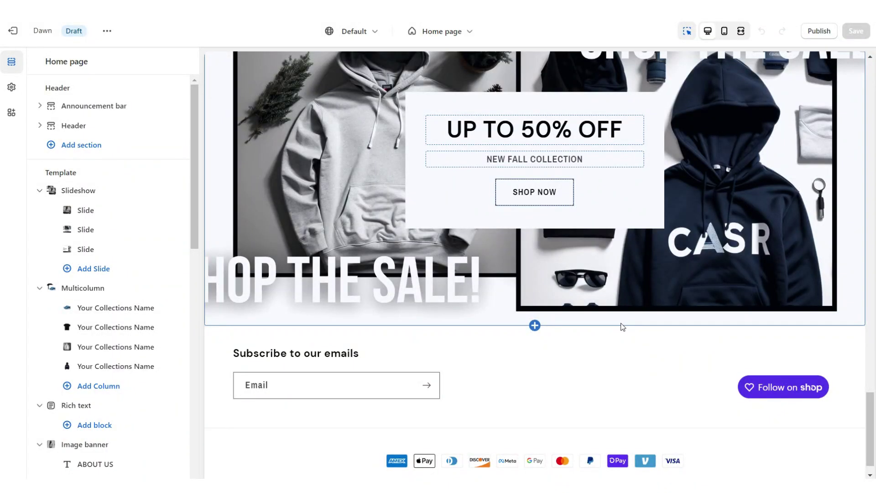
Add an Email signup section with a Small heading reading GET 10% OFF WHEN YOU SUBSCRIBE TO OUR EMAIL.
click(537, 310)
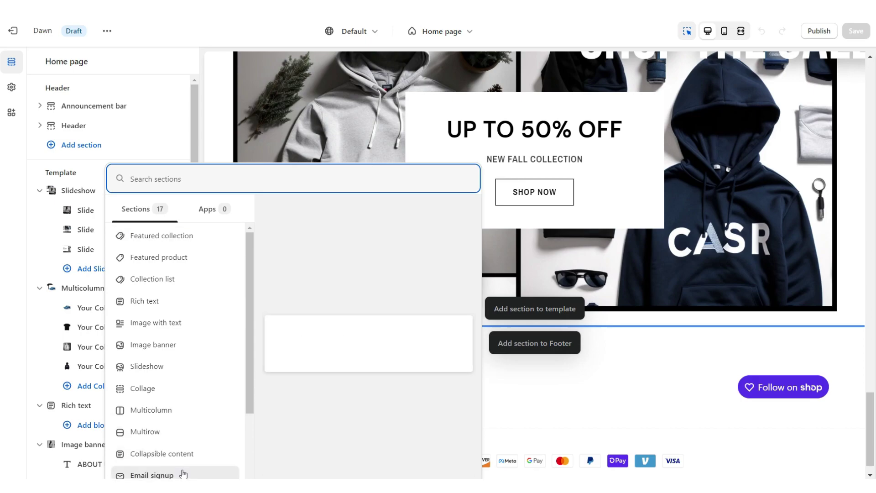
click(180, 473)
click(535, 226)
triple_click(84, 140)
right_click(82, 142)
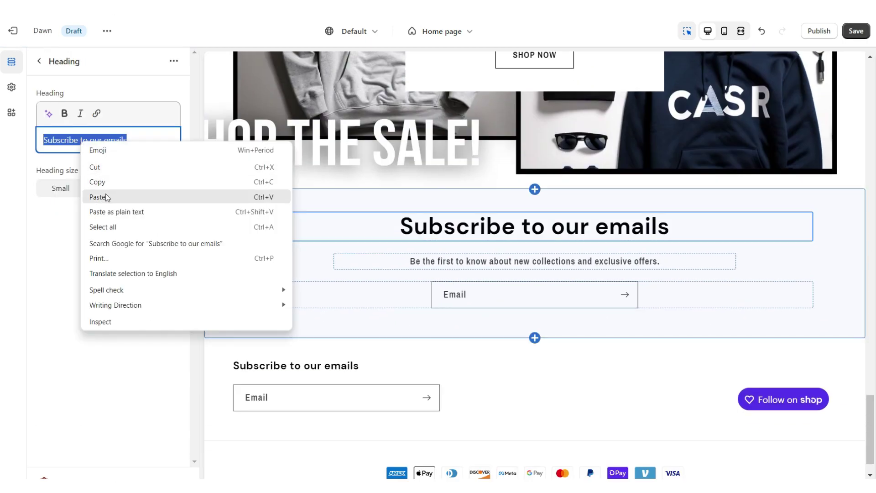
click(98, 197)
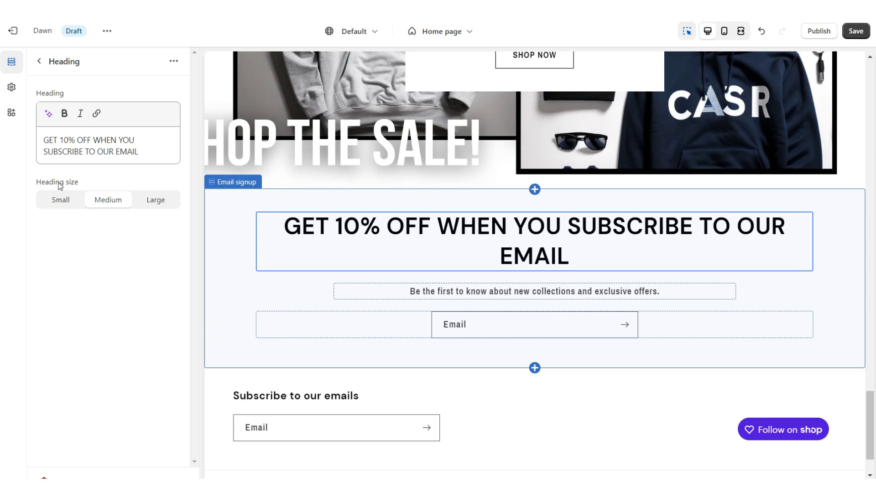
click(63, 201)
Add a Multirow section below the email signup.
click(539, 305)
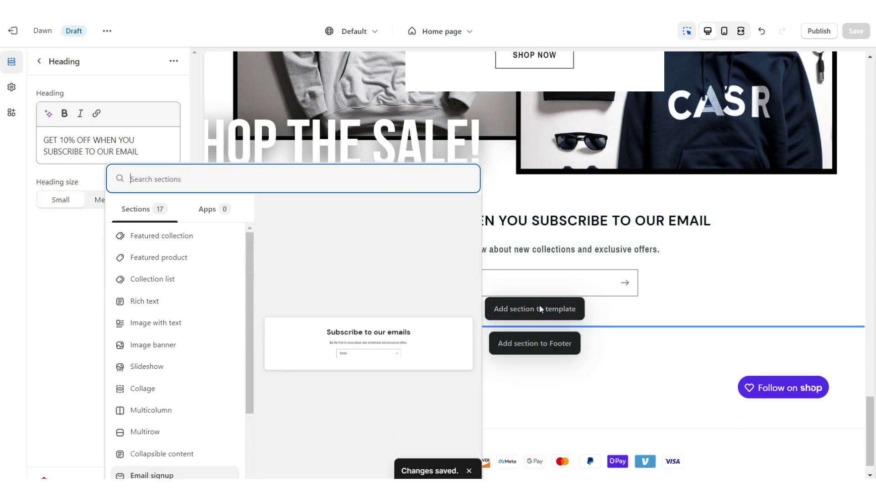
click(145, 432)
click(421, 221)
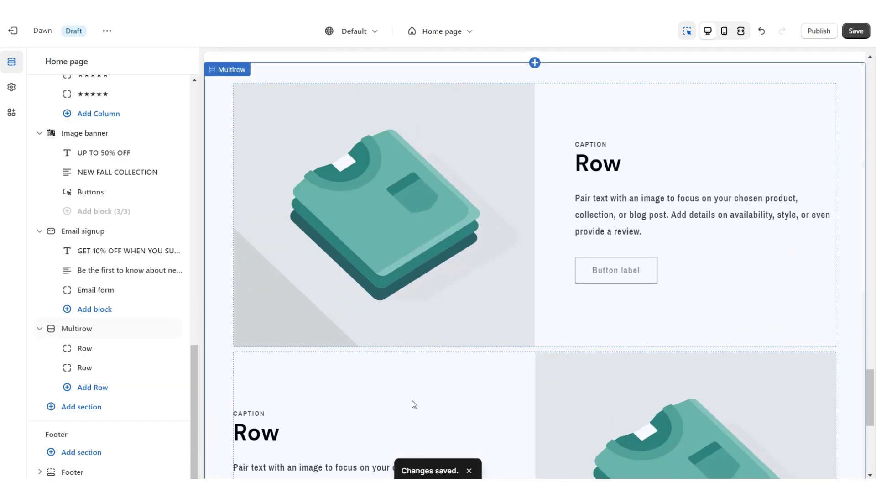
Set the first Multirow row heading to BLOG POST ✦ and choose its photo.
scroll(413, 420, down, 5)
click(84, 348)
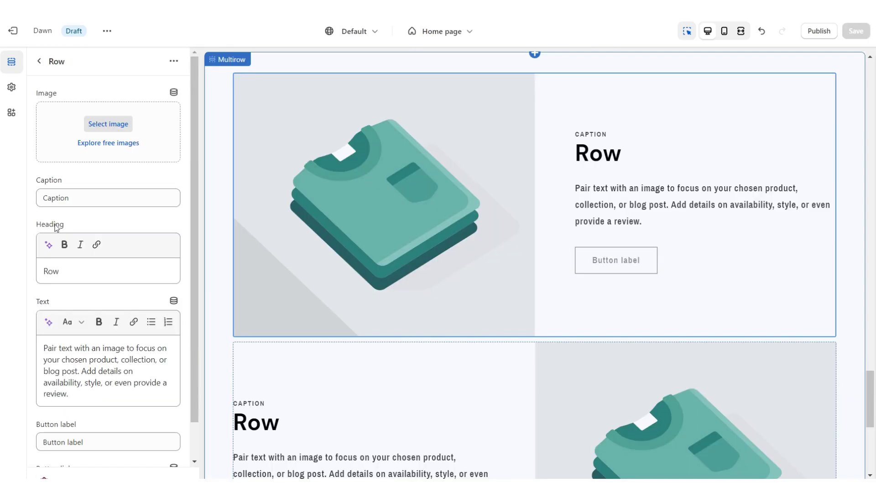
double_click(53, 271)
right_click(53, 274)
click(87, 332)
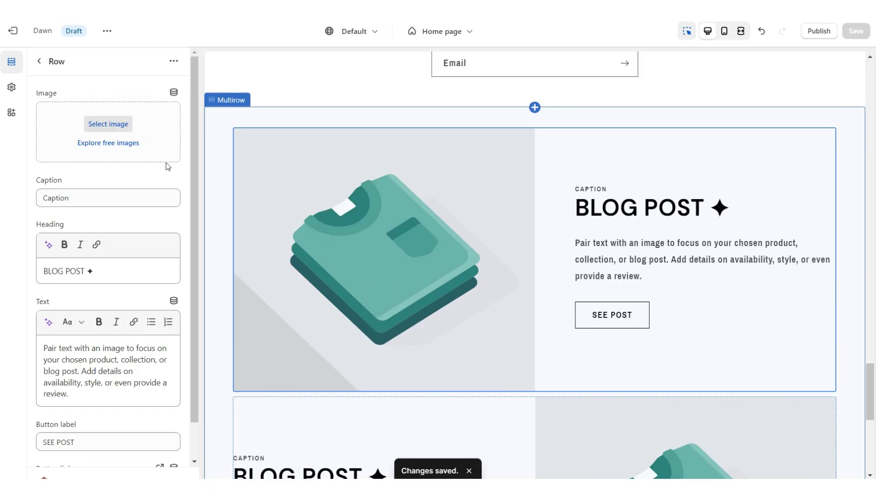
click(126, 131)
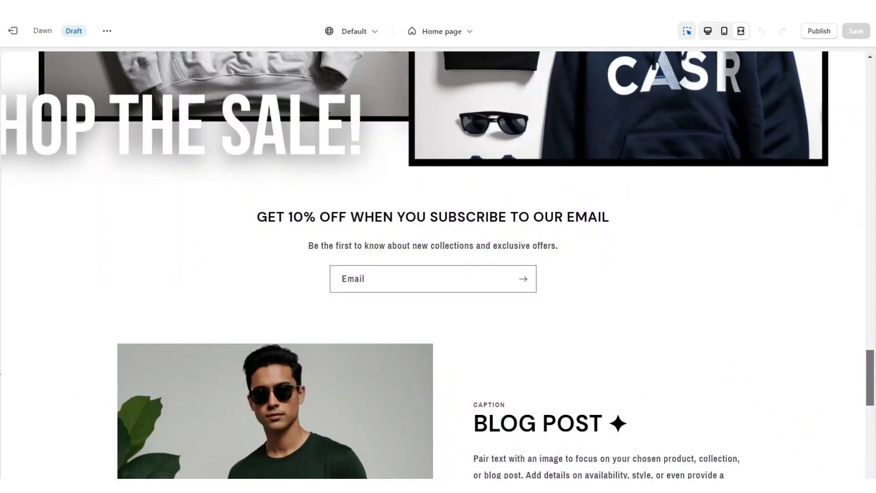
scroll(438, 265, down, 7)
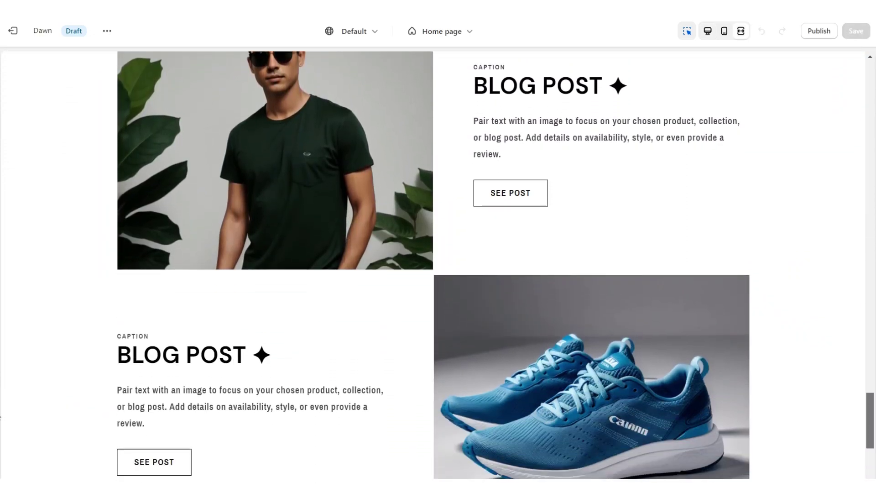
scroll(765, 296, up, 7)
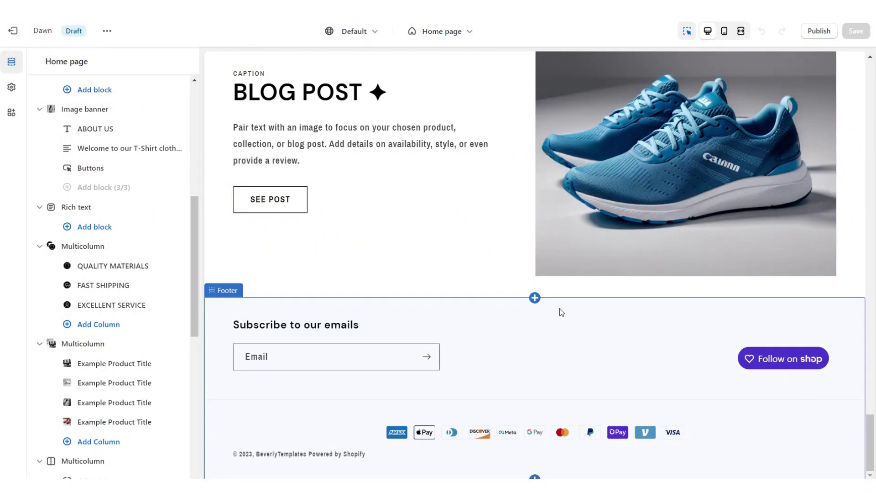
Insert an Image banner above the footer and delete its heading and text blocks.
click(534, 298)
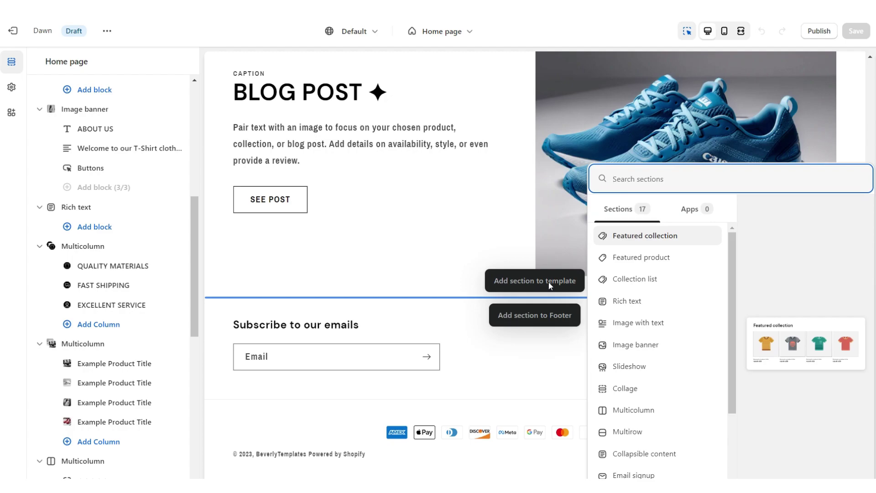
click(636, 344)
click(524, 248)
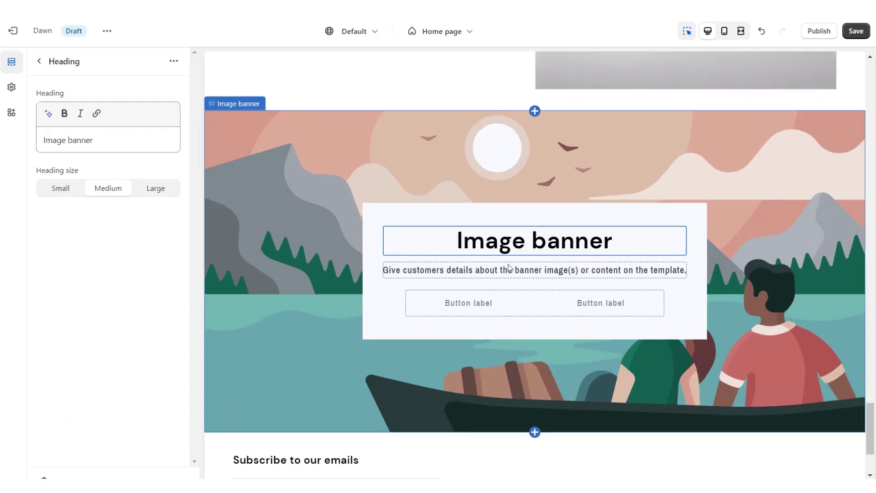
key(Delete)
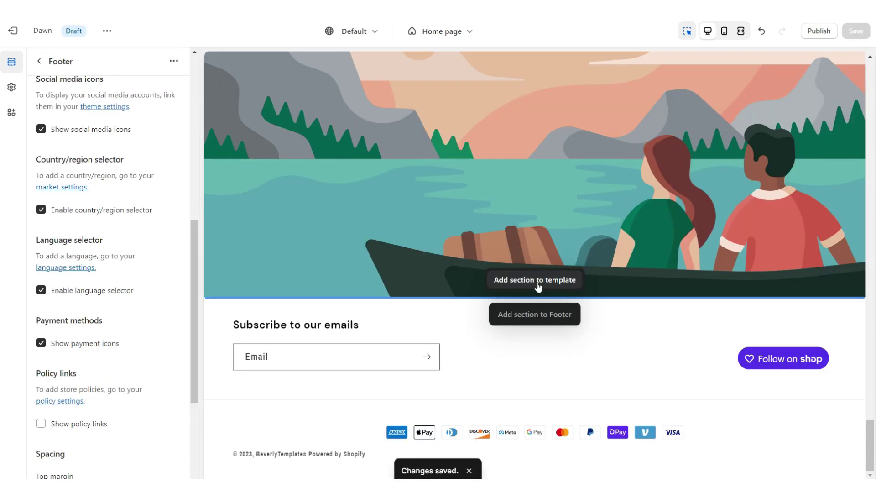
Add a Rich text section above the footer, keeping only a FOLLOW US button.
click(538, 285)
click(199, 296)
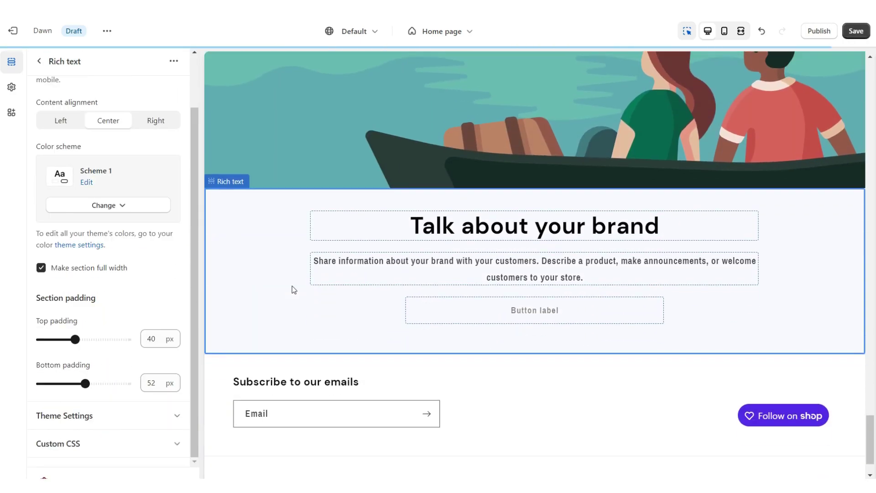
click(298, 236)
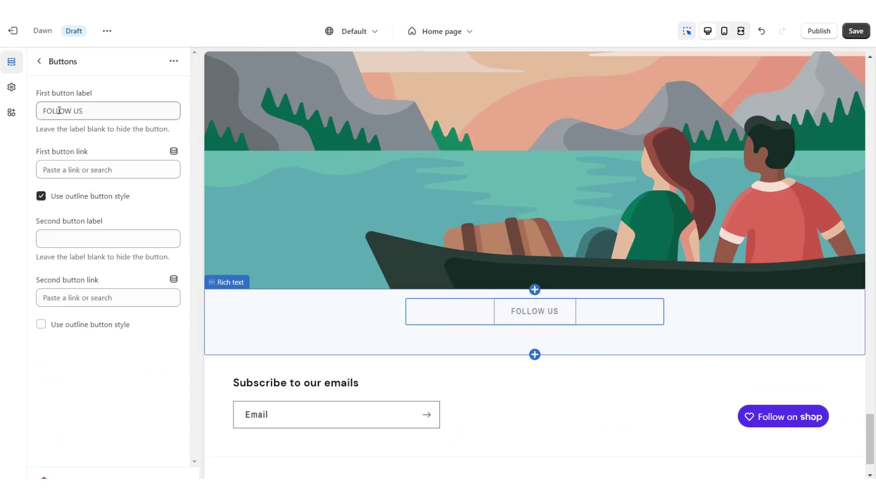
click(93, 168)
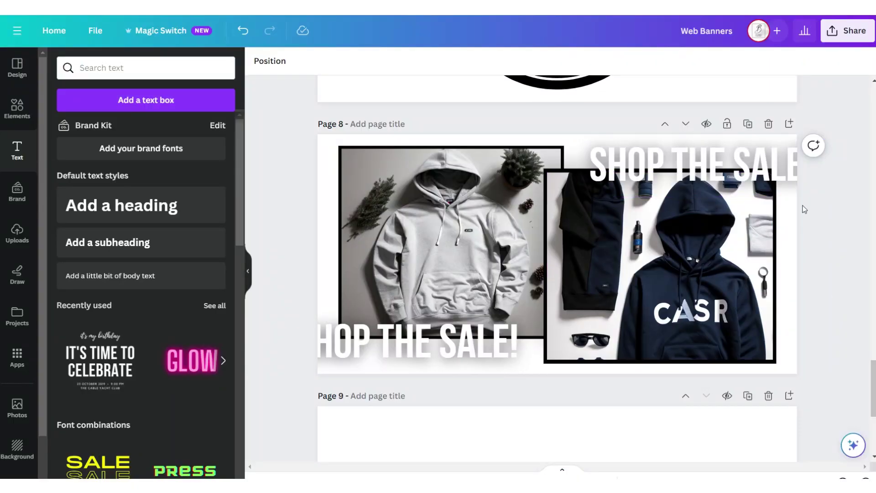
Add a Let's text box on page 9 in a script font.
scroll(789, 127, down, 5)
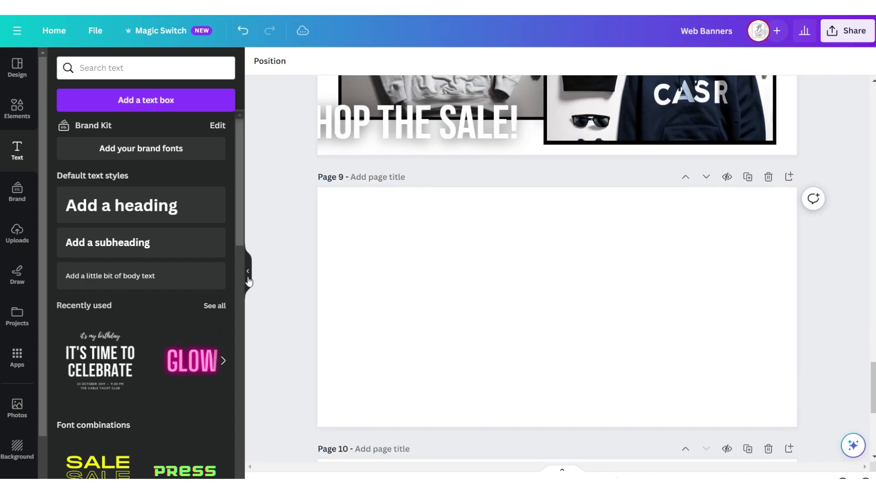
click(141, 282)
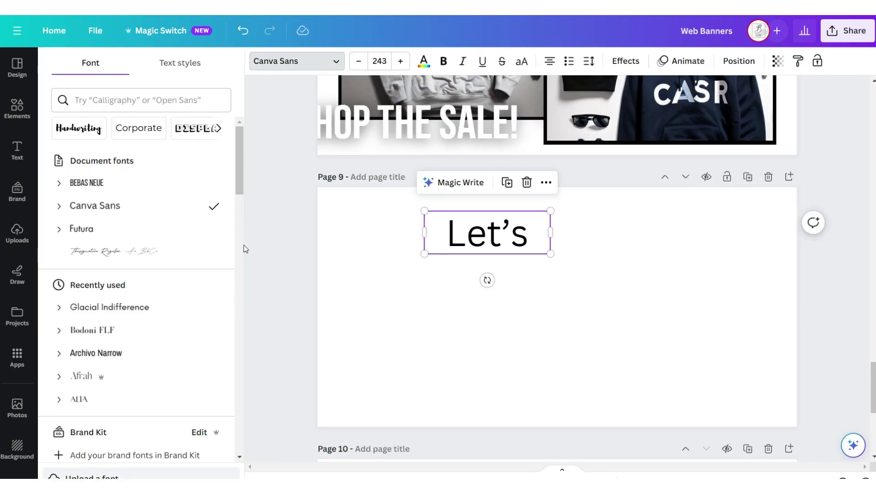
click(197, 255)
click(297, 236)
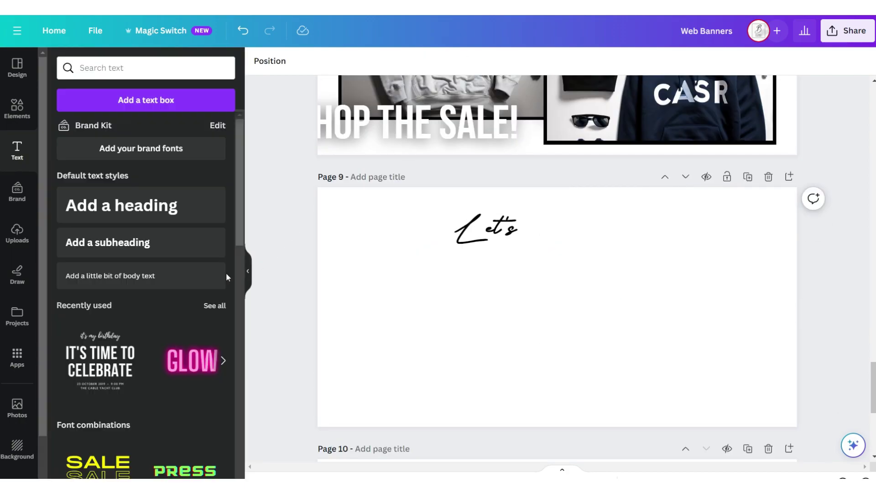
Add uppercase Futura CONNECT text with a smaller ON INSTAGRAM copy, and fade the Instagram icon.
click(172, 275)
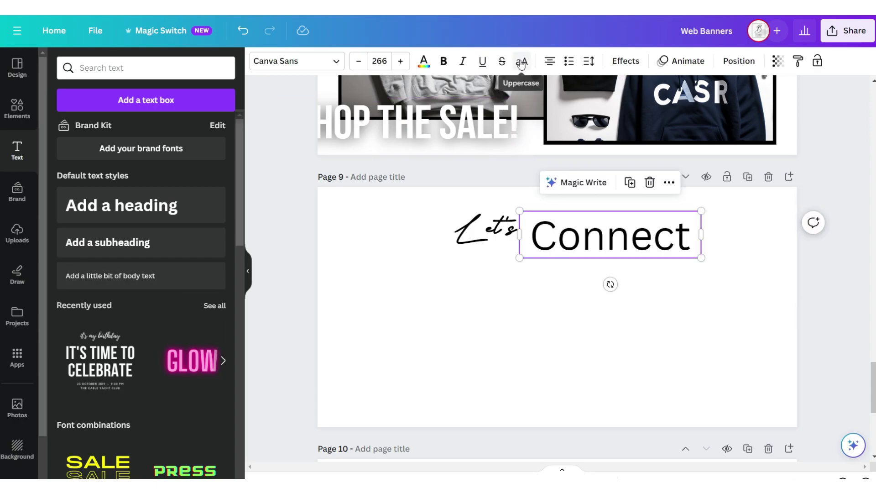
click(522, 62)
click(292, 61)
click(190, 229)
click(618, 185)
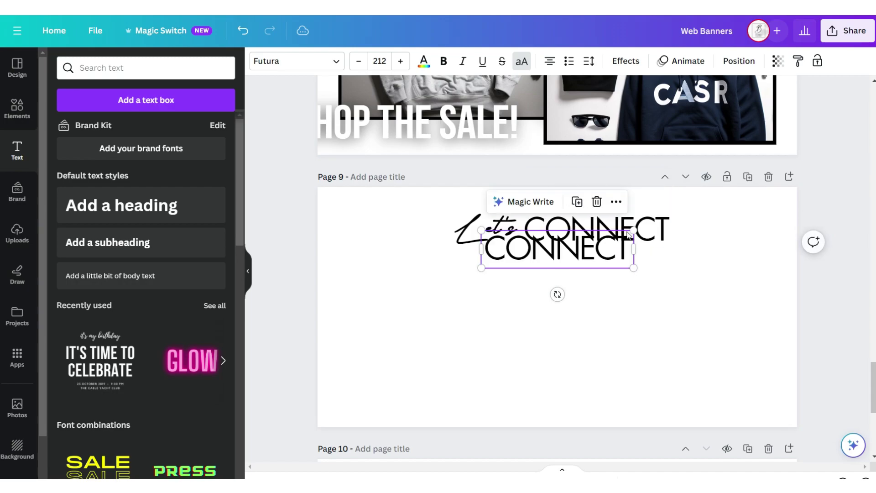
drag(632, 231, 568, 253)
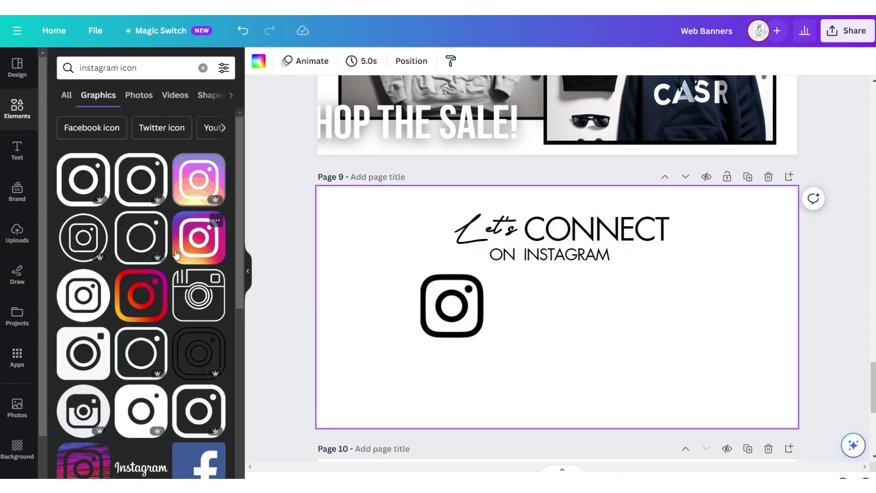
click(462, 327)
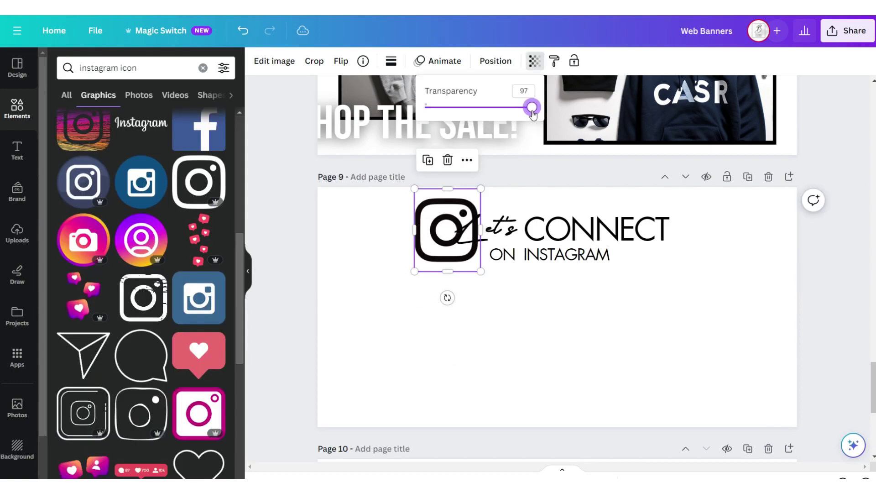
drag(533, 114, 424, 113)
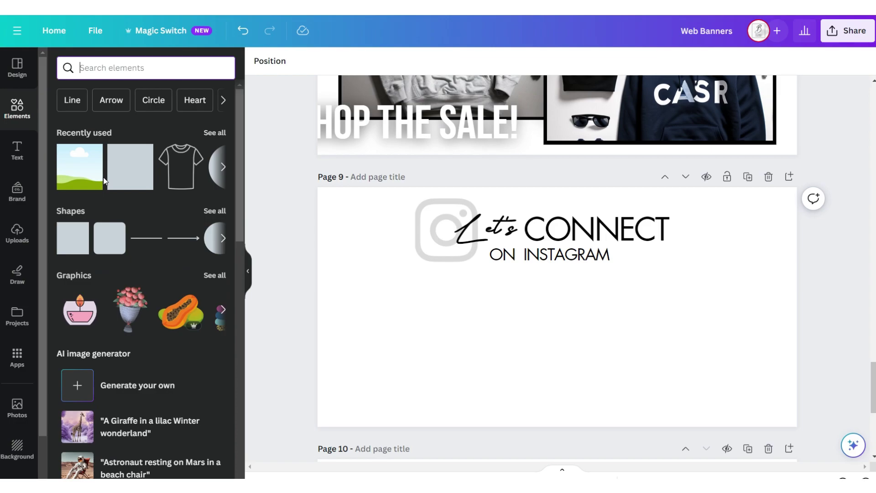
Build a row of landscape image frames on page 9 and drop in the white hoodie photo.
click(88, 177)
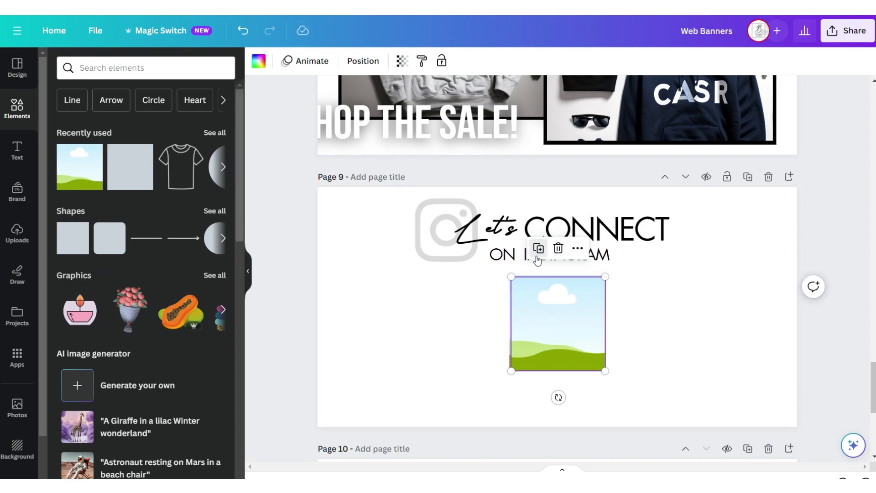
click(538, 248)
drag(525, 328, 493, 340)
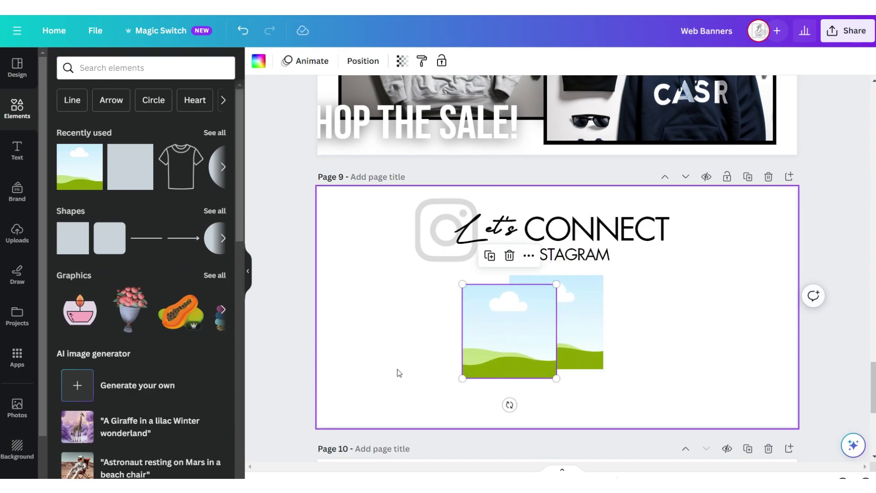
click(363, 60)
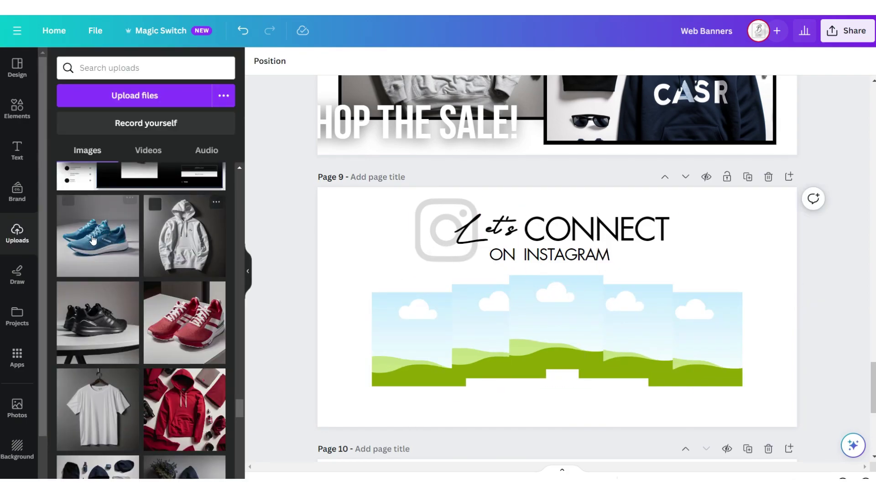
drag(184, 235, 539, 356)
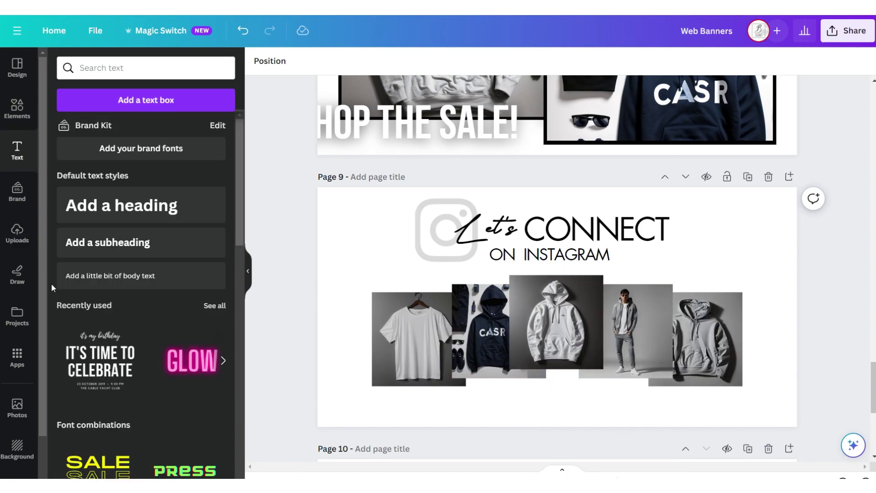
click(91, 276)
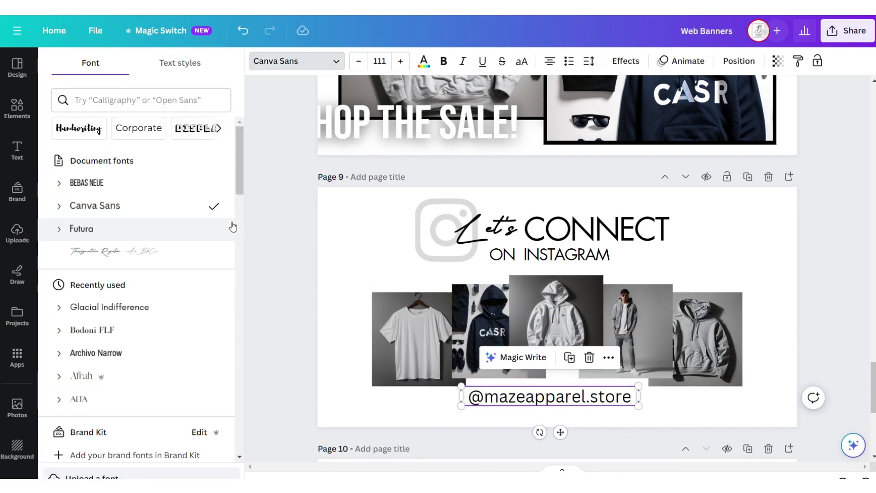
click(221, 228)
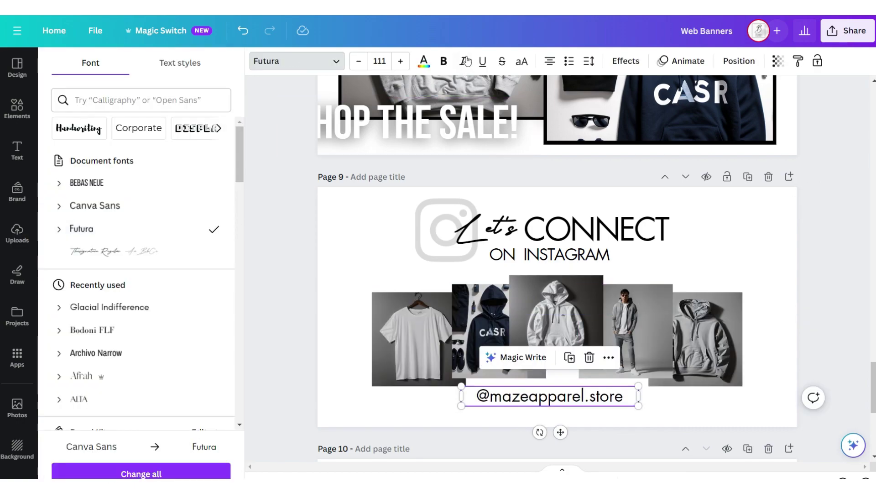
click(463, 61)
click(336, 338)
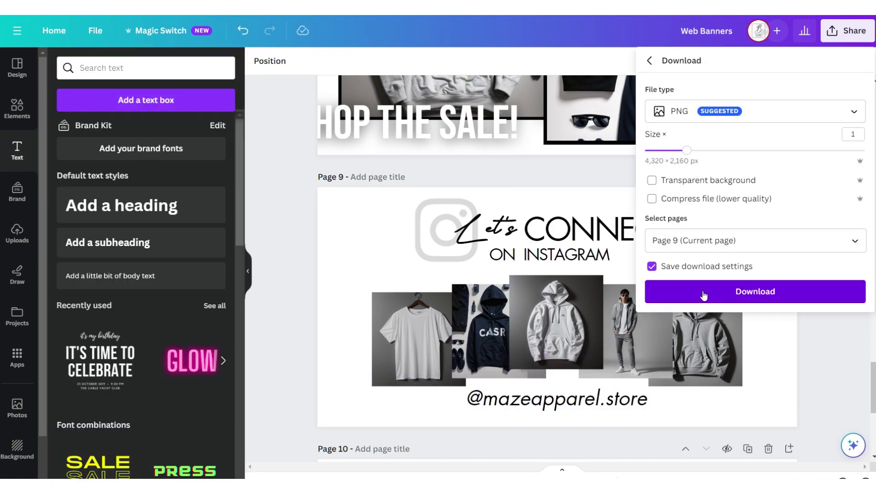
click(704, 296)
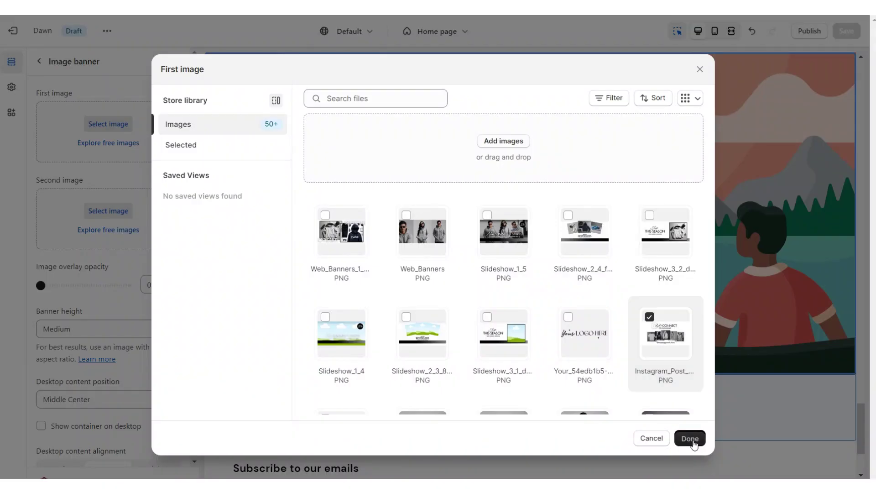
click(690, 438)
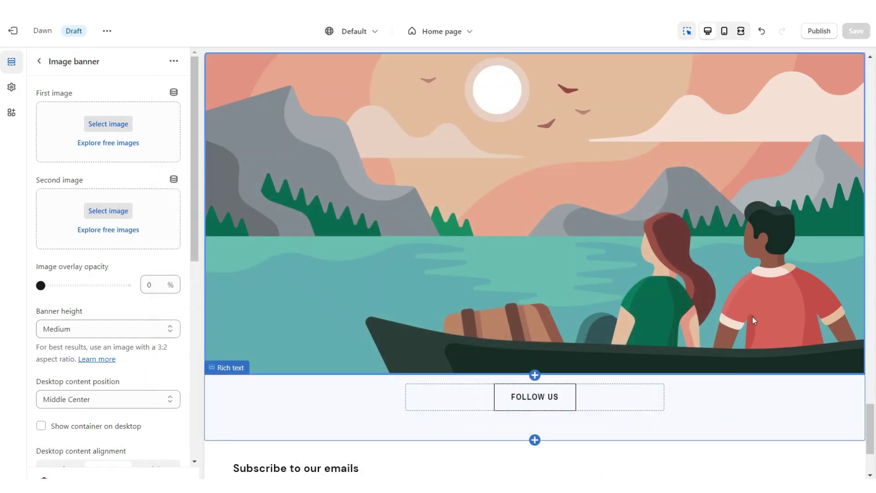
Set the Image banner height to Adapt to first image for the Instagram graphic.
scroll(64, 240, down, 4)
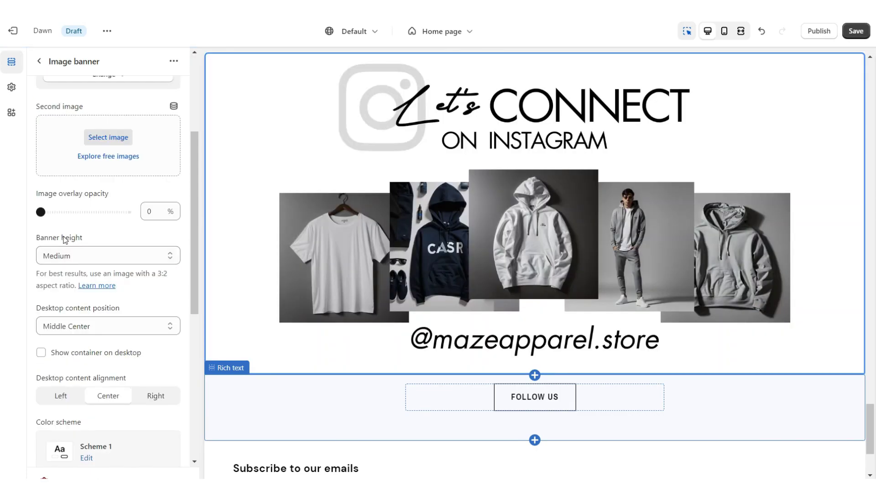
click(67, 258)
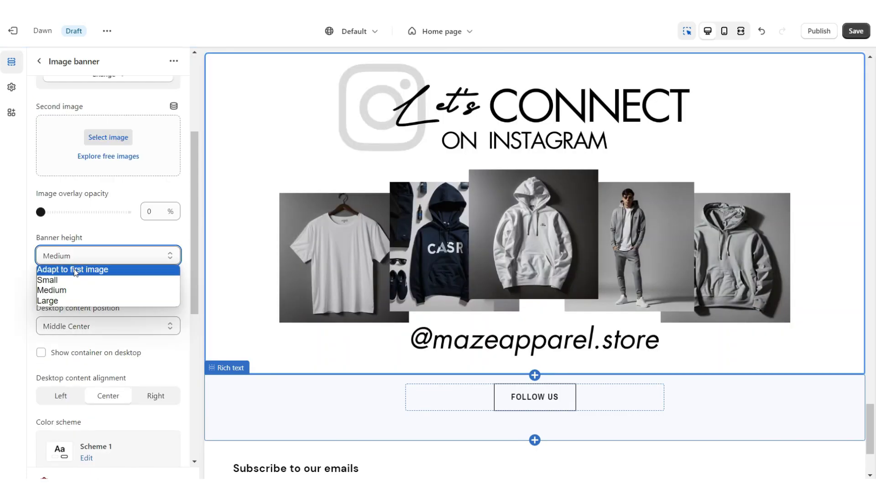
click(69, 269)
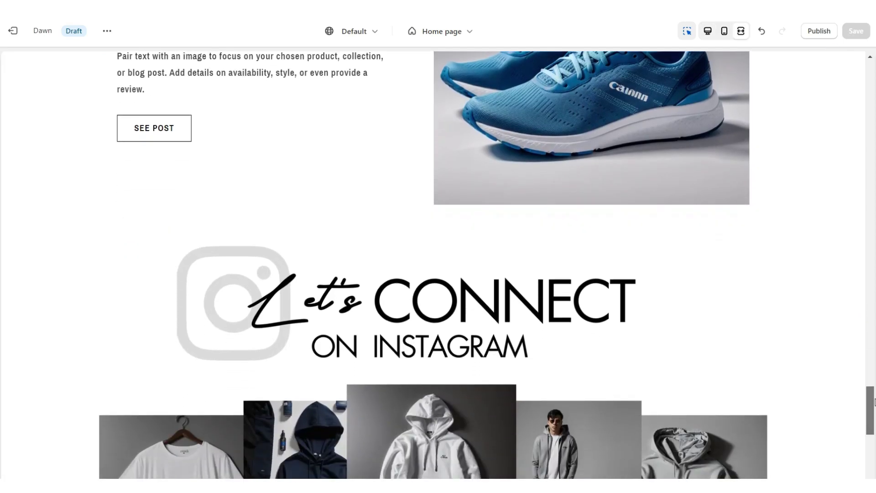